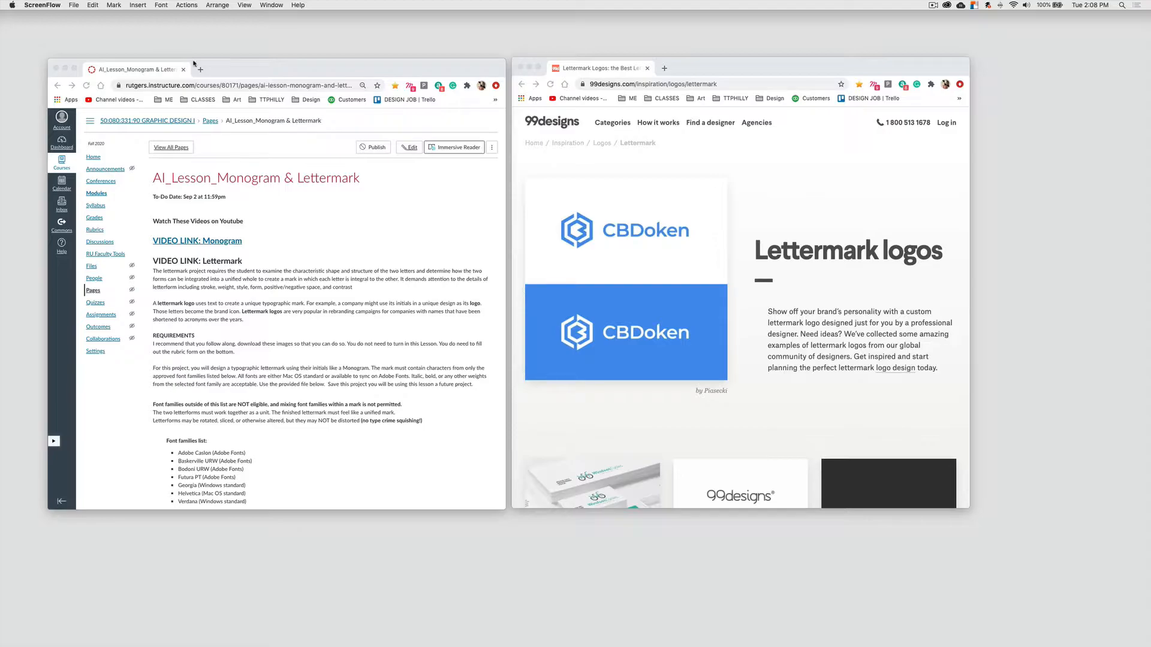
Browse the 99designs lettermark logo gallery for examples of combined initials
left_click_drag(697, 70, 724, 72)
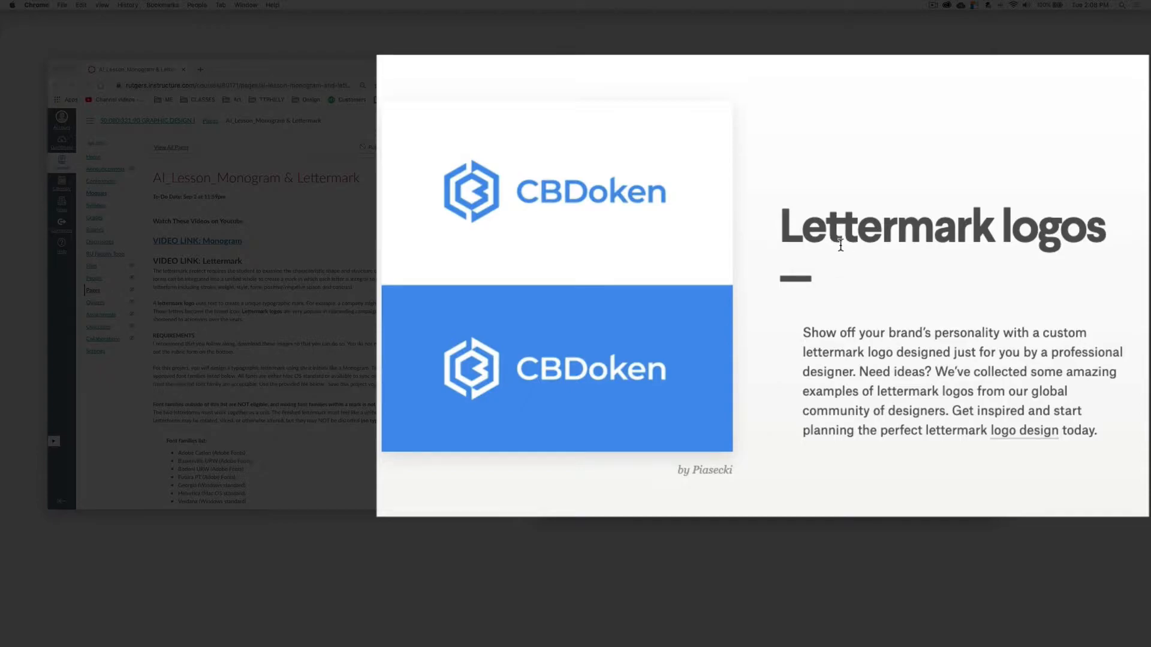
scroll(830, 261, "down", 5)
scroll(830, 265, "down", 8)
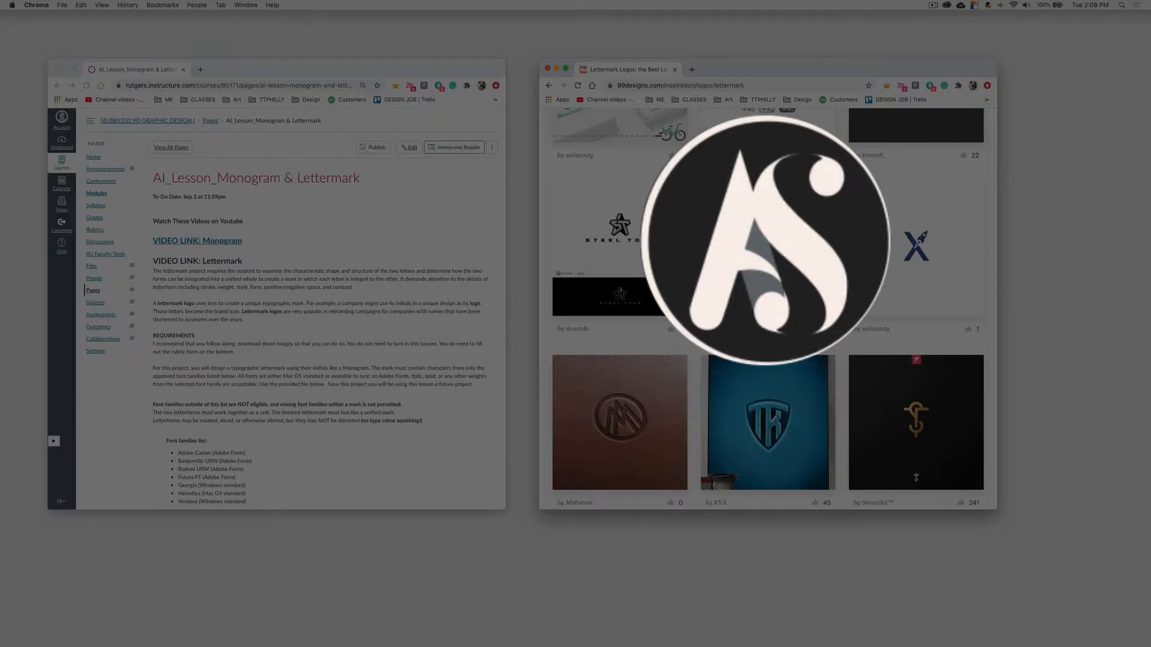
scroll(768, 308, "down", 2)
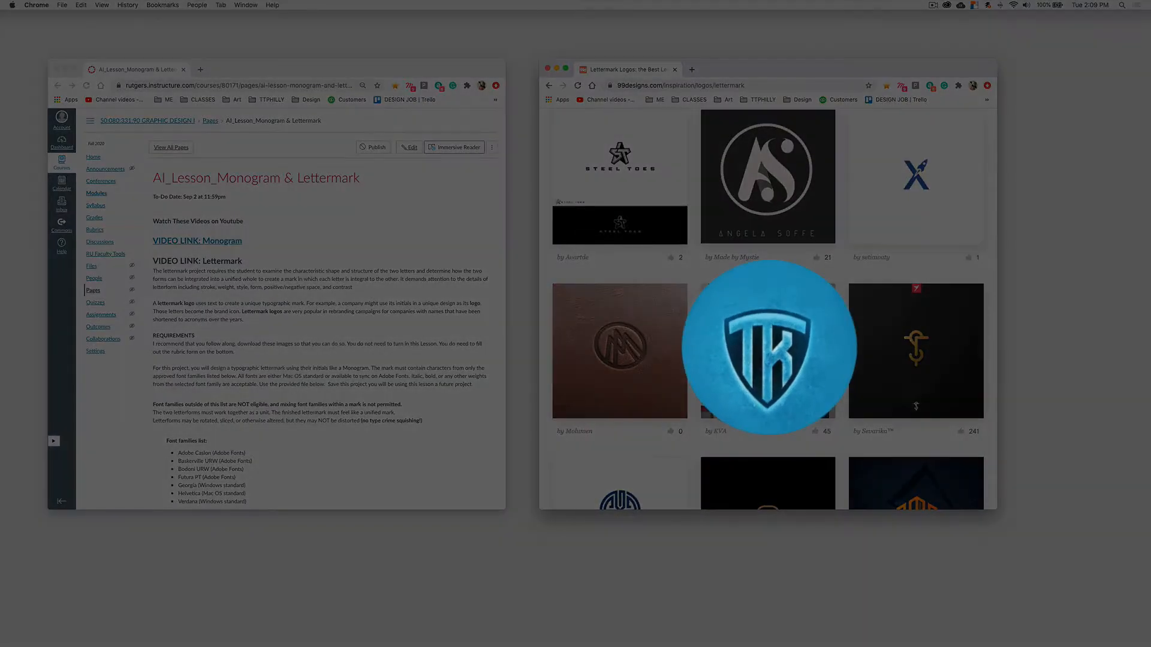
scroll(768, 308, "down", 5)
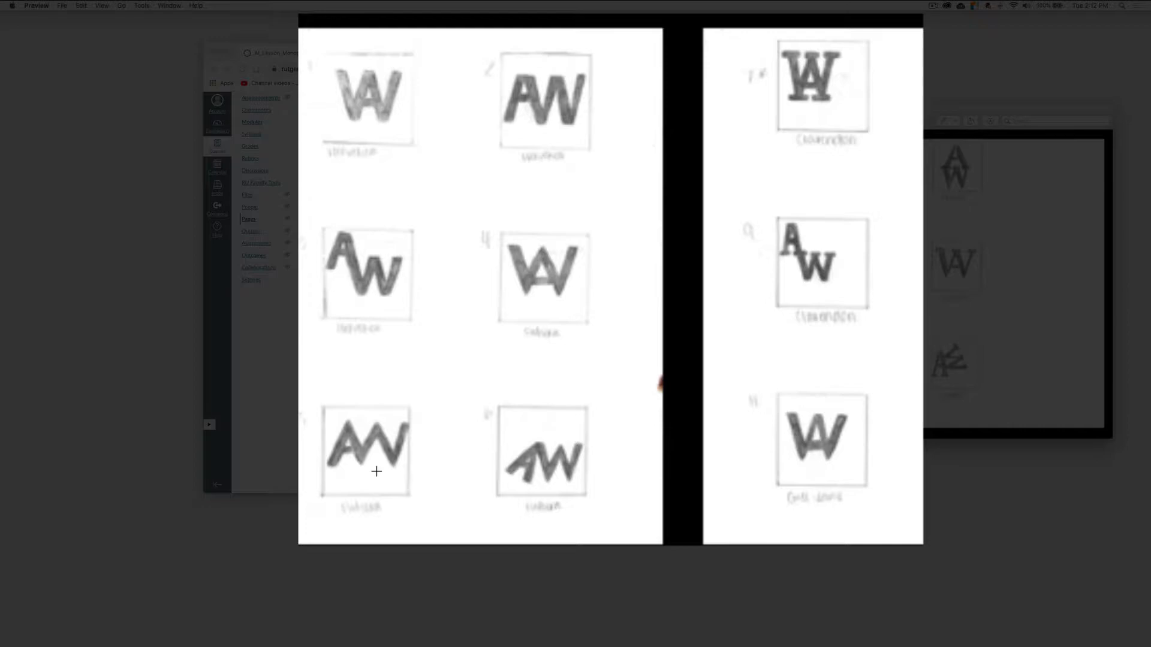
Download the AI_lesson_Lettermark Worksheet_Name.ai file from the Canvas lesson page
left_click_drag(571, 120, 548, 122)
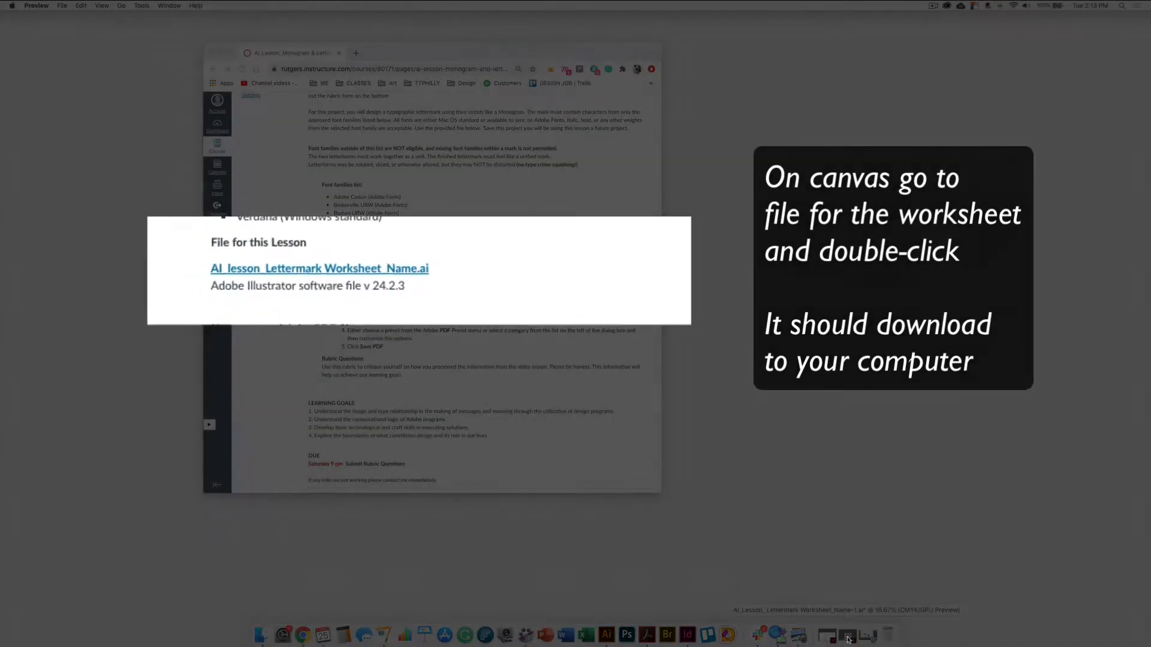
double_click(372, 269)
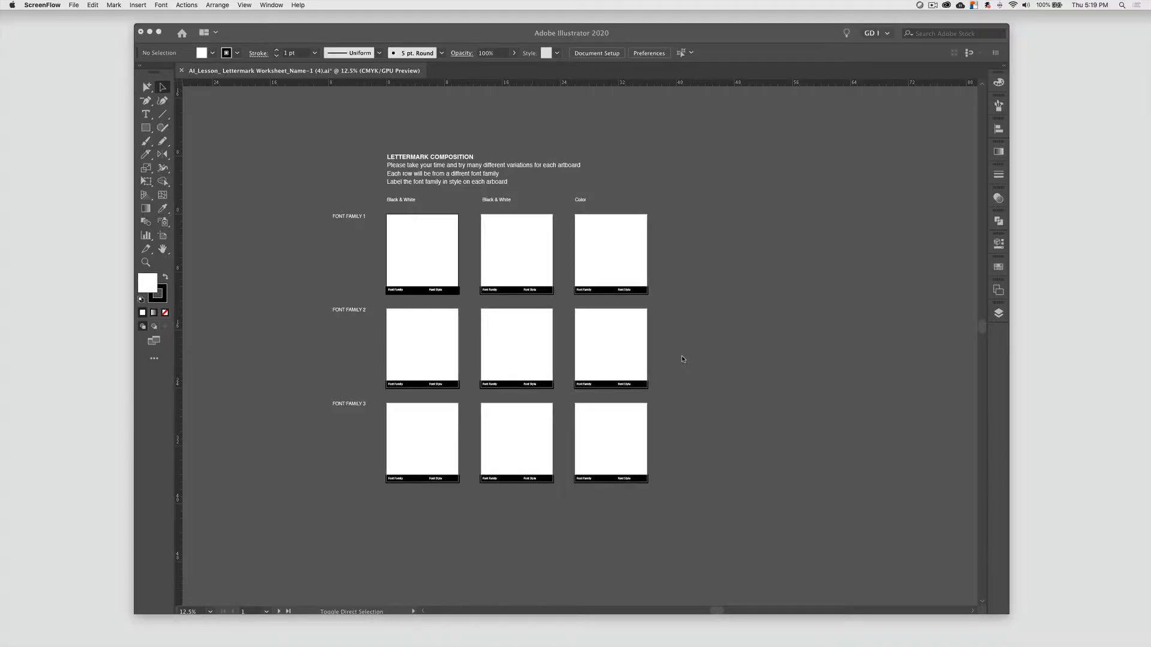
Launch Adobe Illustrator 2020 from the Applications folder or the Dock and start opening an existing file
left_click(51, 17)
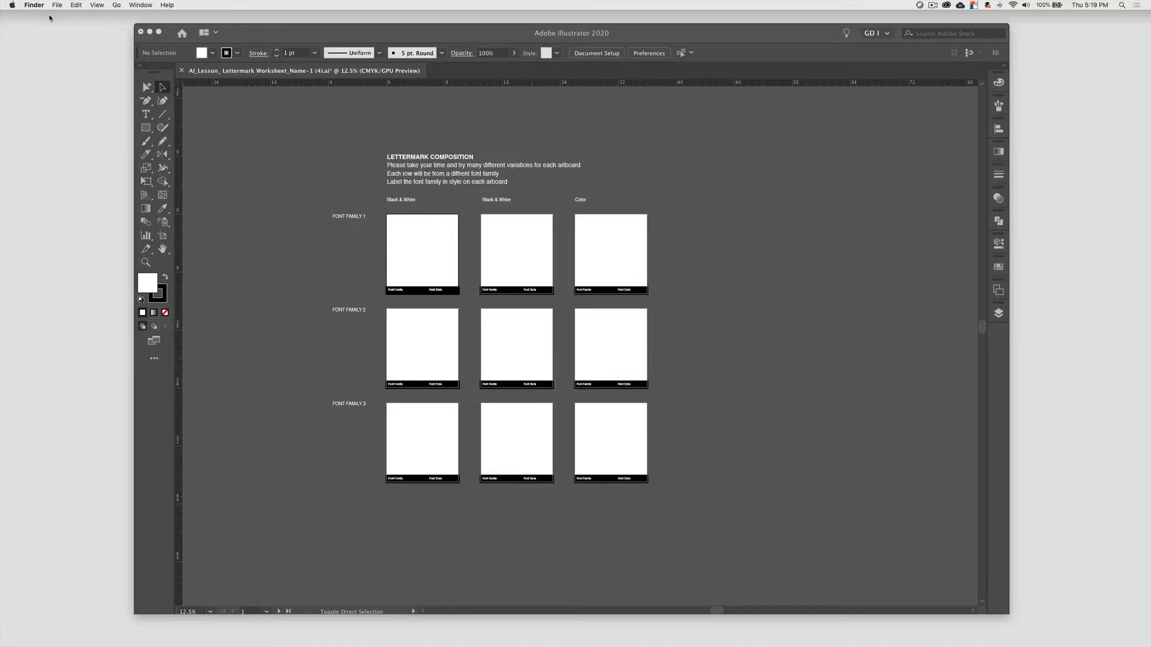
left_click(117, 5)
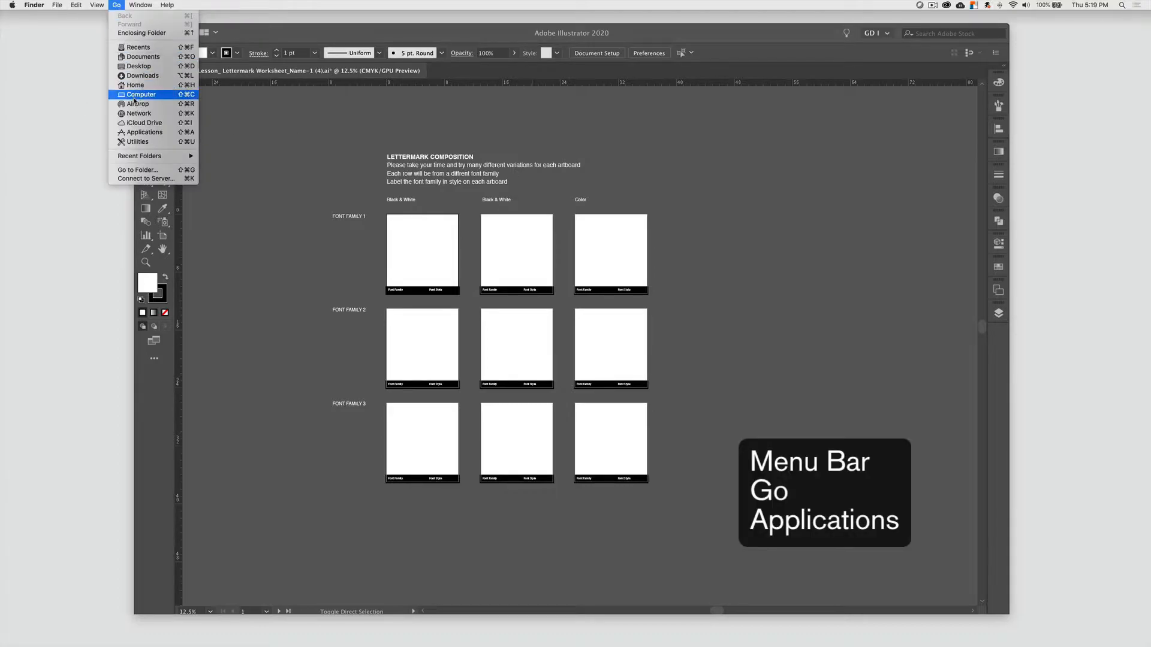
left_click(143, 132)
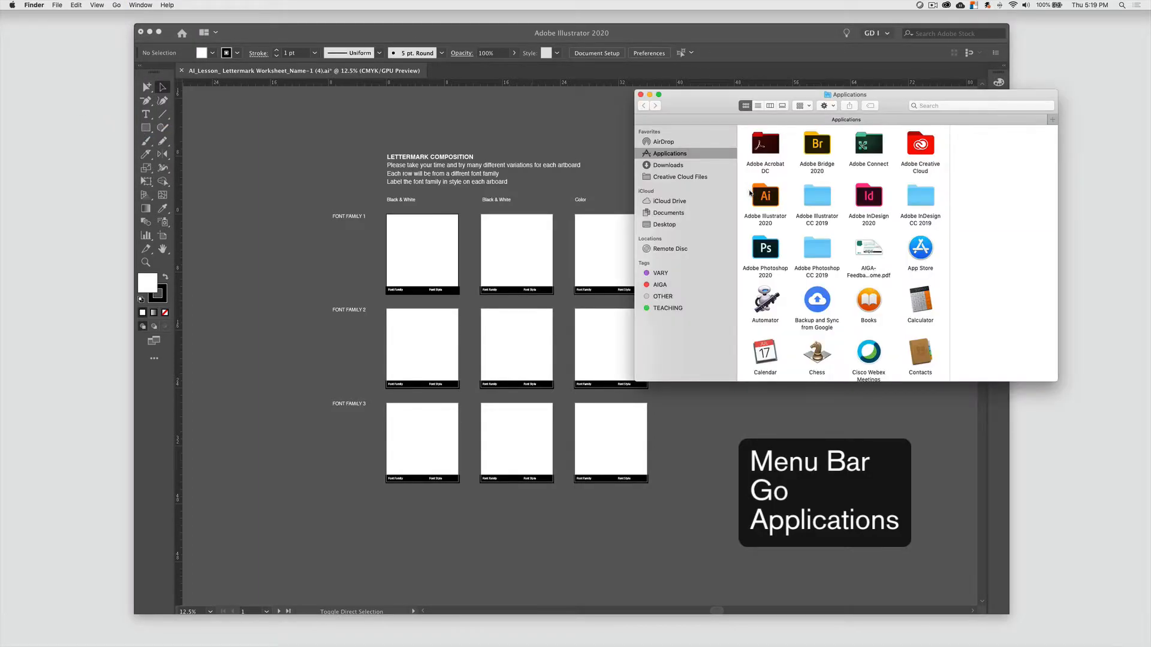
double_click(765, 198)
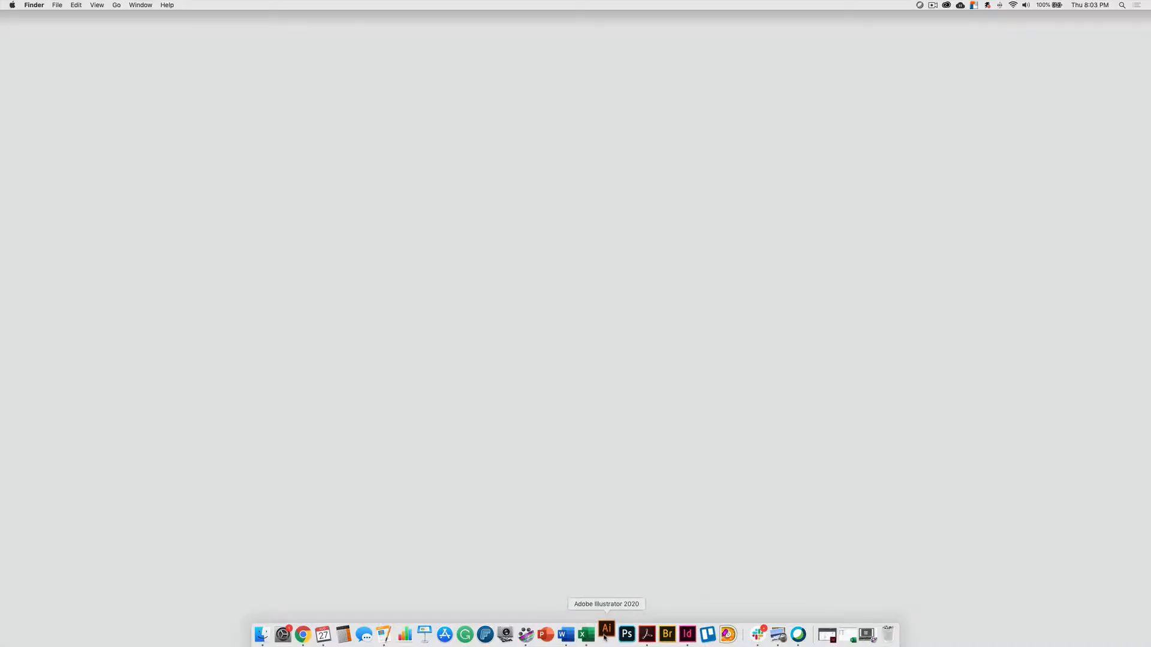
left_click(606, 634)
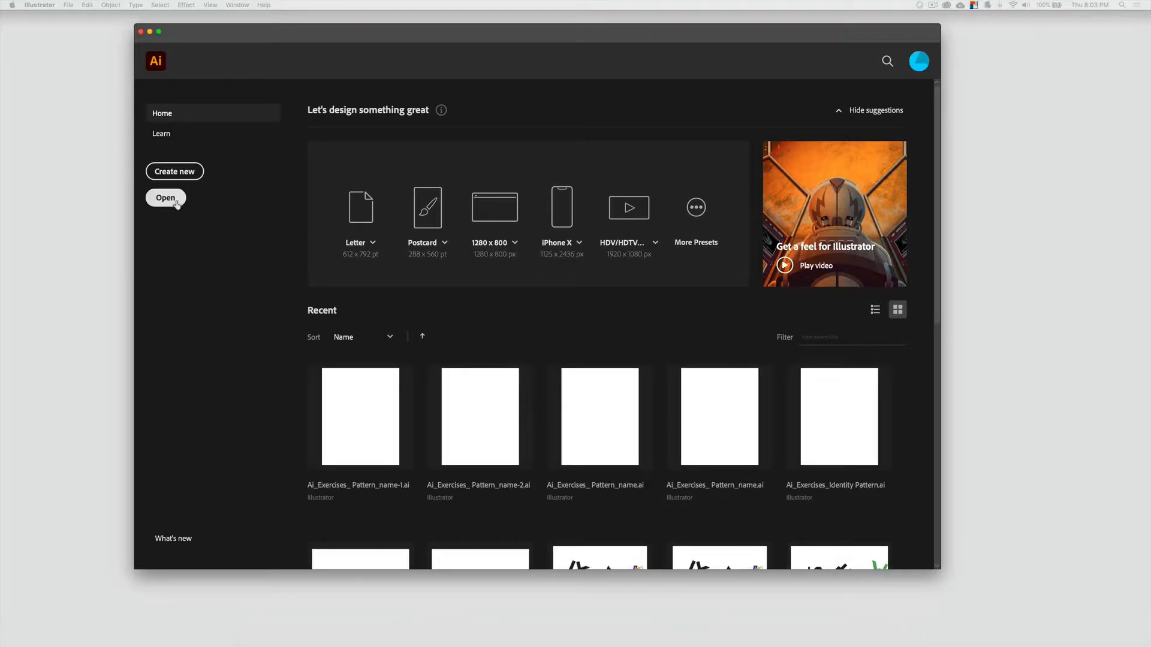
left_click(171, 199)
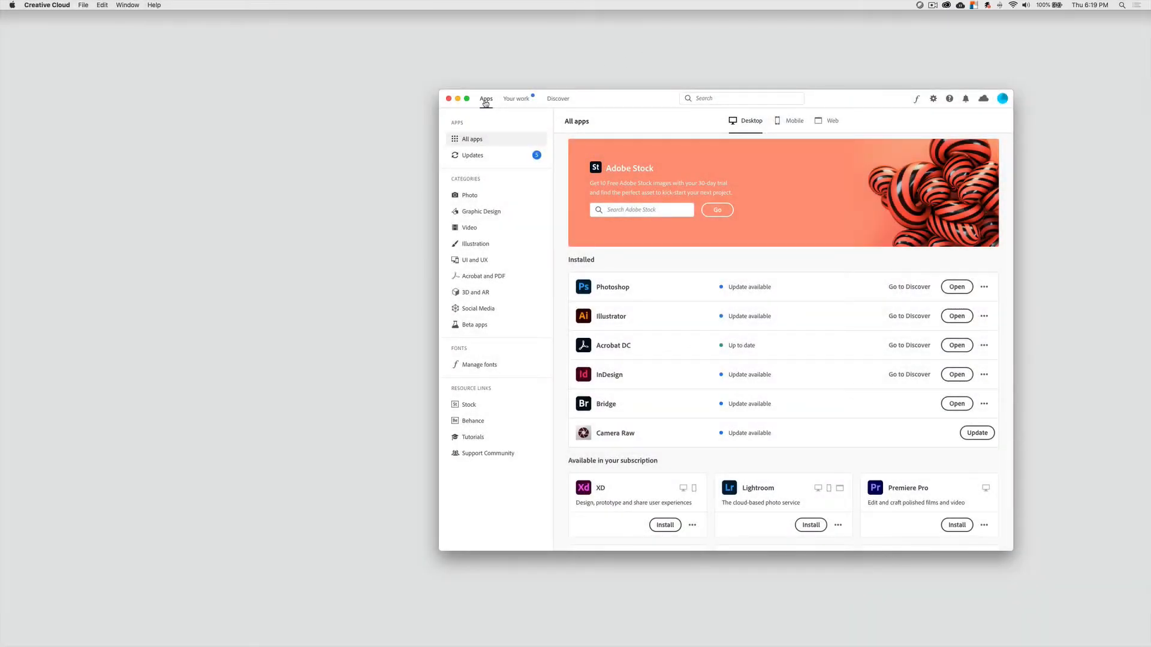
Switch to Creative Cloud, review the installed apps, and show the active Adobe fonts with the Futura PT family collapsed
scroll(753, 388, "down", 6)
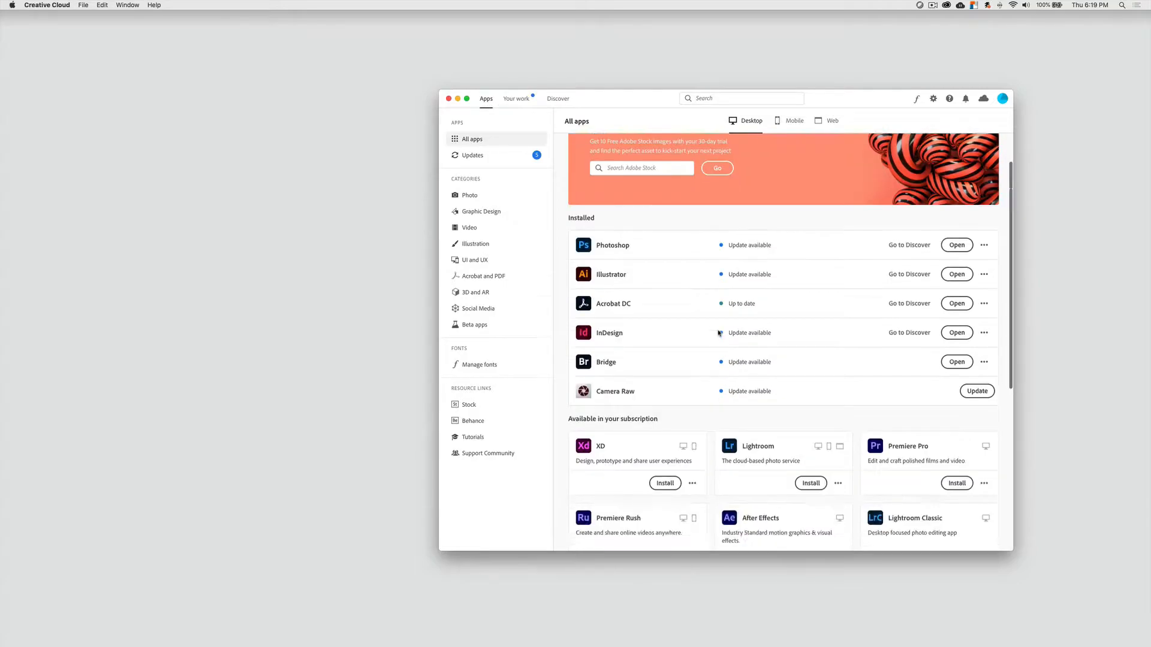
scroll(752, 389, "up", 5)
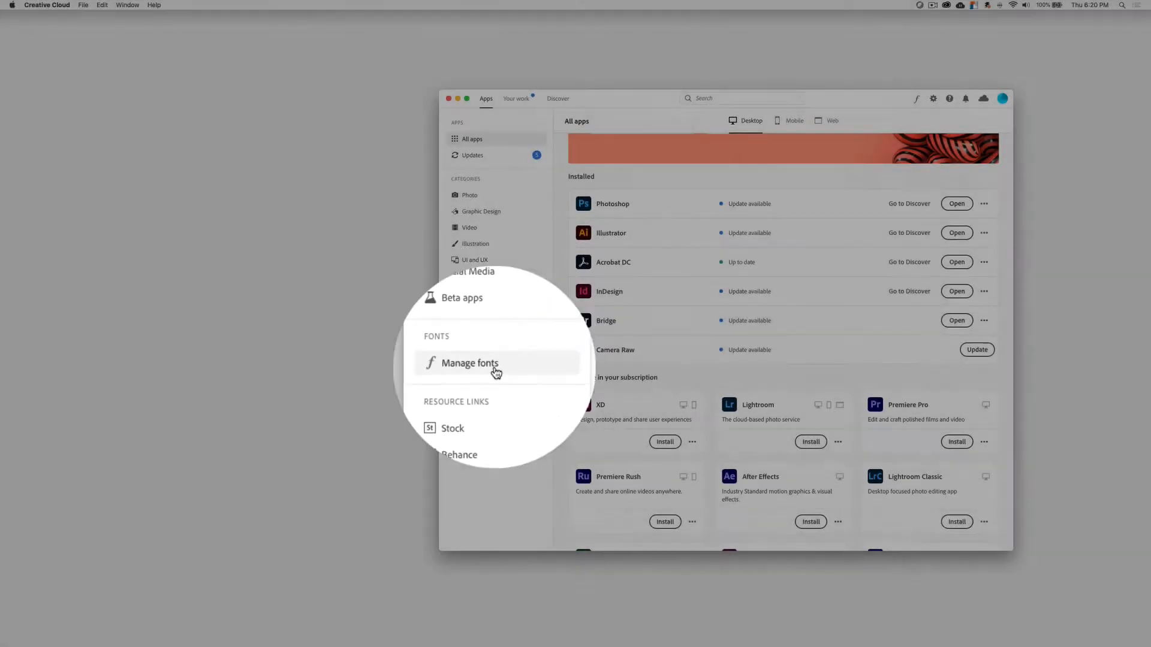
left_click(494, 369)
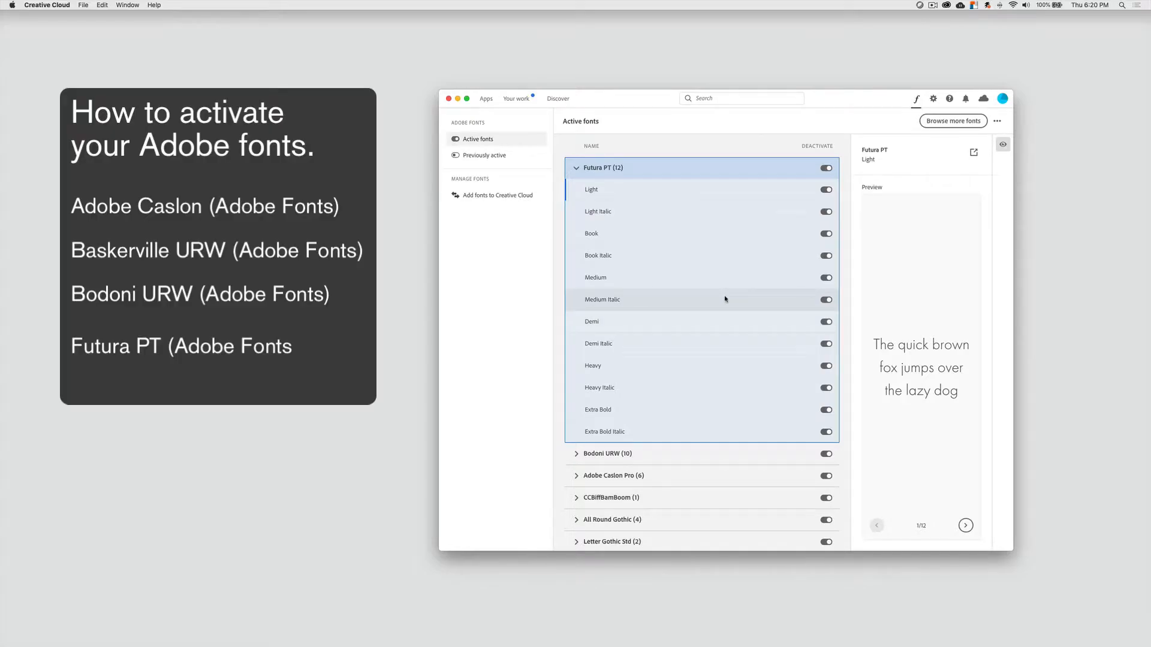
left_click(577, 168)
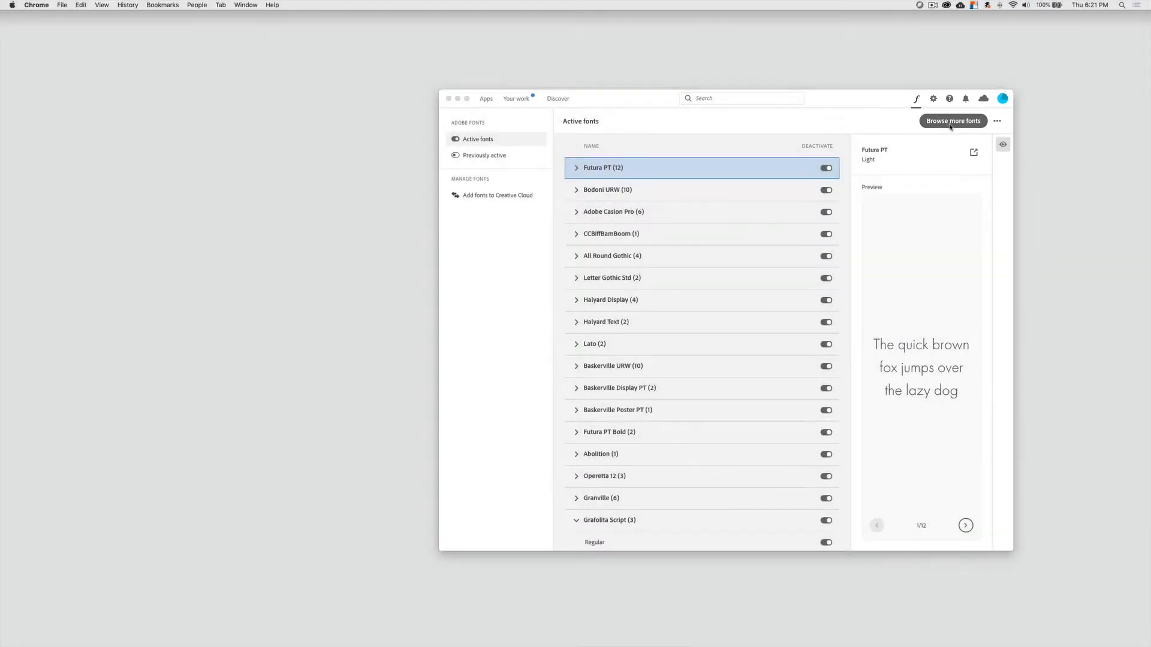
Find Futura PT on the Adobe Fonts website and look through its font styles
left_click(952, 120)
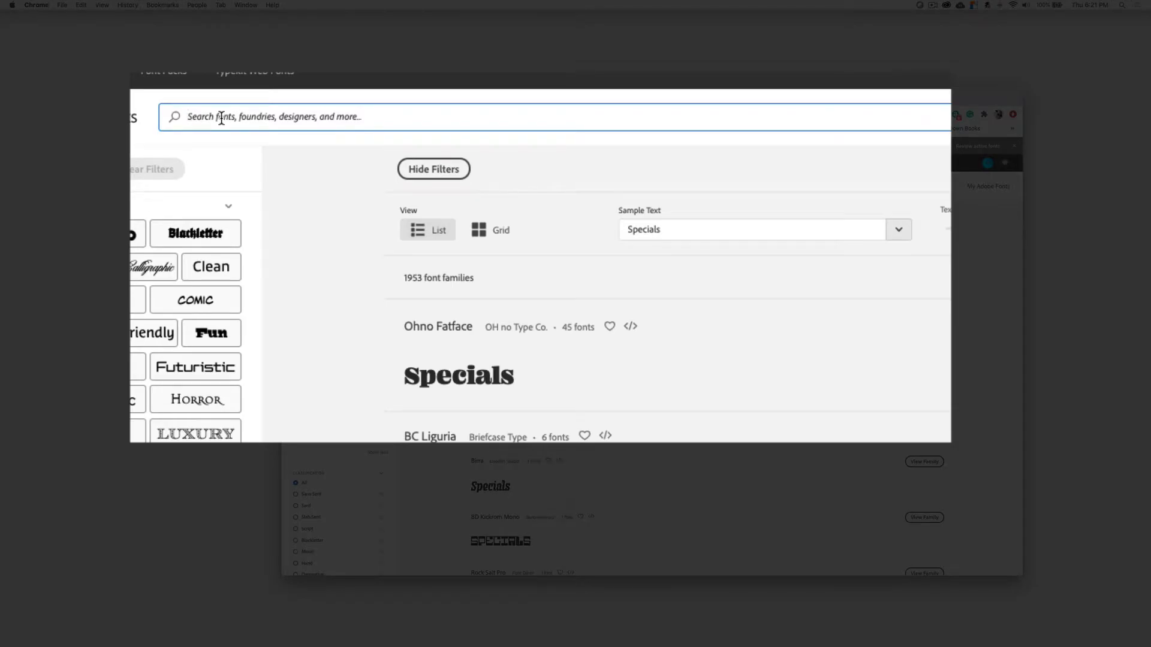
type("f")
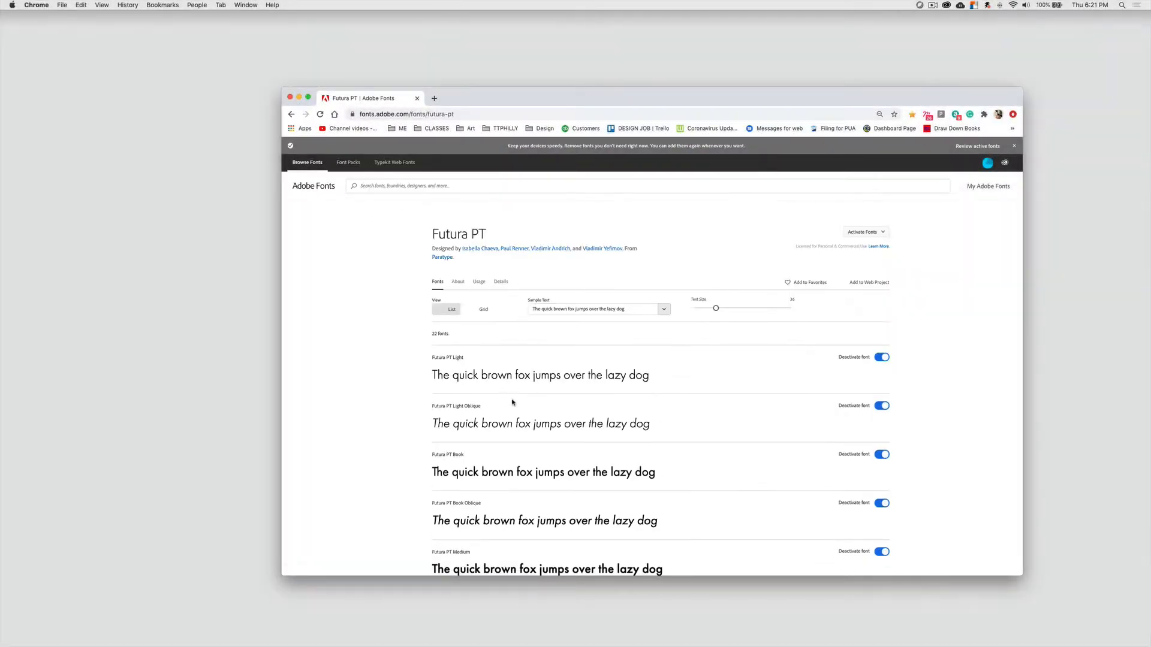
scroll(518, 449, "down", 4)
scroll(519, 448, "down", 8)
scroll(519, 446, "up", 12)
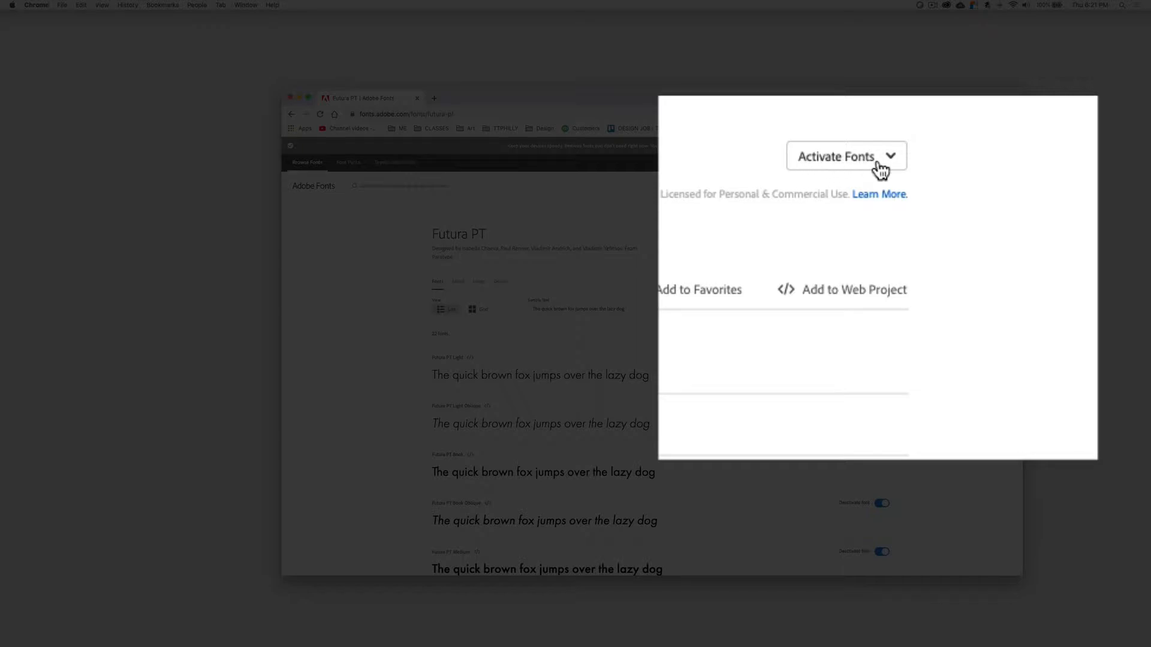
Toggle activation of the whole Futura PT family on its Adobe Fonts page and close the browser window
left_click(891, 162)
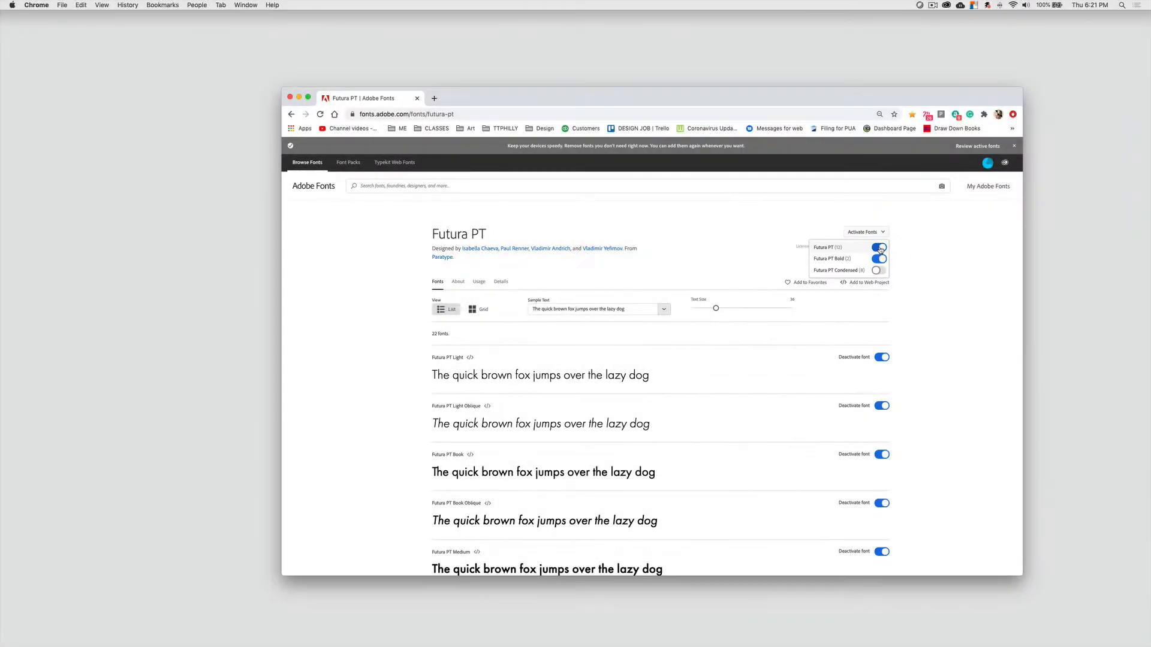
left_click(879, 245)
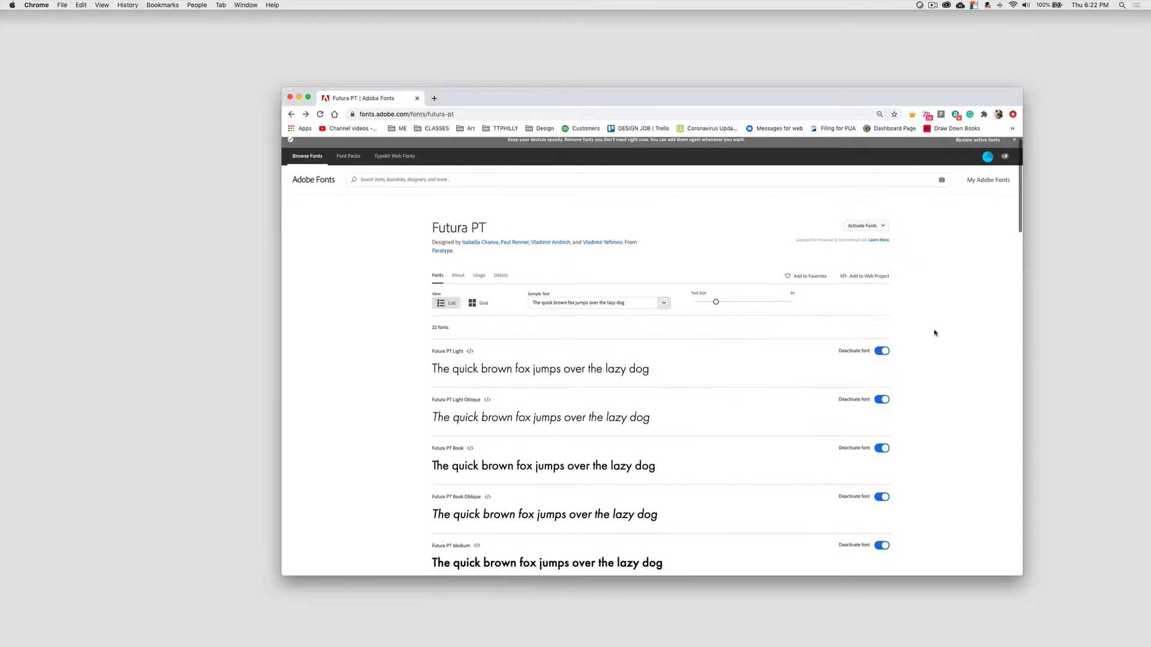
scroll(934, 333, "down", 1)
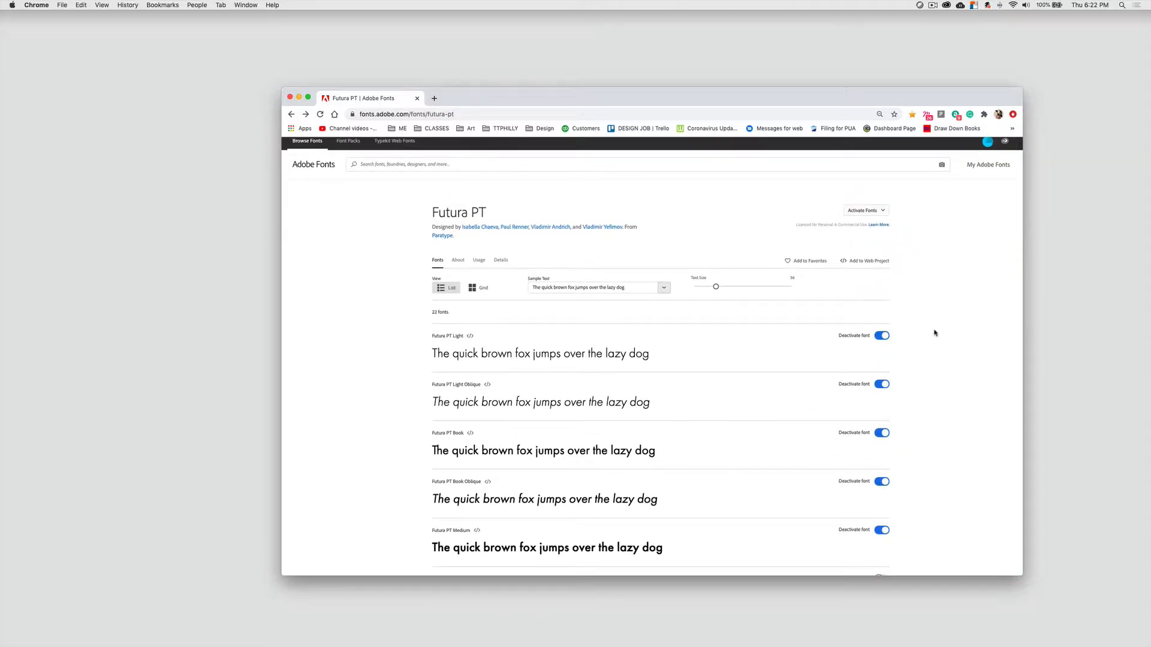
left_click(290, 98)
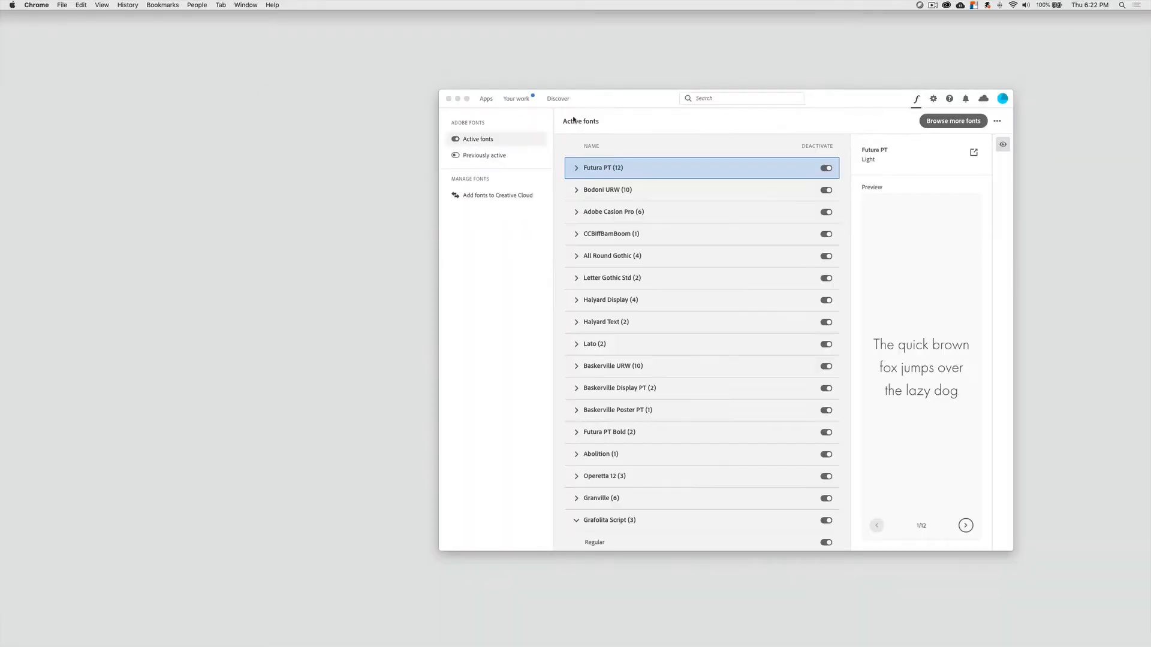
Check the active Futura PT styles in Creative Cloud and close its window
left_click(576, 168)
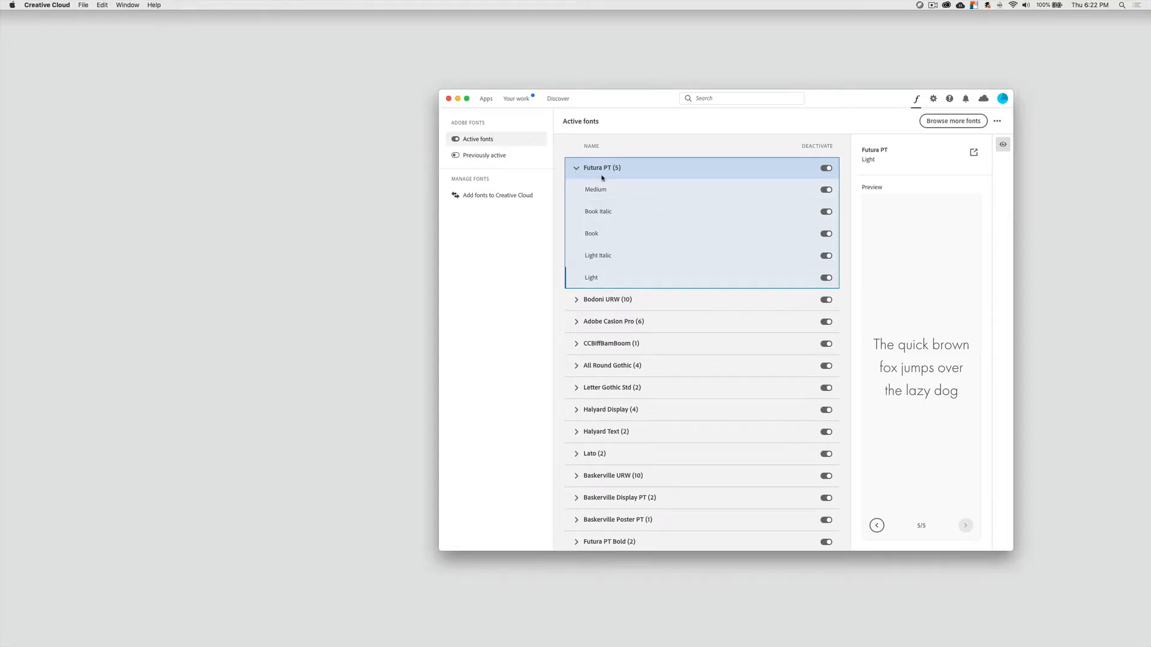
left_click(576, 168)
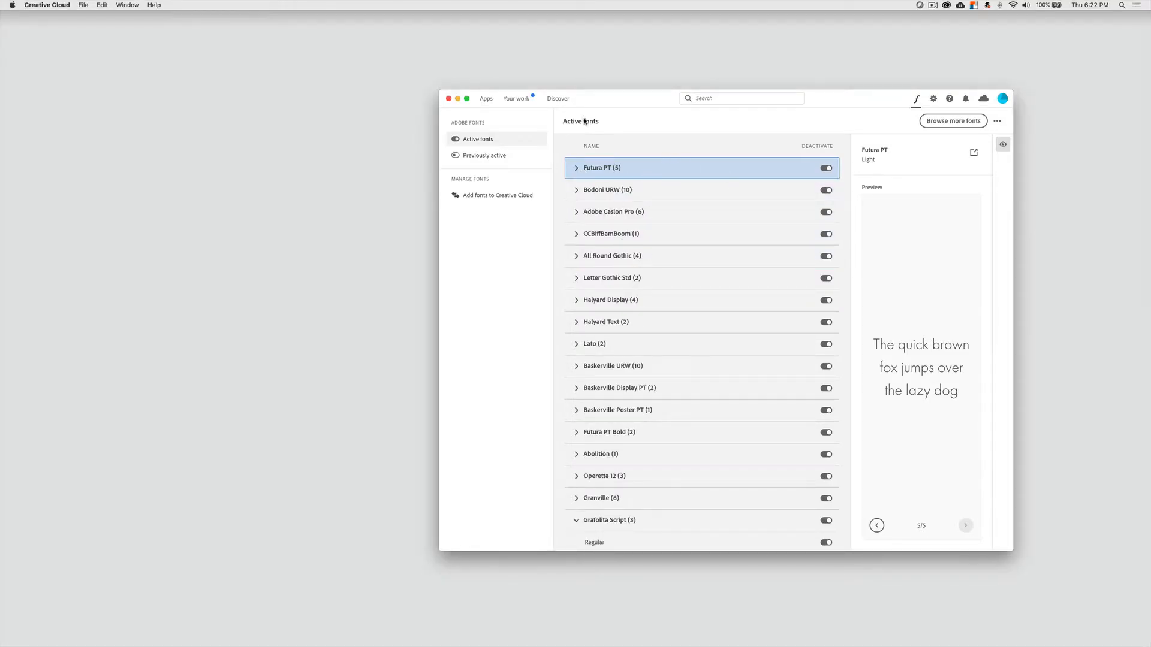
left_click(448, 99)
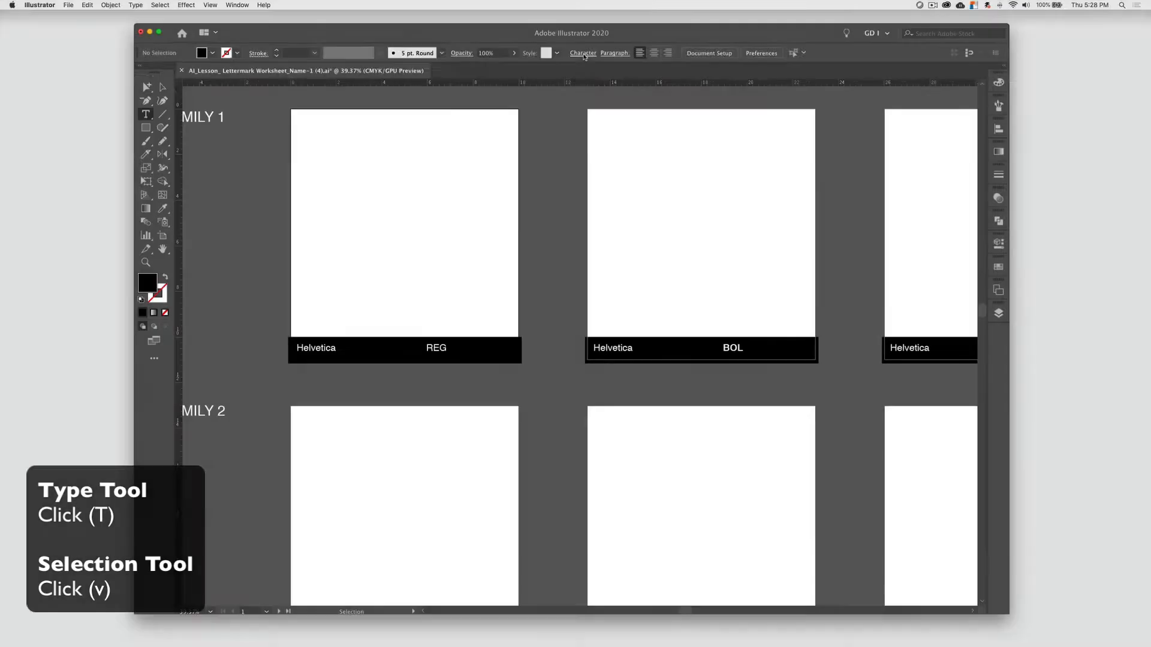
Set the type's character formatting to Helvetica Regular in Illustrator and select the font size value for editing
left_click(583, 56)
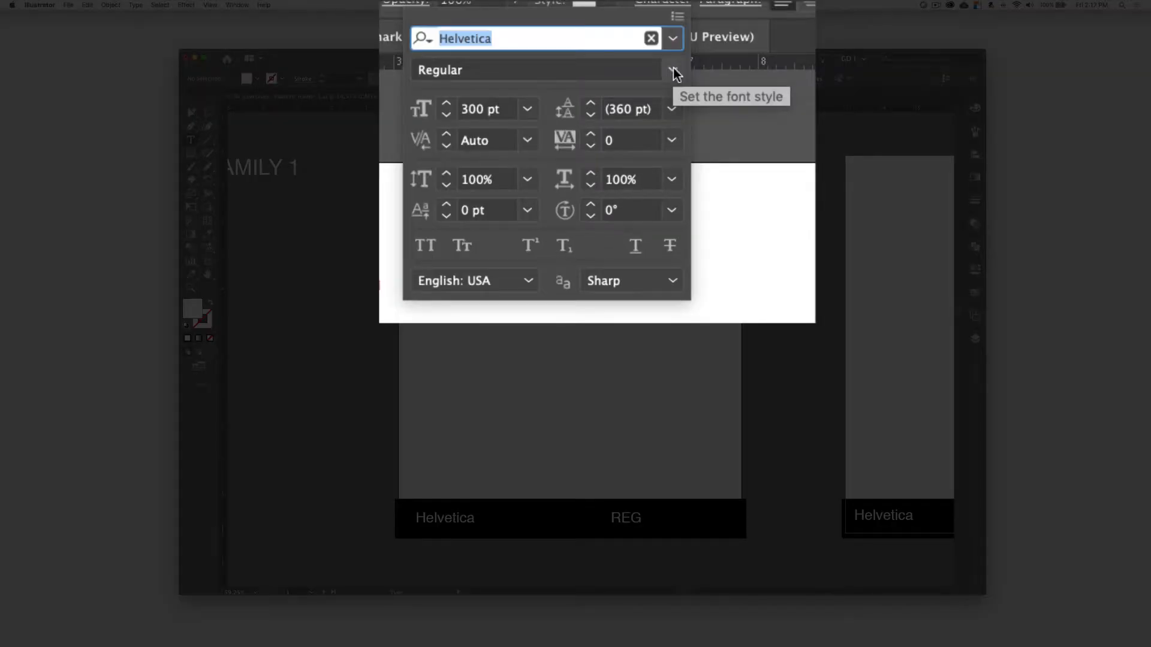
left_click(674, 39)
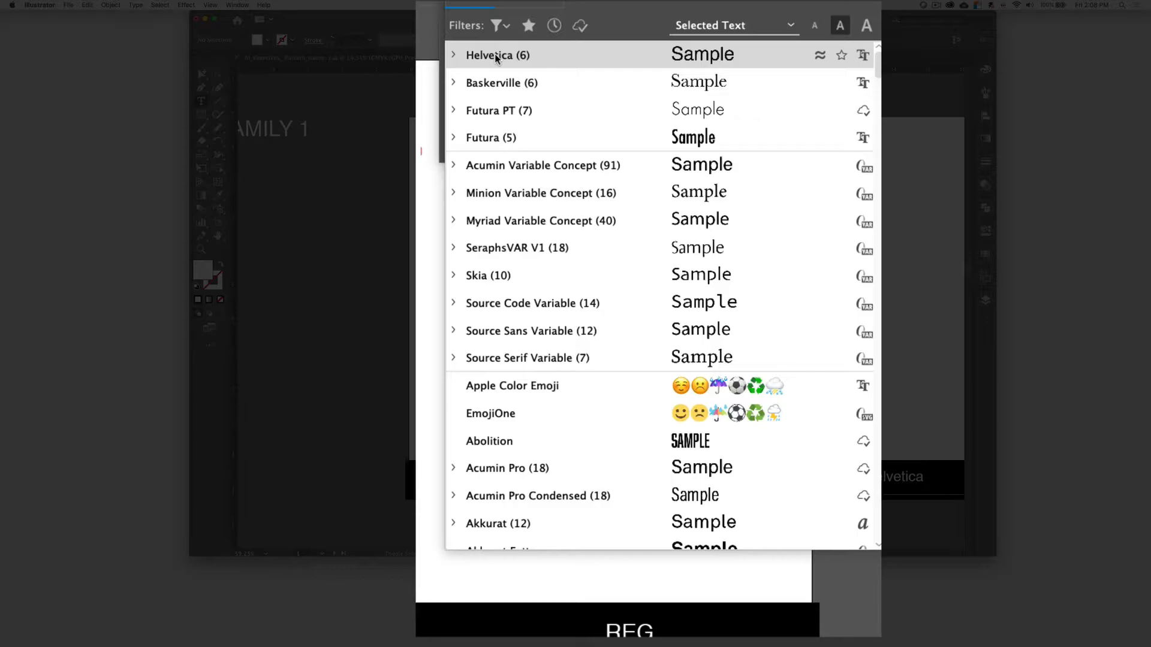
left_click(494, 54)
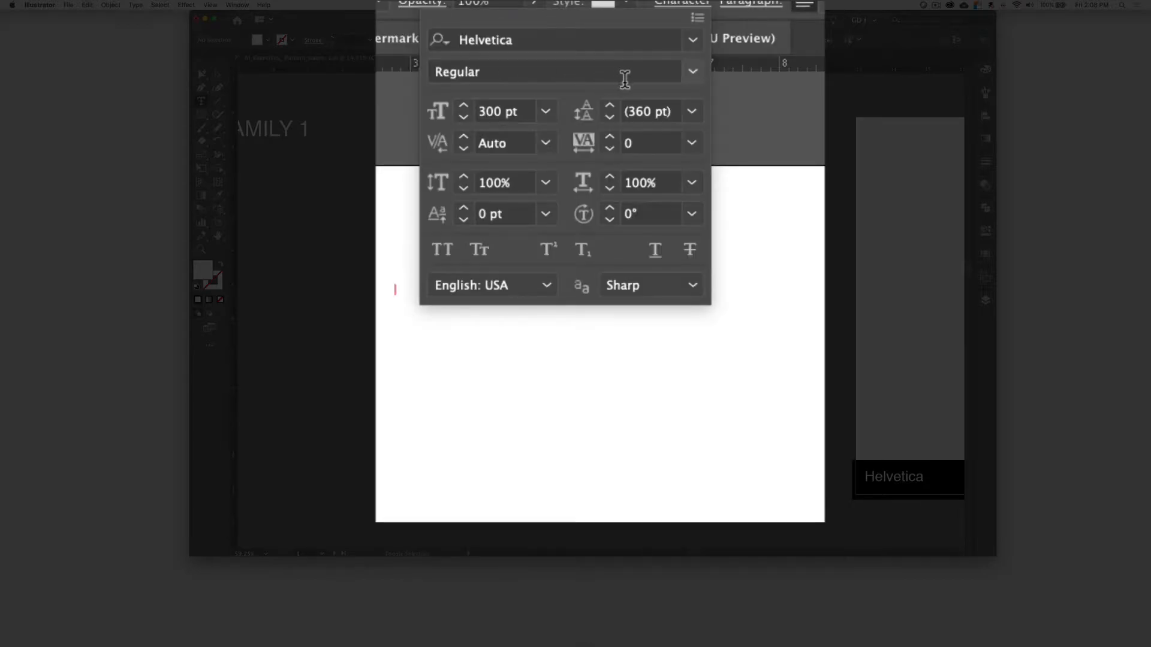
left_click(693, 73)
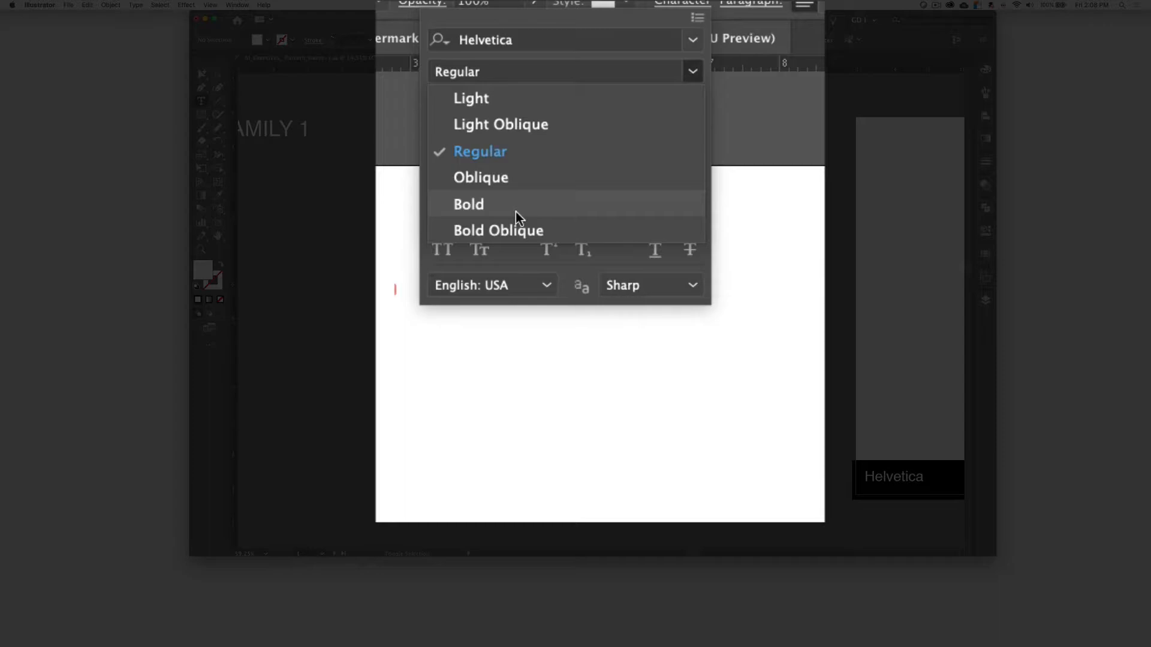
left_click(515, 151)
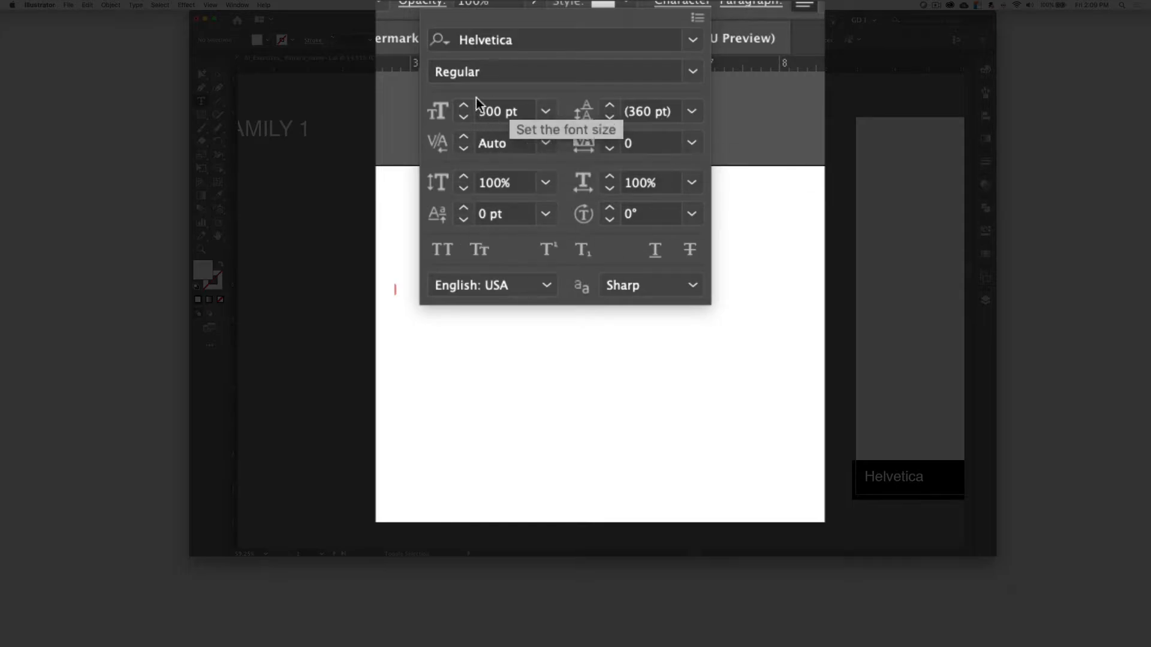
left_click(545, 113)
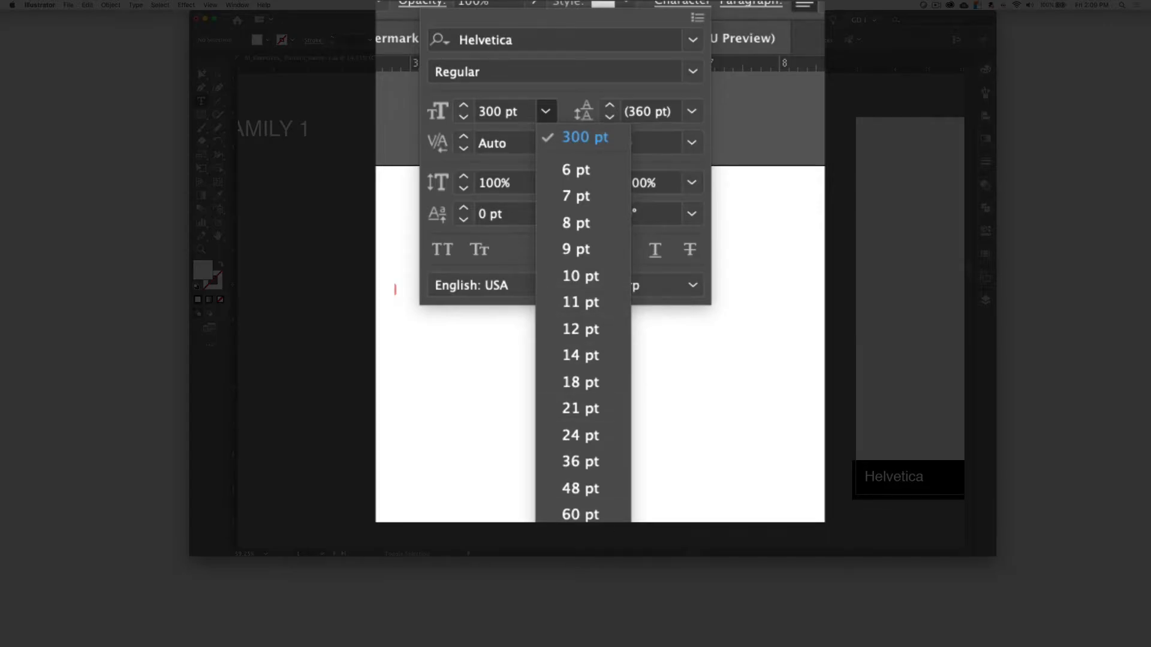
double_click(494, 112)
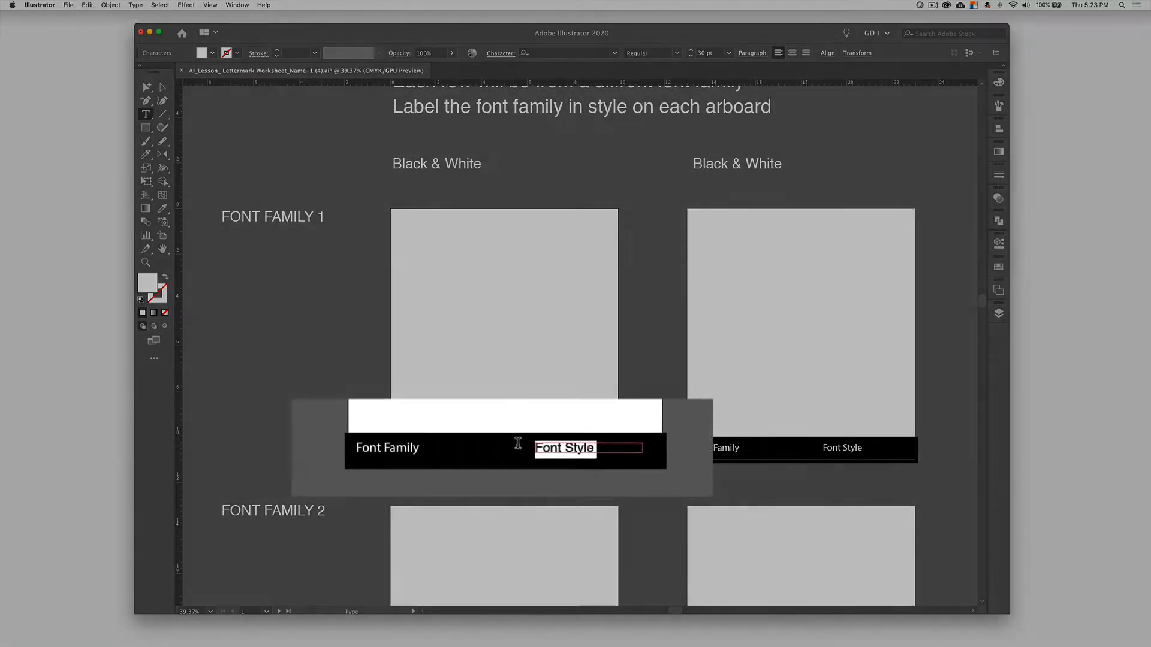
Label the Font Family 1 artboards Helvetica, with the style REG on the first and BOL on the second
type("REG")
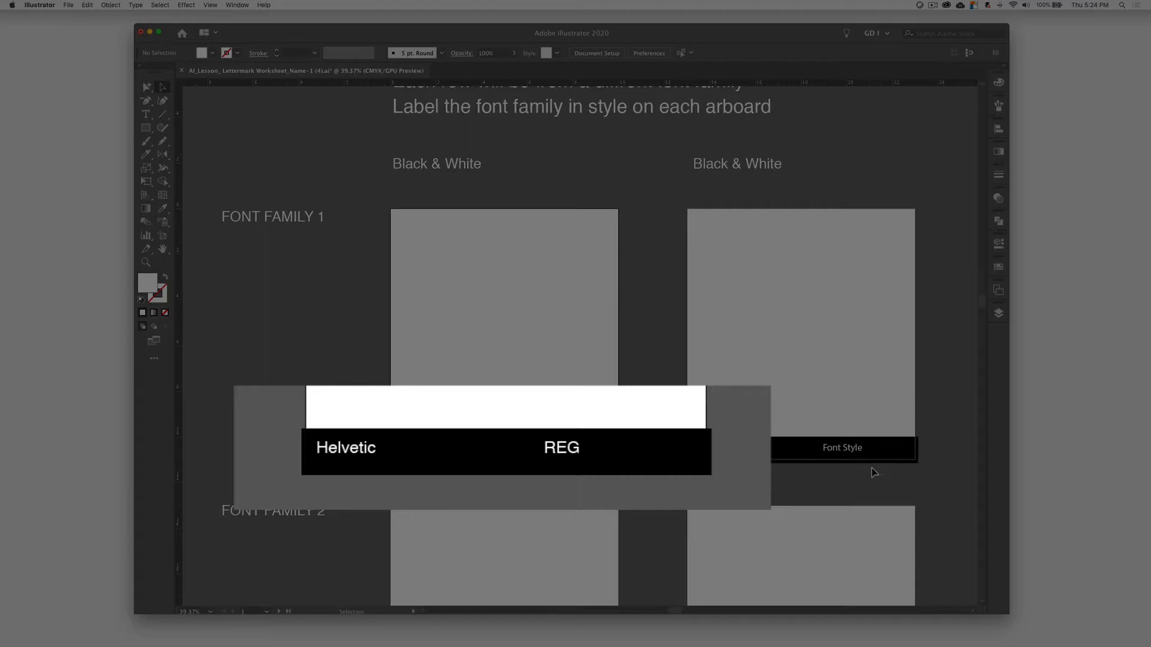
left_click_drag(846, 468, 739, 440)
double_click(342, 429)
left_click_drag(350, 424, 284, 420)
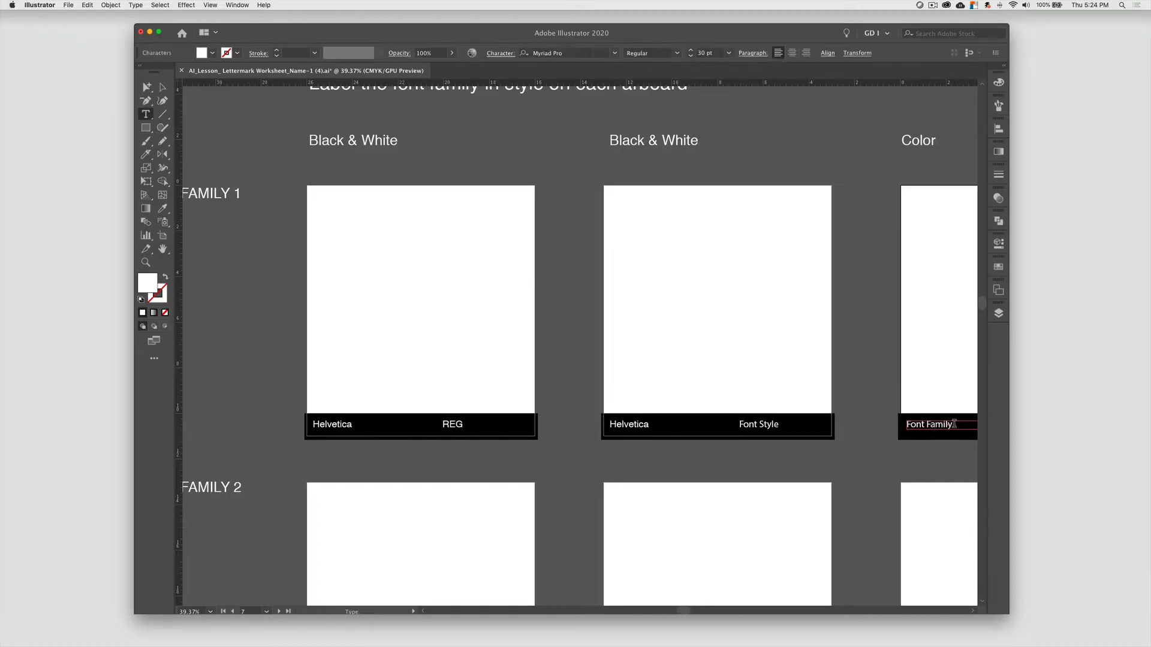
type("Helvetica")
scroll(685, 392, "right", 1)
triple_click(714, 423)
type("BOL")
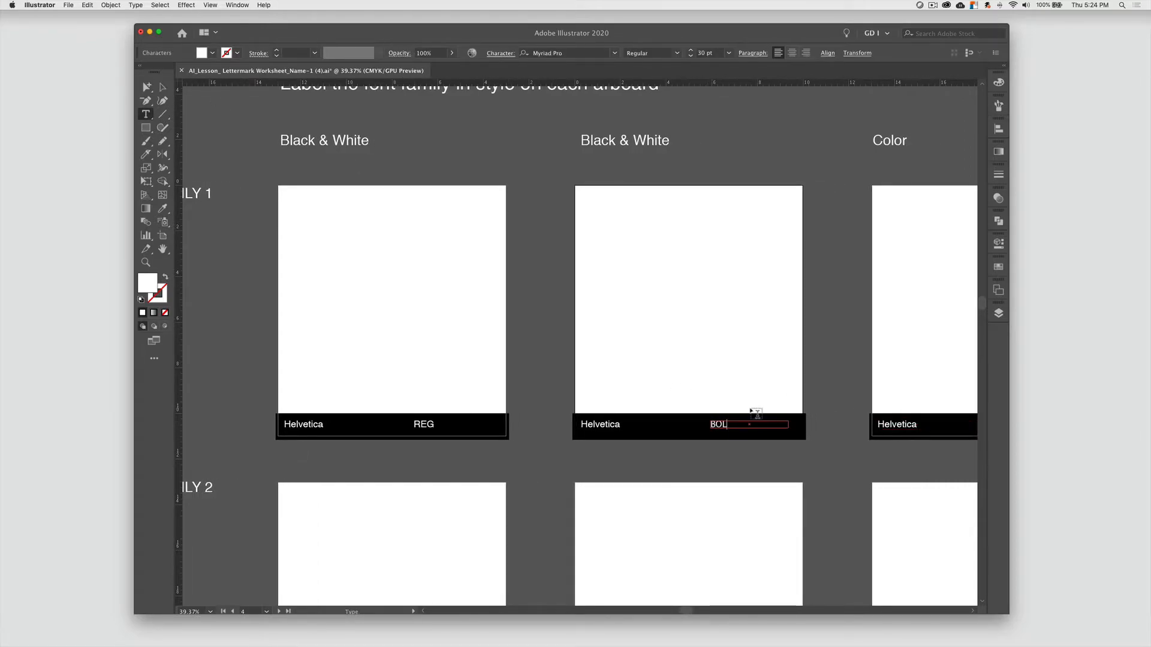
Set the font of the Font Family placeholder on the second row's first artboard to Baskerville
scroll(734, 408, "right", 4)
scroll(743, 410, "right", 4)
scroll(397, 140, "down", 6)
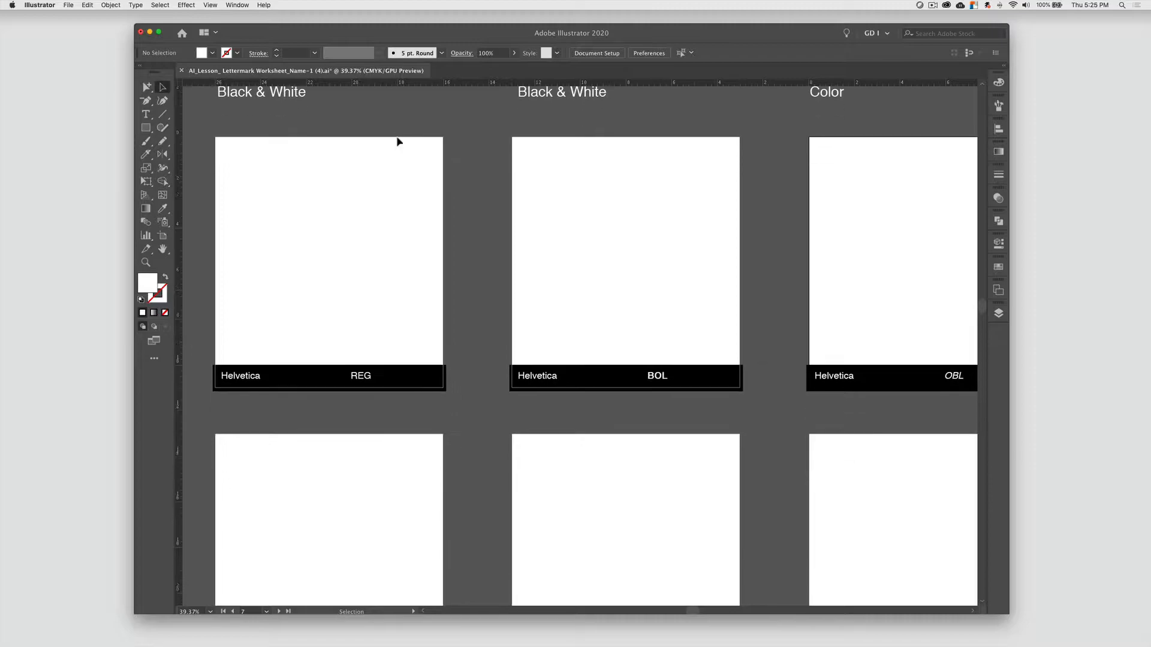
scroll(398, 141, "down", 2)
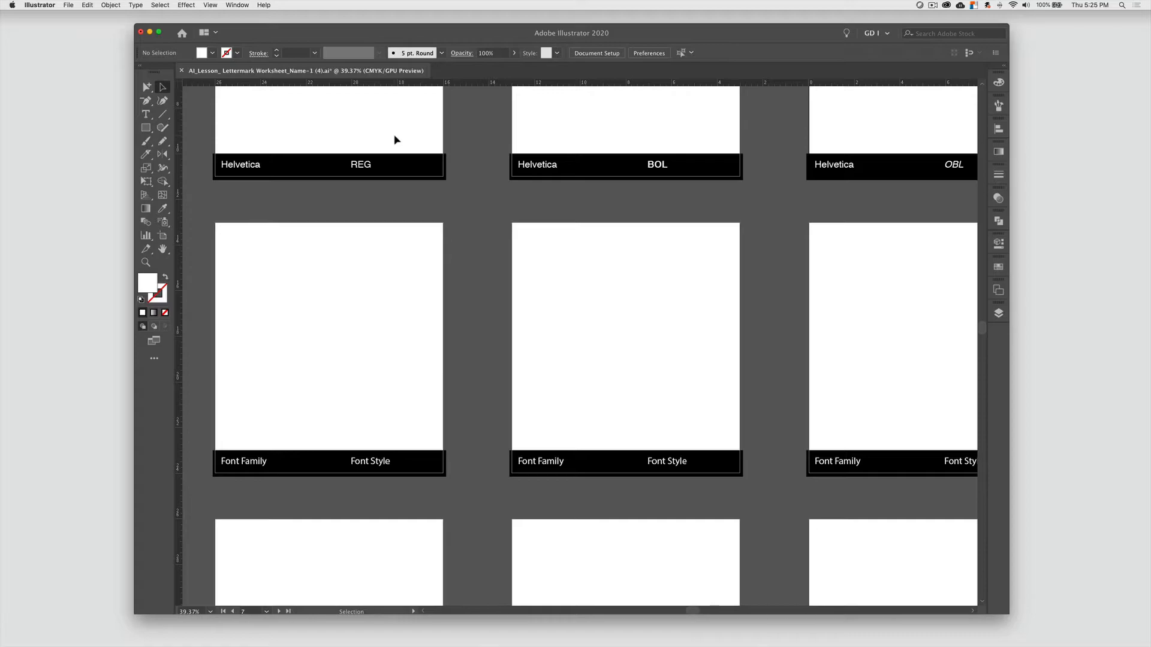
left_click(278, 165)
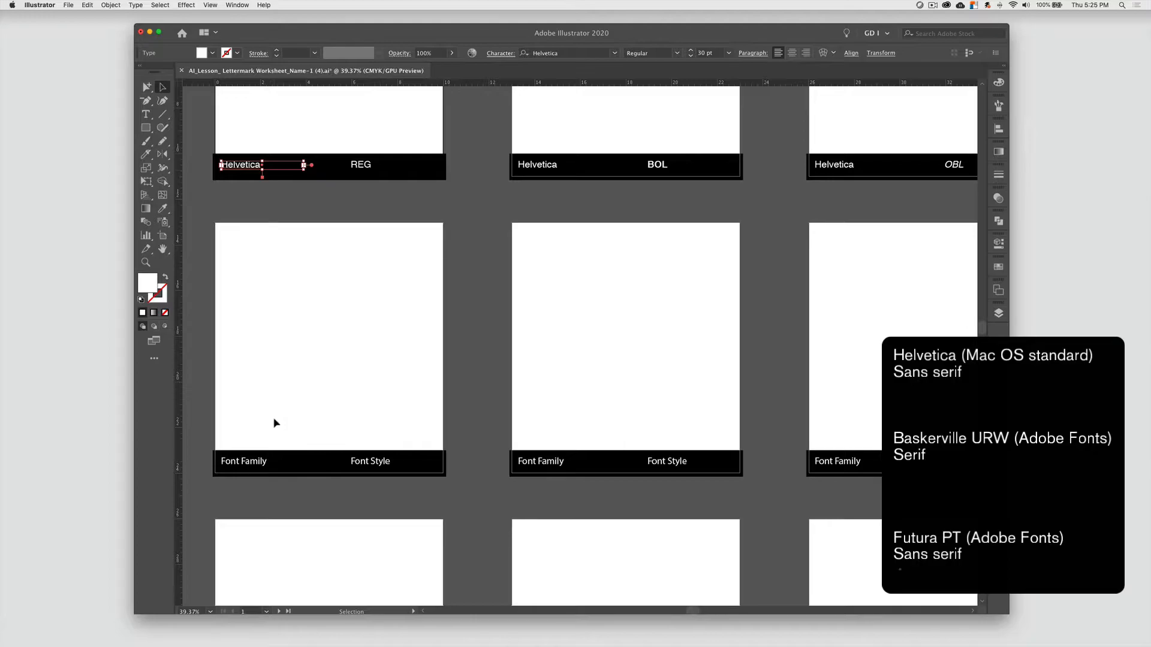
scroll(276, 423, "down", 1)
left_click(261, 437)
double_click(263, 434)
left_click_drag(273, 432, 210, 423)
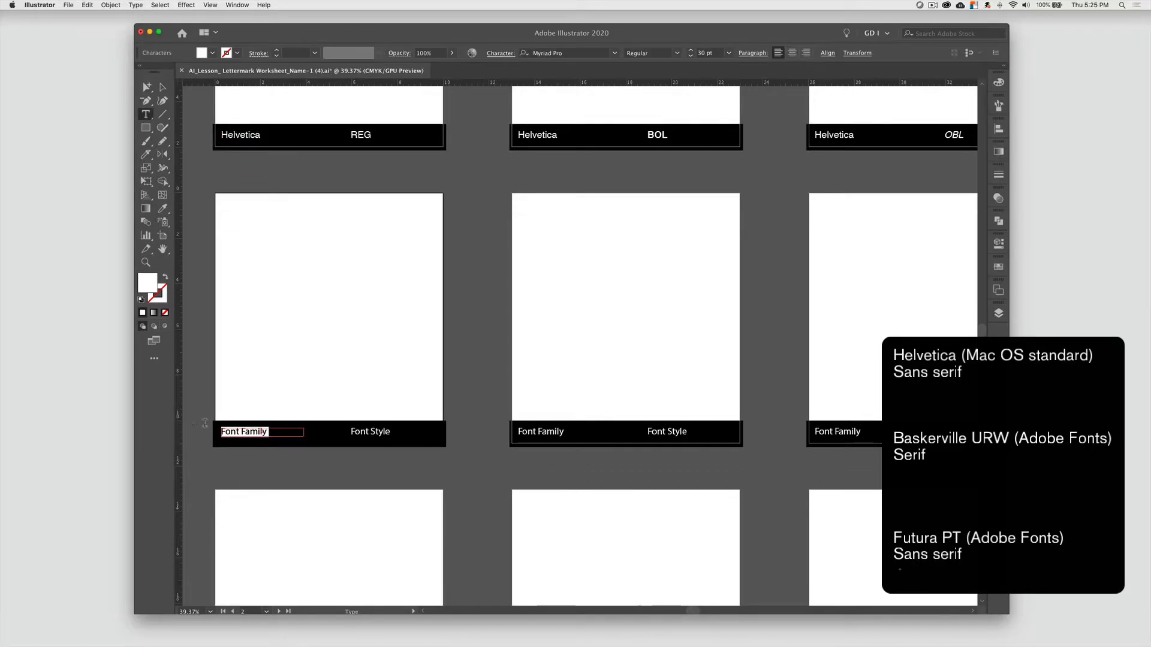
left_click(615, 53)
scroll(595, 141, "up", 20)
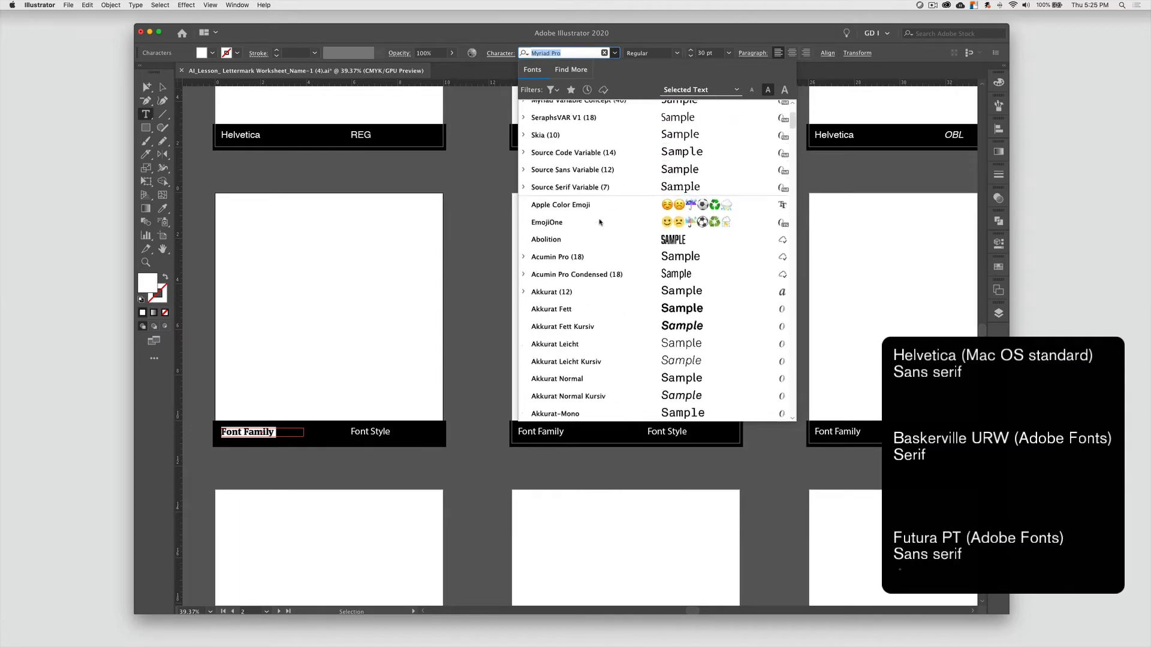
scroll(600, 222, "up", 6)
left_click(600, 144)
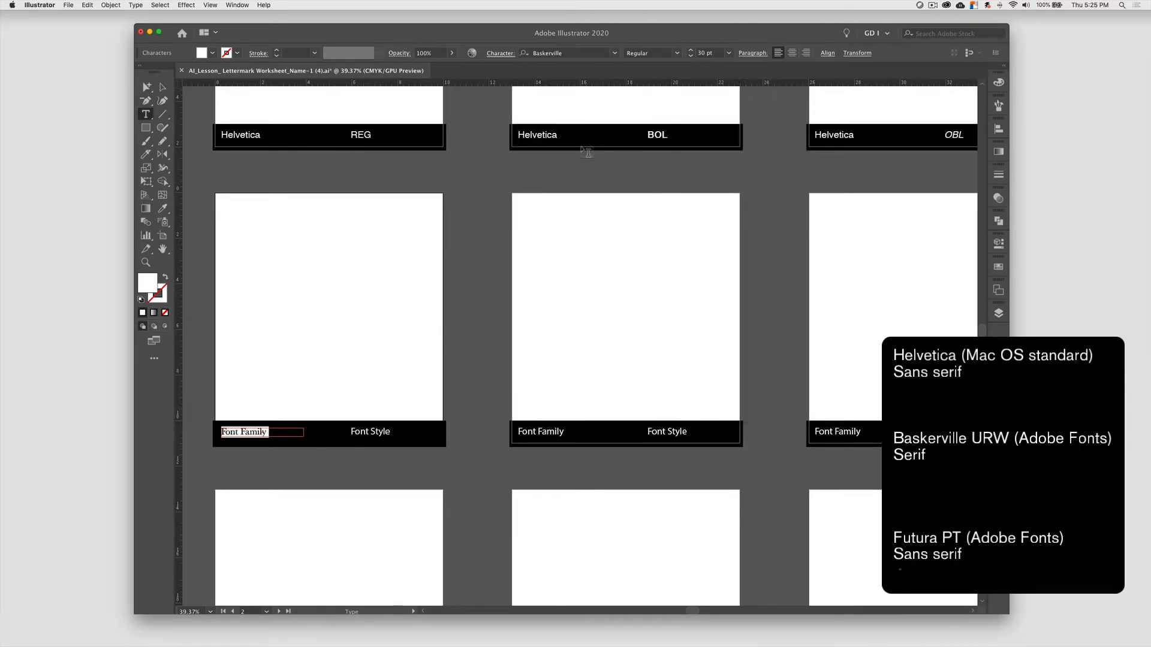
Replace the font family placeholders on the Font Family 2 row's three artboards with Baskerville
scroll(177, 416, "left", 3)
type("B")
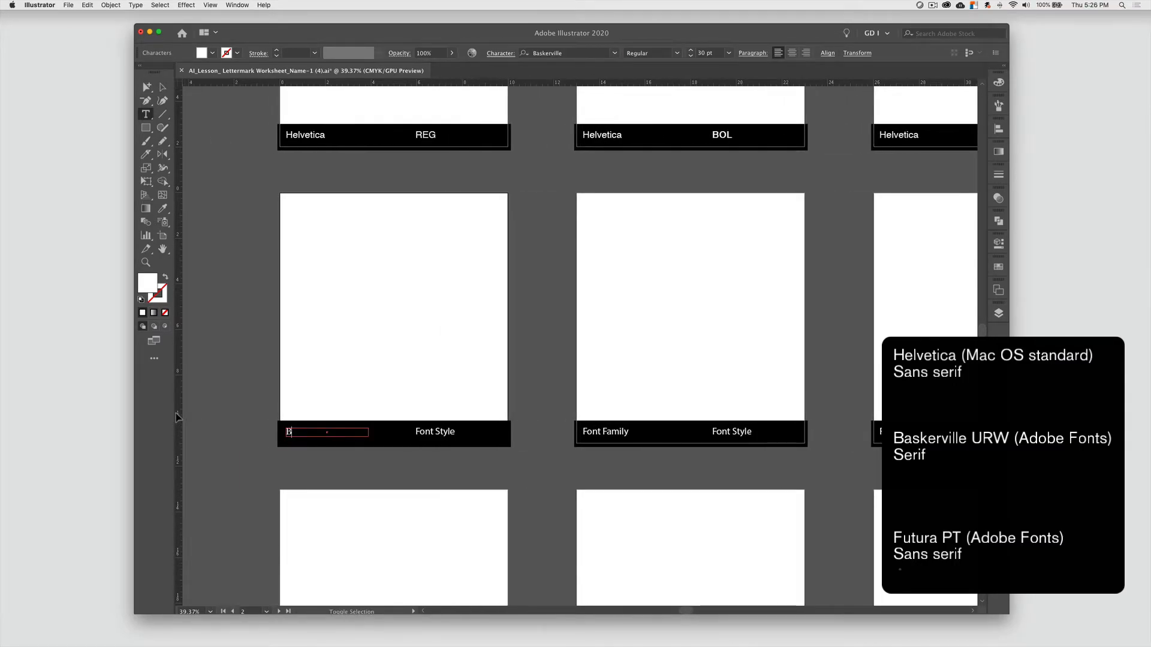
type("A")
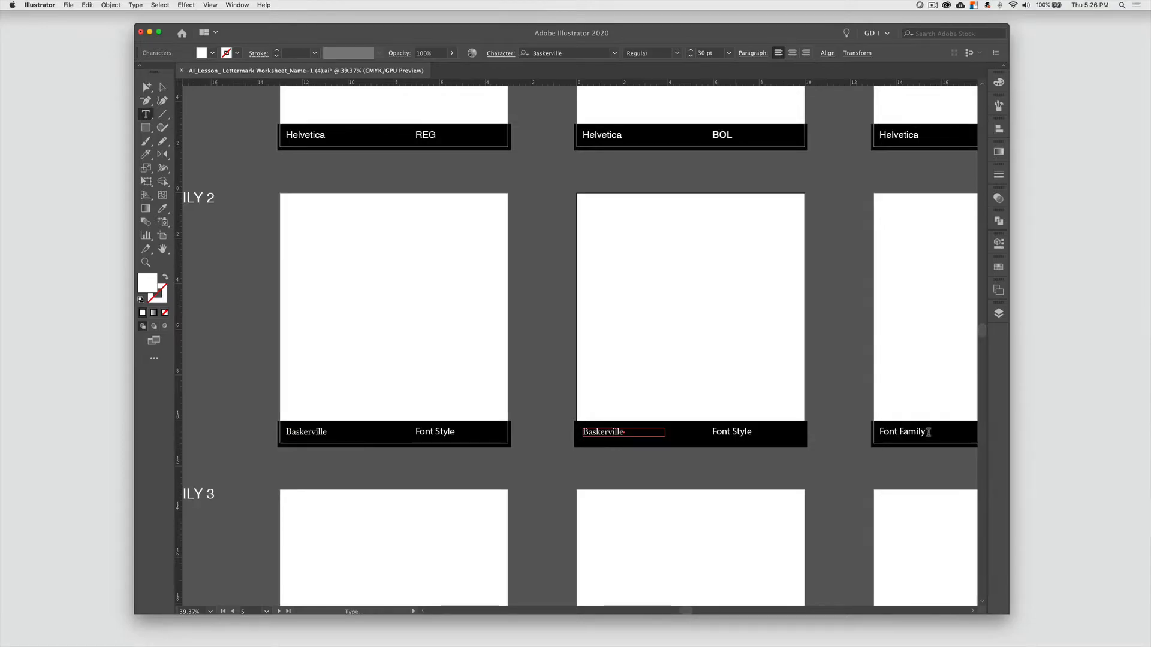
left_click_drag(944, 432, 865, 432)
type("Baskerville")
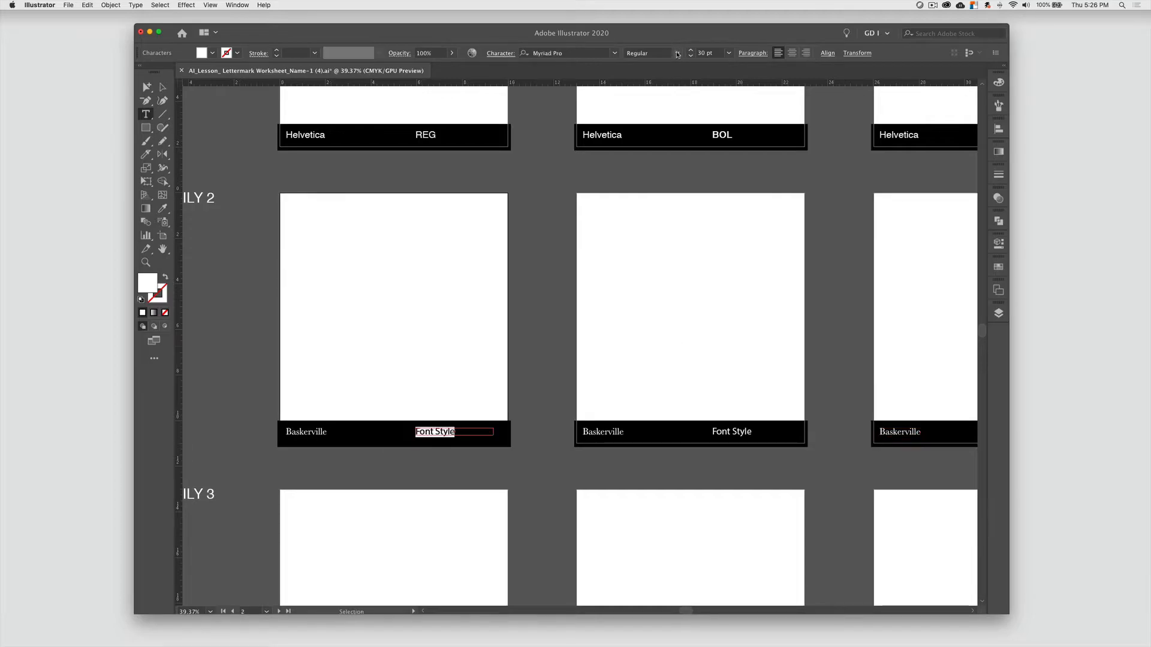
Set the Font Style placeholder on the first Baskerville artboard to the Baskerville font and replace its text with REG
left_click(615, 54)
scroll(559, 217, "up", 20)
scroll(559, 217, "up", 15)
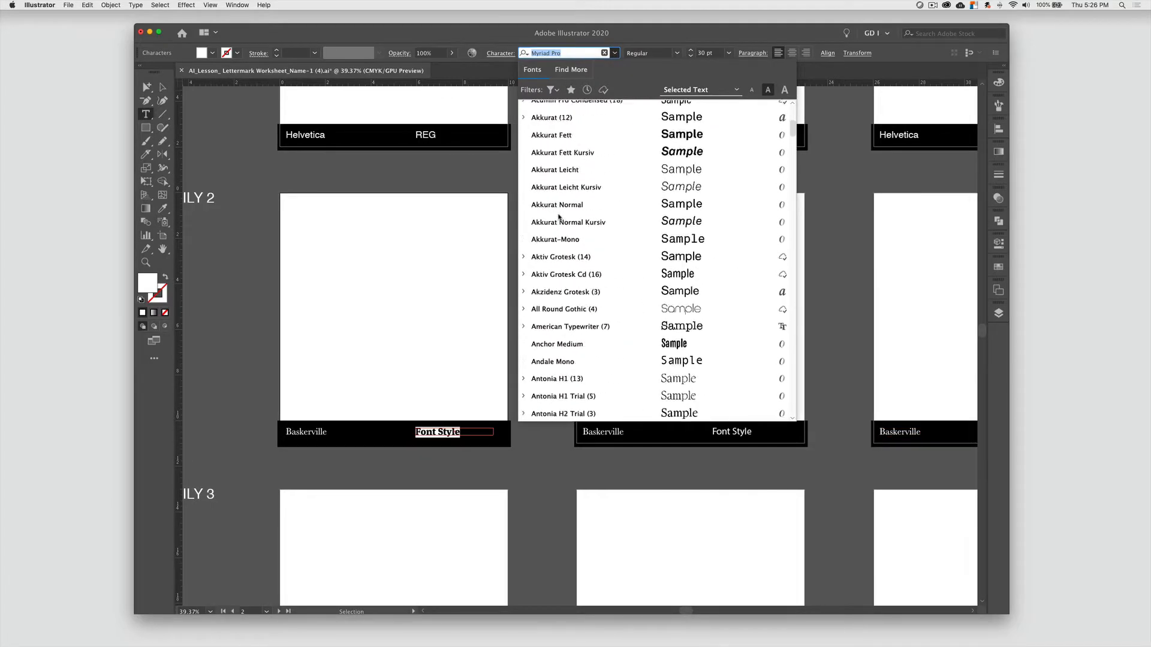
left_click(552, 109)
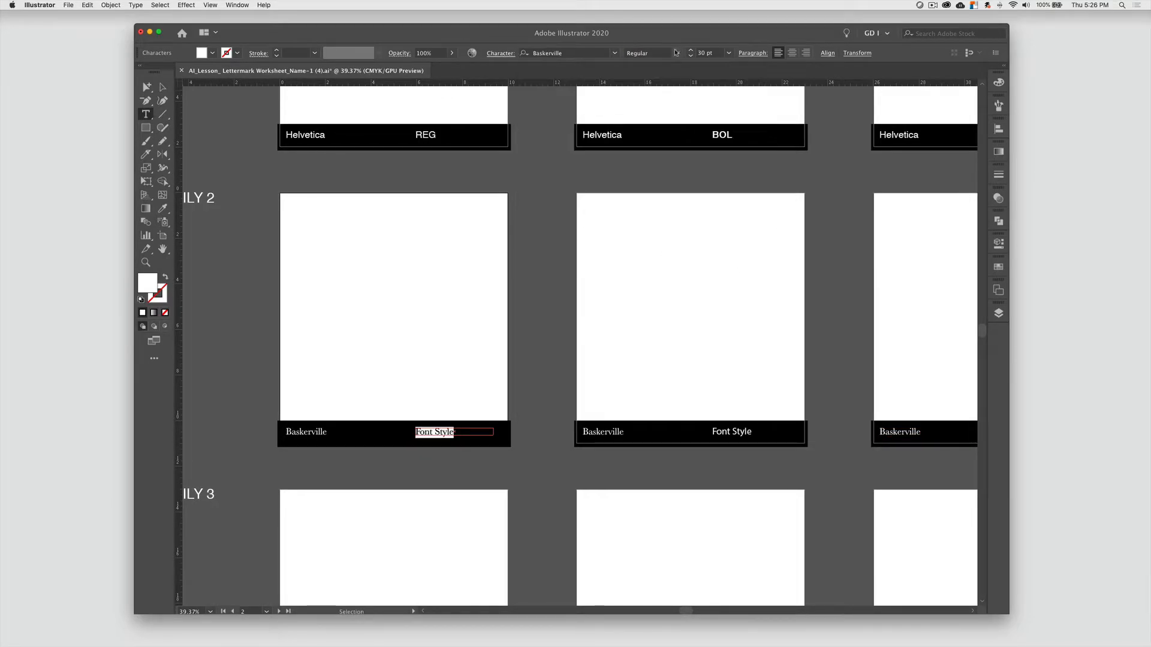
type("REG")
Label the Font Family 3 row's first artboard with the family FUTURA and the style REG
scroll(436, 464, "down", 6)
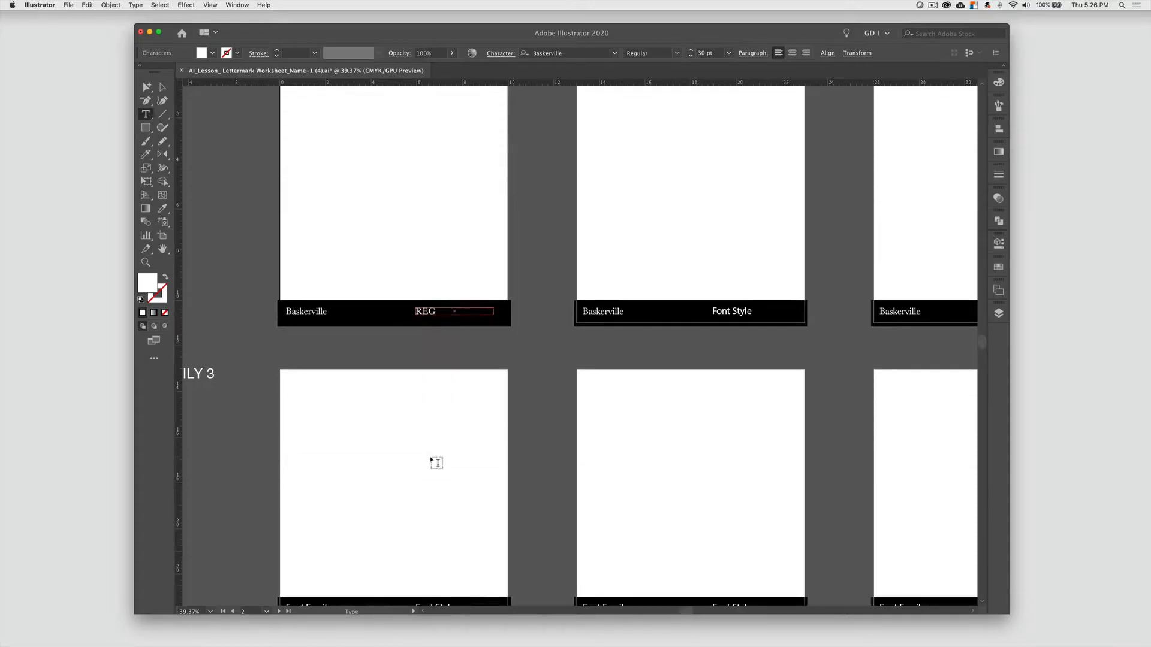
left_click_drag(333, 507, 273, 505)
type("FUTURA")
left_click_drag(495, 506, 414, 506)
type("REG")
Set the FUTURA label on the third row's first artboard to the Futura font
double_click(303, 507)
left_click(614, 54)
scroll(598, 174, "up", 15)
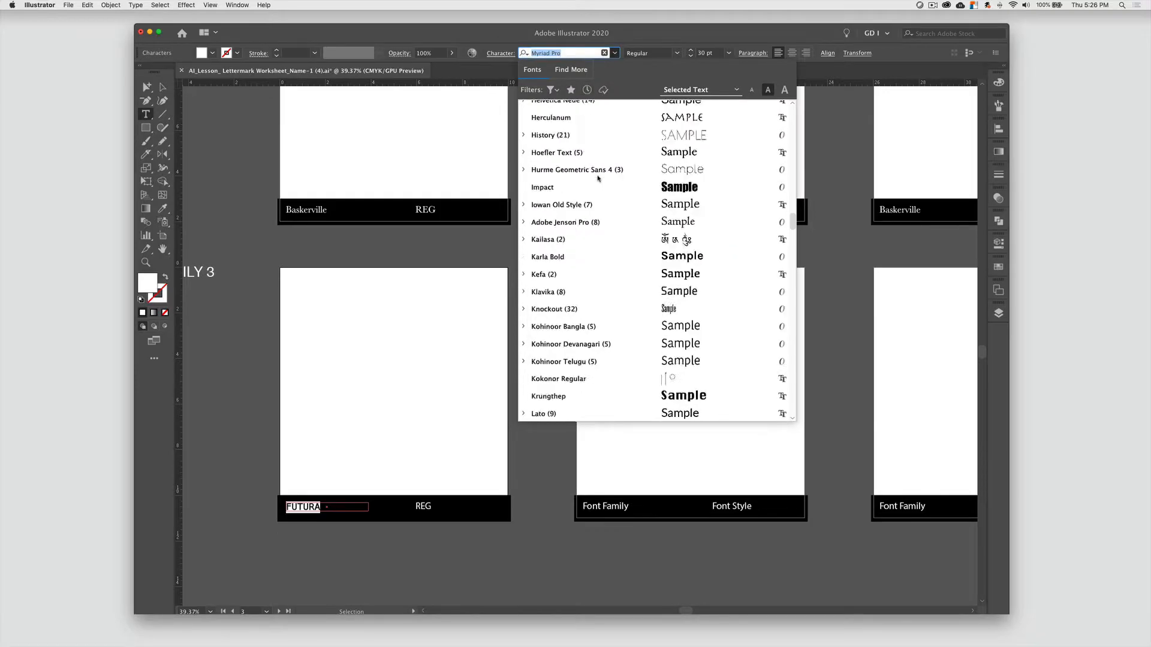
left_click(561, 144)
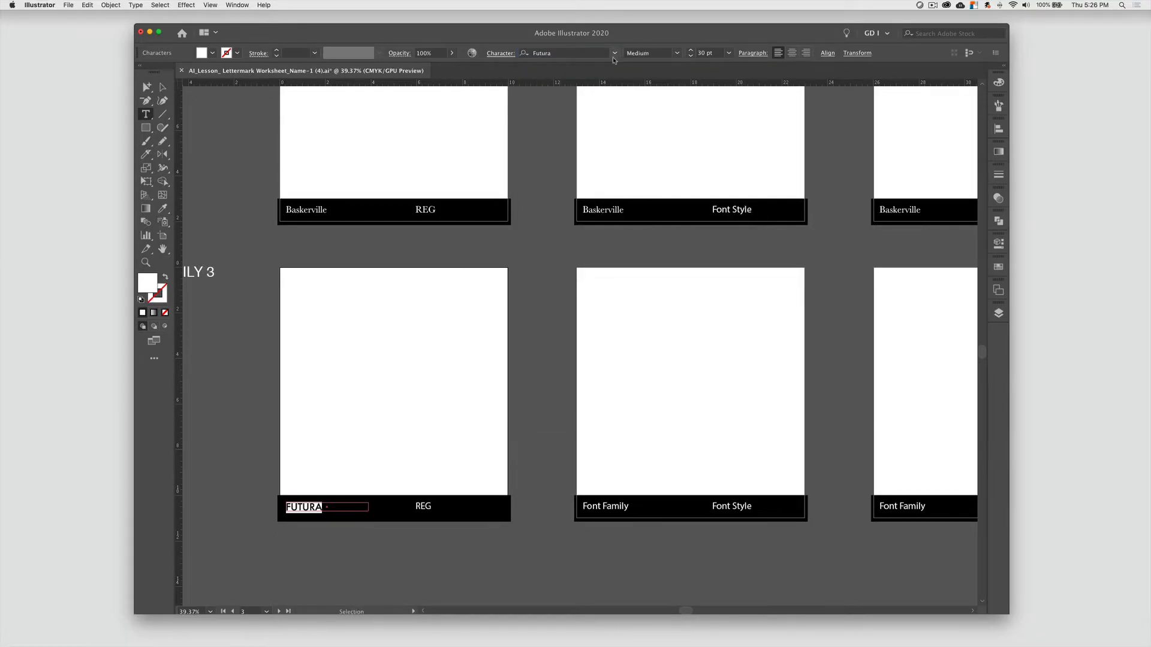
left_click(614, 53)
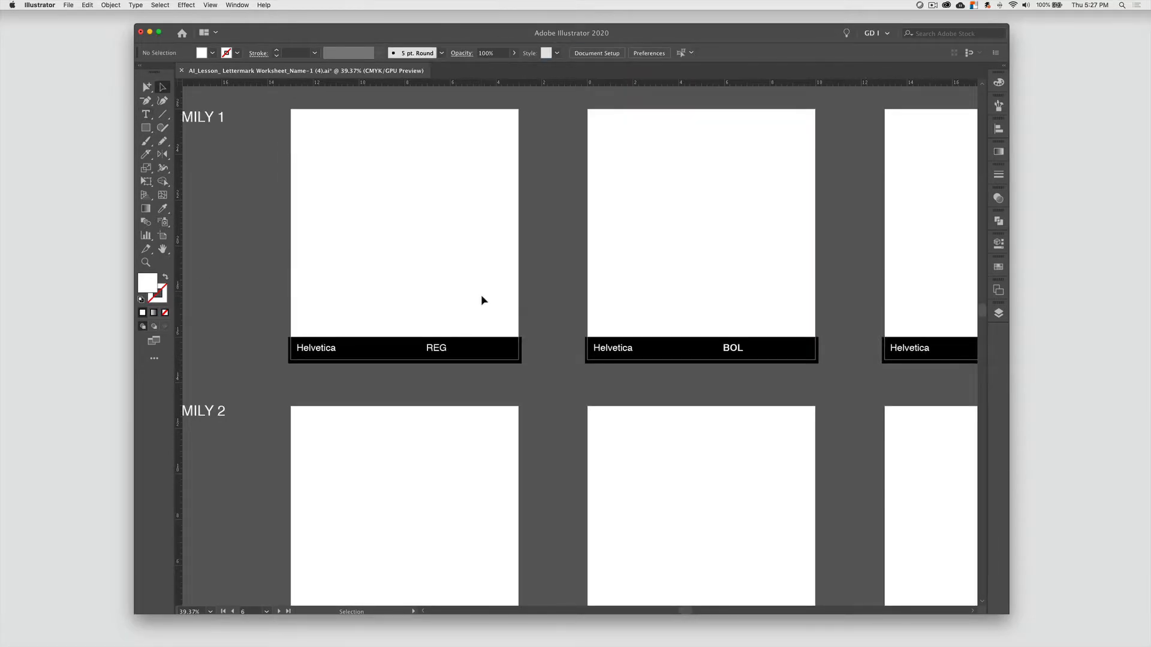
Add a 72 pt text box near the upper-left corner of the Helvetica REG artboard and enter KL
left_click(145, 113)
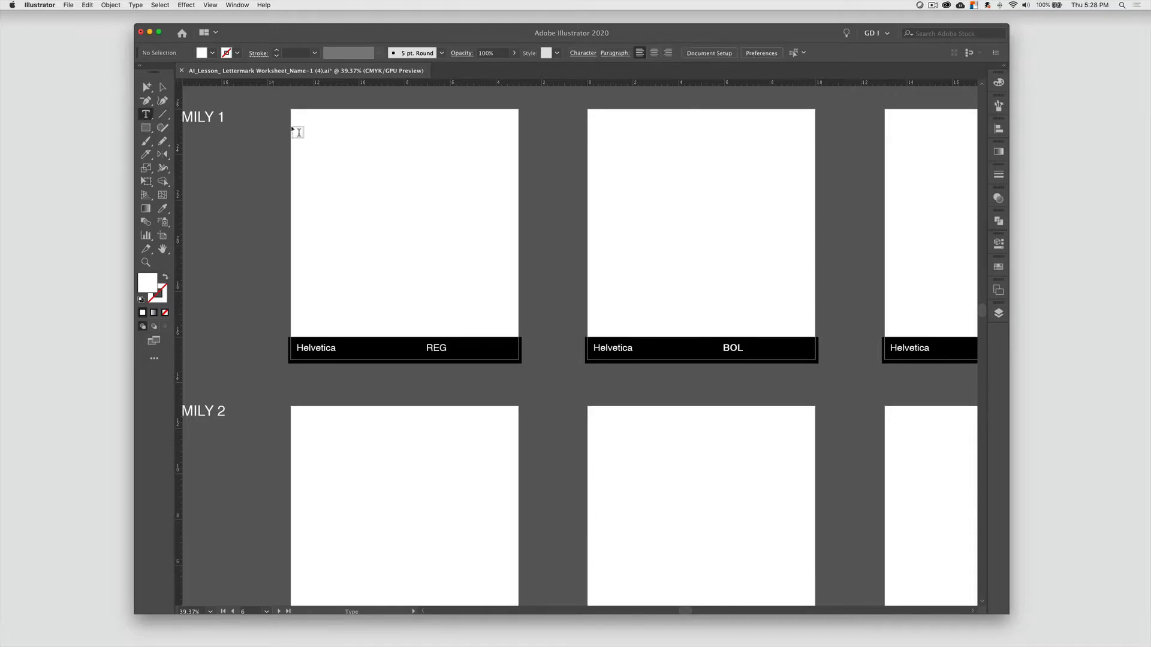
left_click_drag(306, 133, 327, 147)
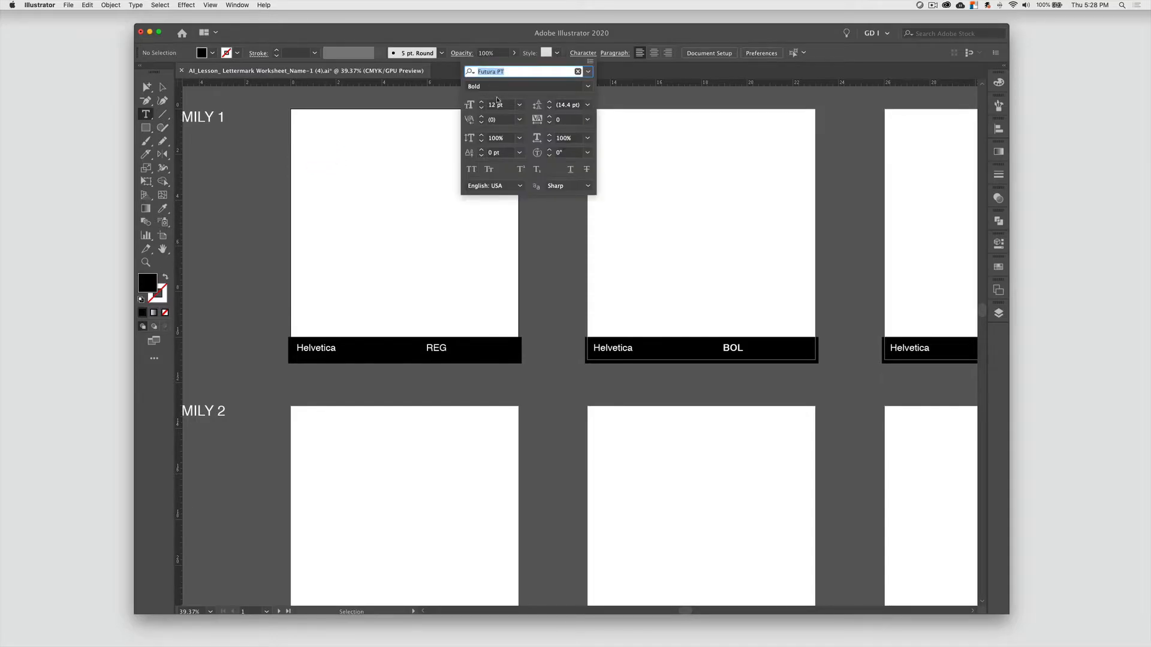
left_click(520, 107)
left_click(537, 308)
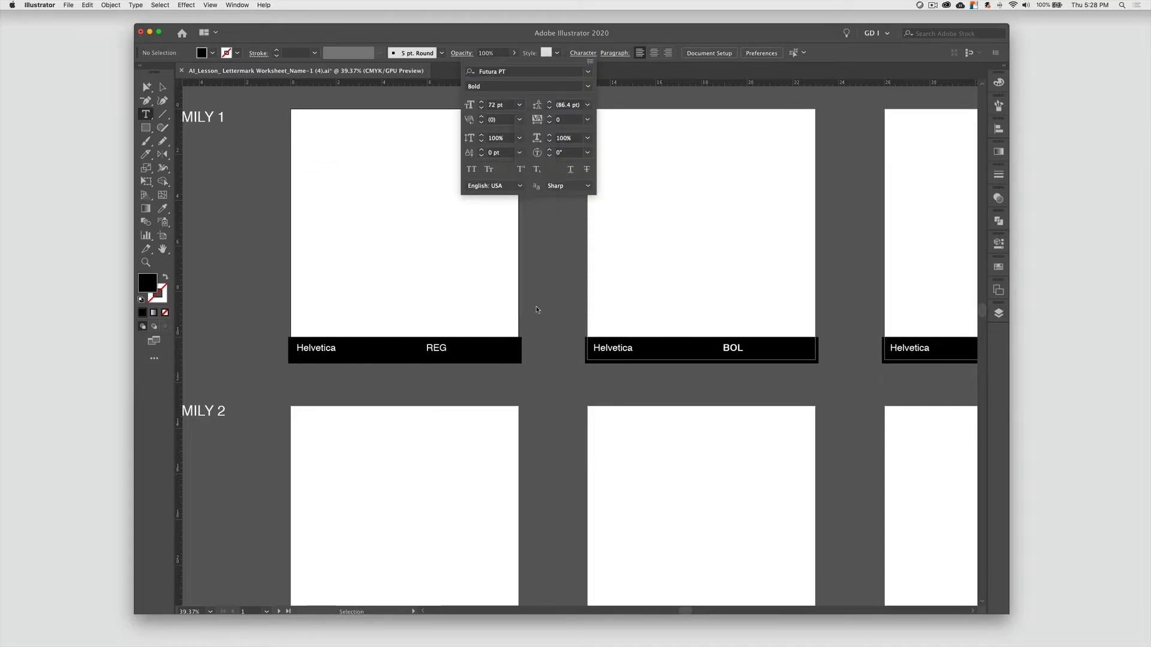
left_click(390, 189)
left_click_drag(318, 147, 352, 178)
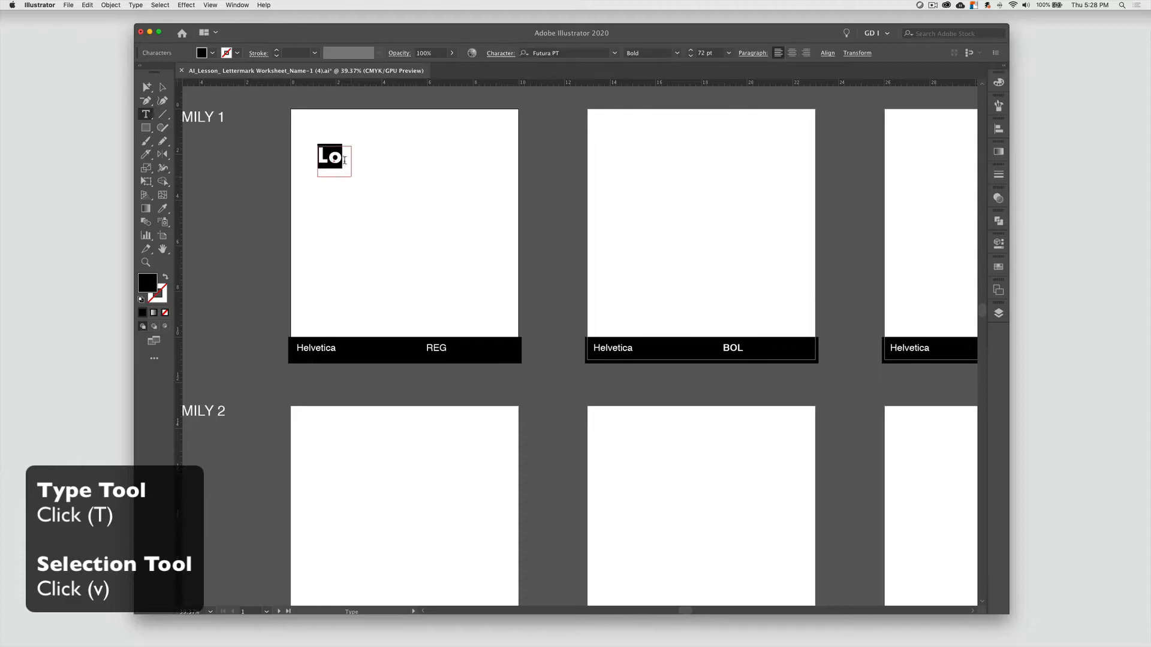
type("KL")
key("super+a")
Set the KL text to Helvetica Regular and enlarge its text box to fit the letters
left_click(615, 55)
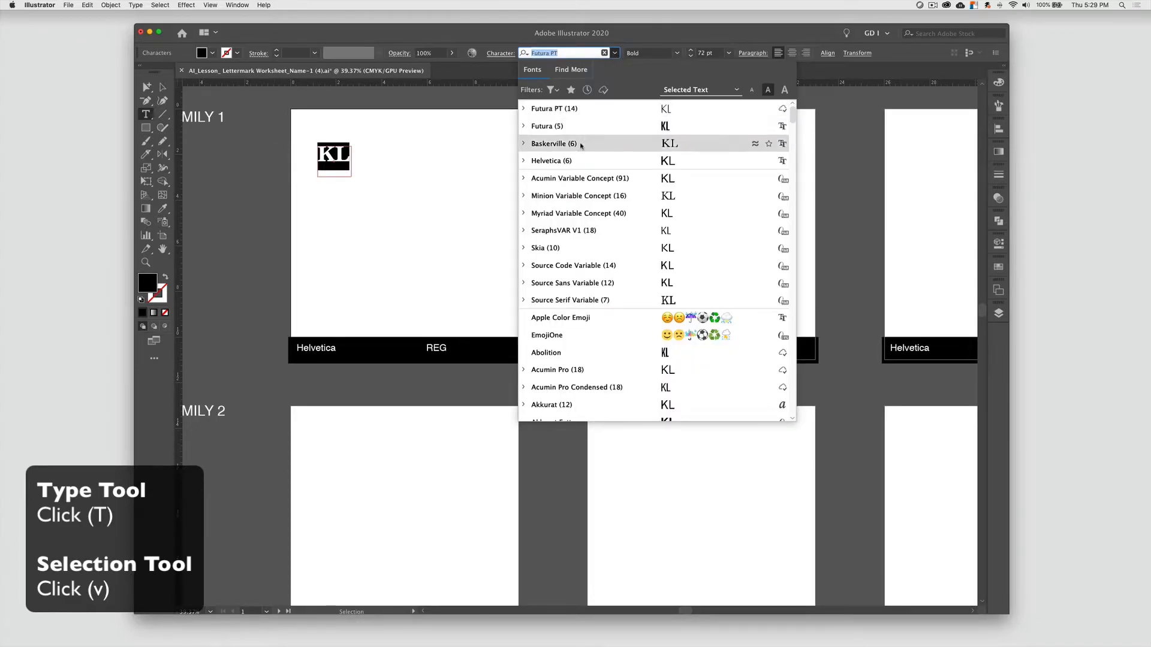
left_click(672, 167)
left_click(677, 54)
left_click(660, 90)
left_click(162, 88)
left_click_drag(352, 177, 370, 193)
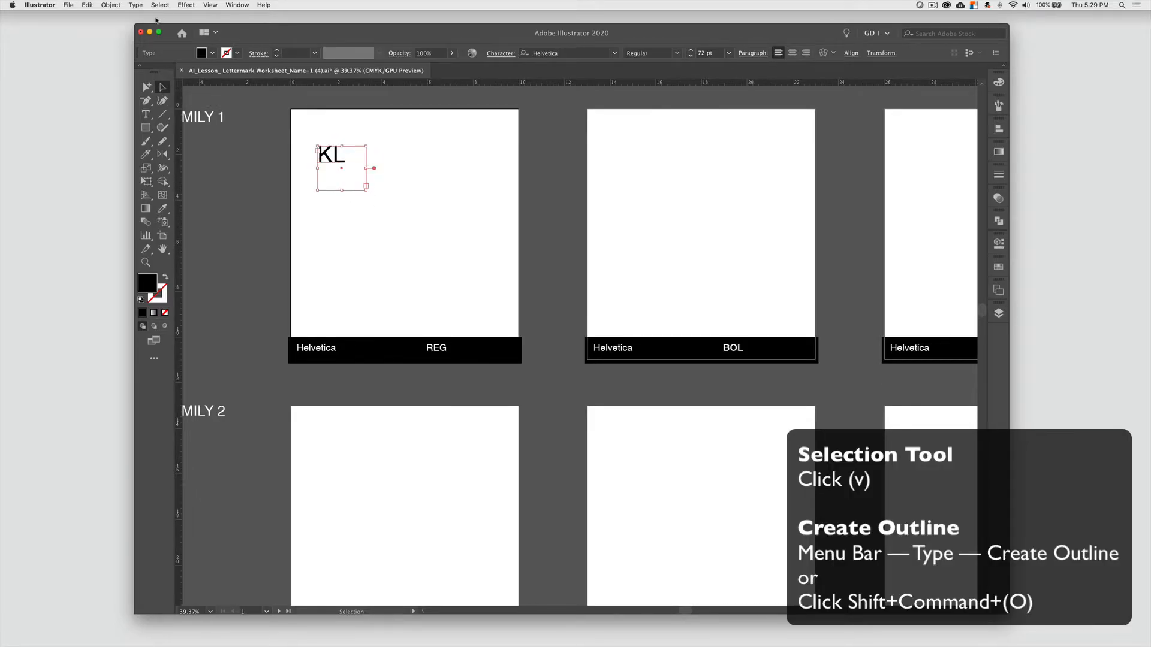
Convert the KL text to outlines and scale it up proportionally to span most of the artboard's width
left_click(135, 4)
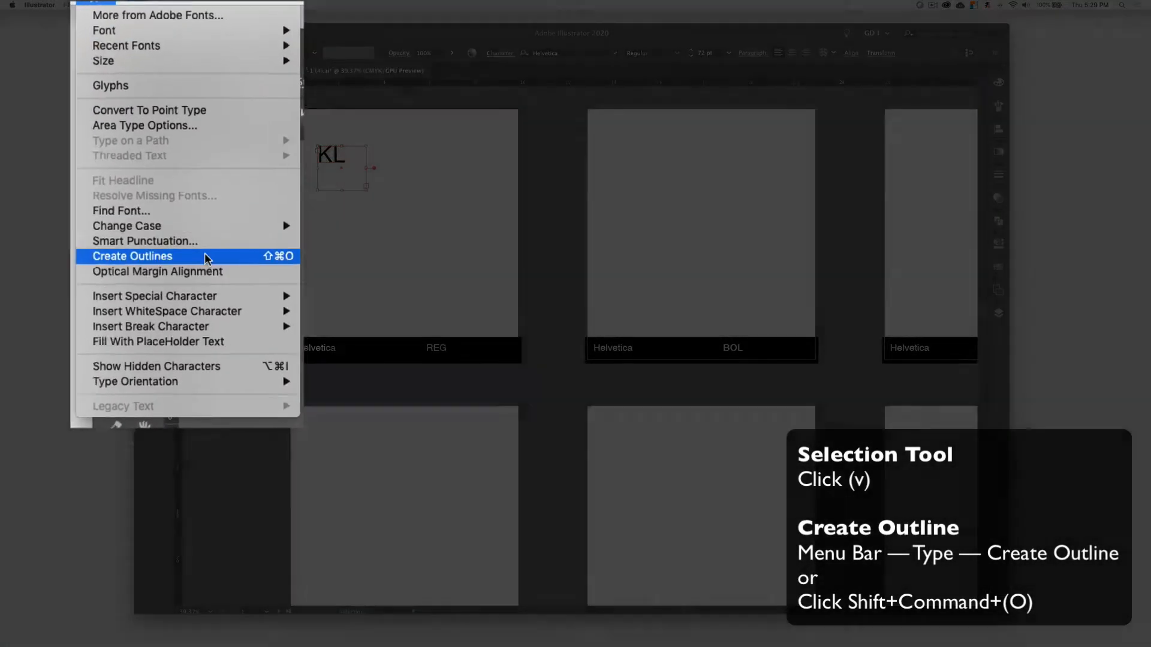
left_click(180, 217)
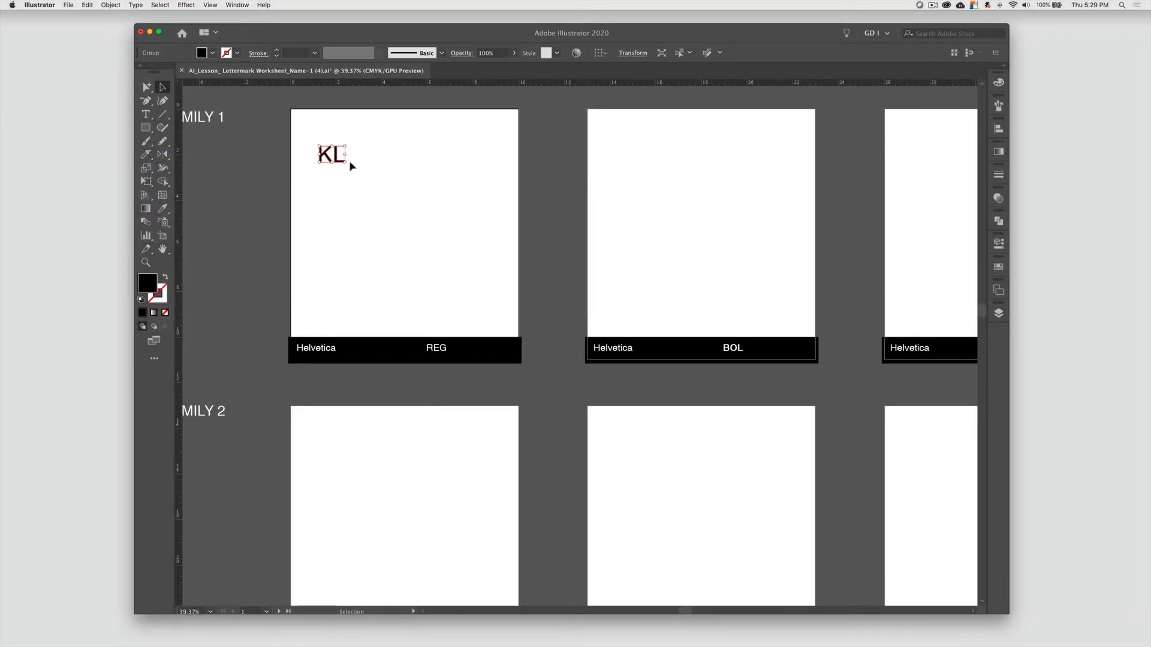
left_click_drag(346, 163, 483, 250)
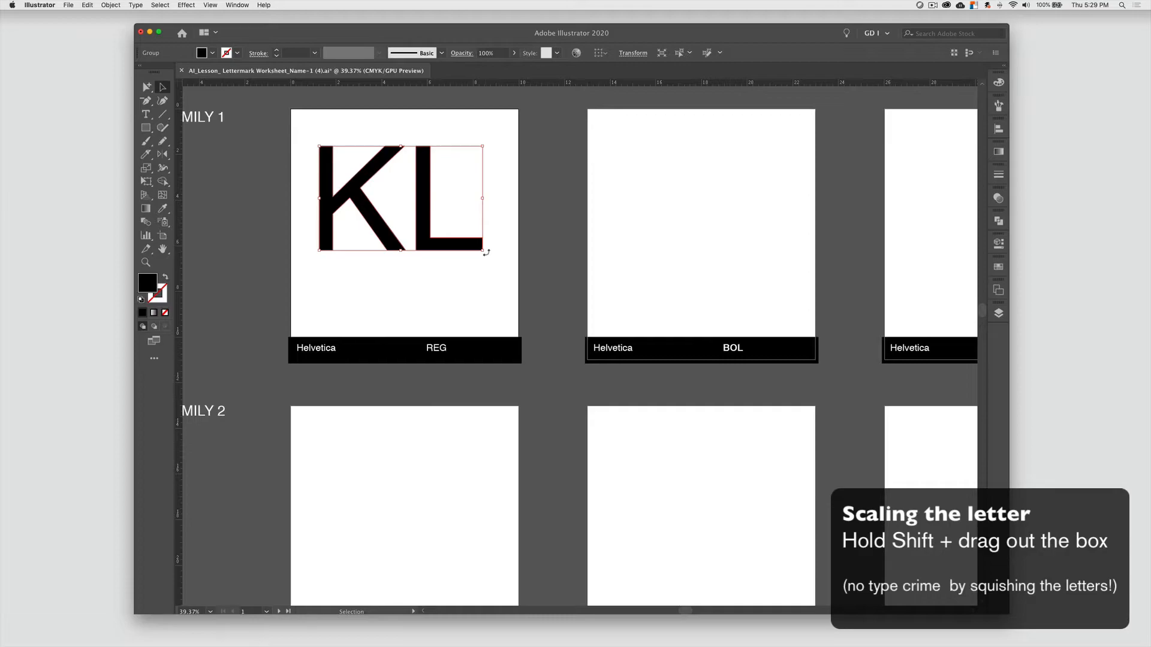
left_click_drag(484, 251, 426, 238)
key("super+z")
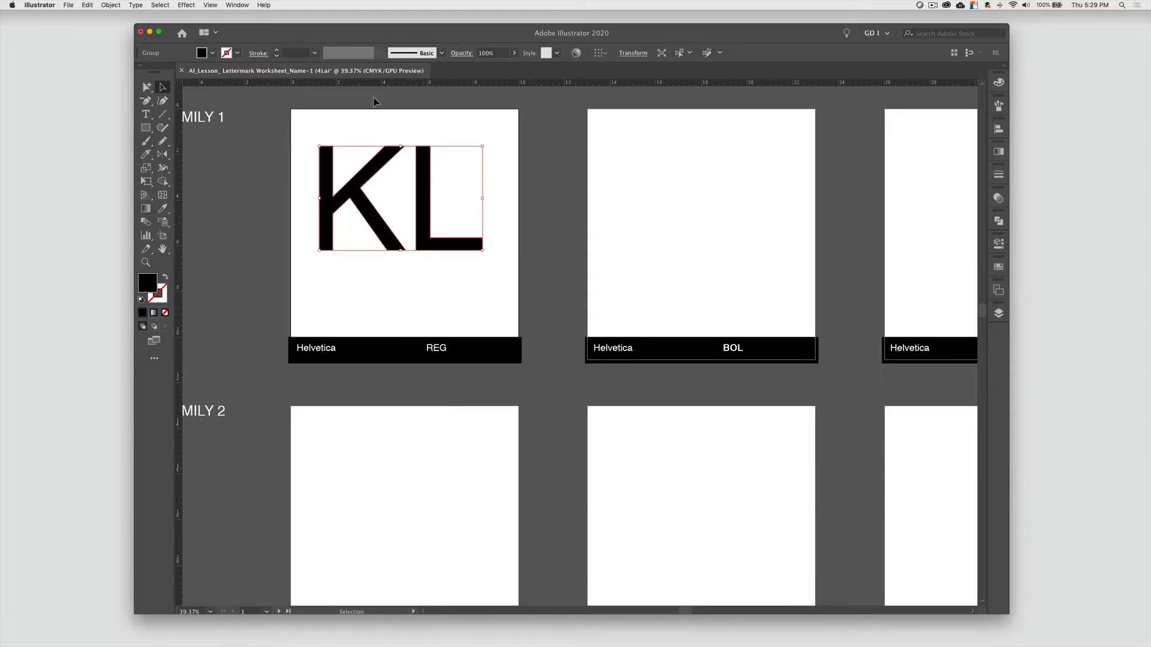
Ungroup the outlined KL letters and move them apart, shifting the L to the right and the K to the left
left_click(111, 5)
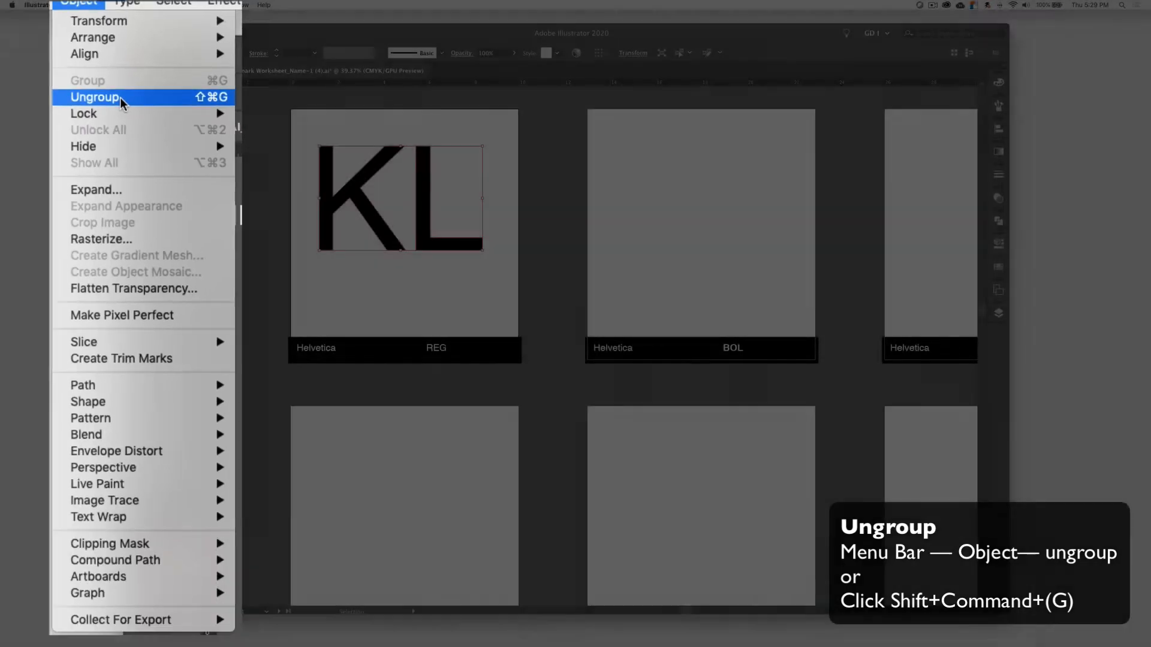
left_click(119, 97)
left_click(259, 115)
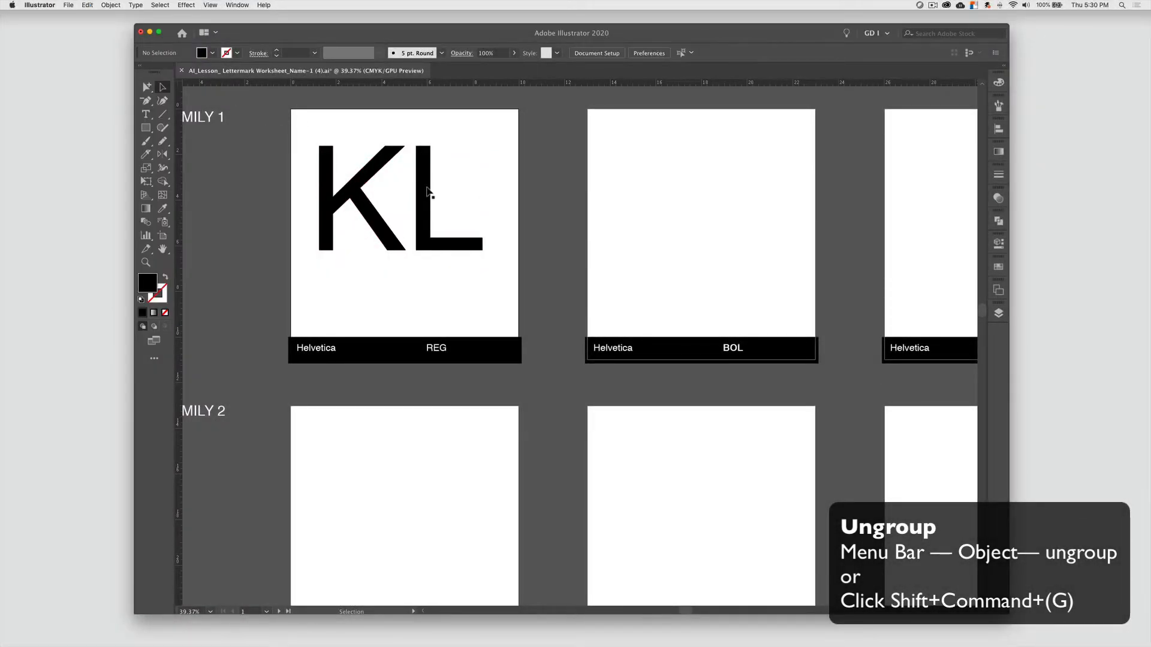
left_click_drag(424, 192, 450, 193)
left_click_drag(353, 198, 339, 198)
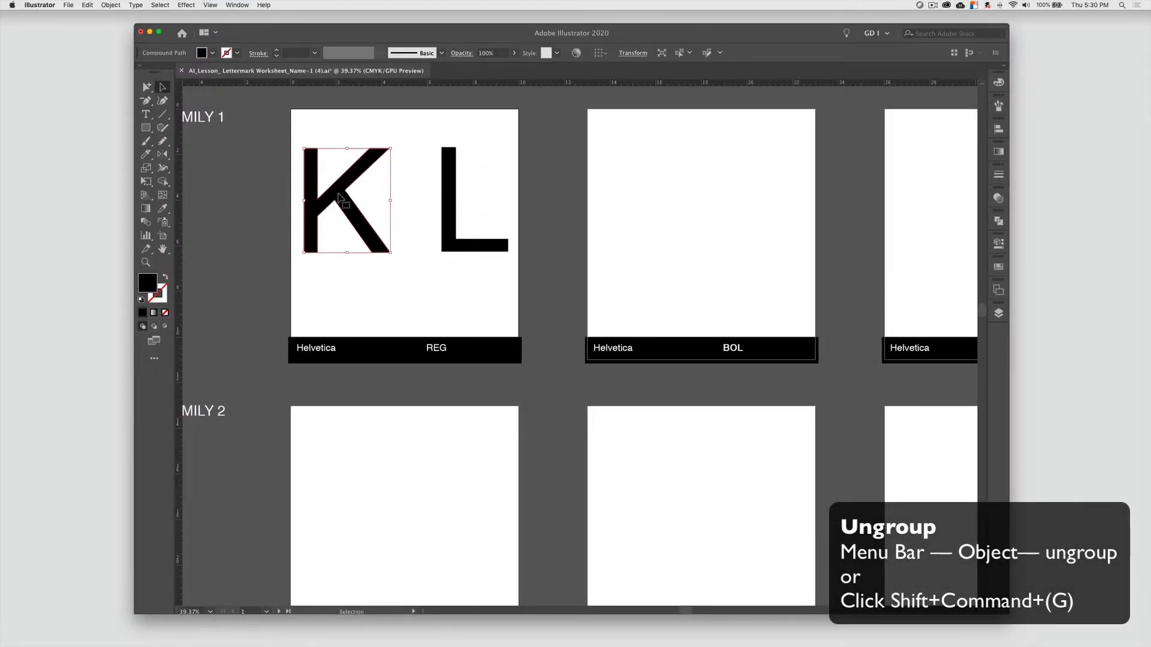
Set the Type tool's font style to Helvetica Bold for new text on the Helvetica BOL artboard
scroll(708, 225, "right", 2)
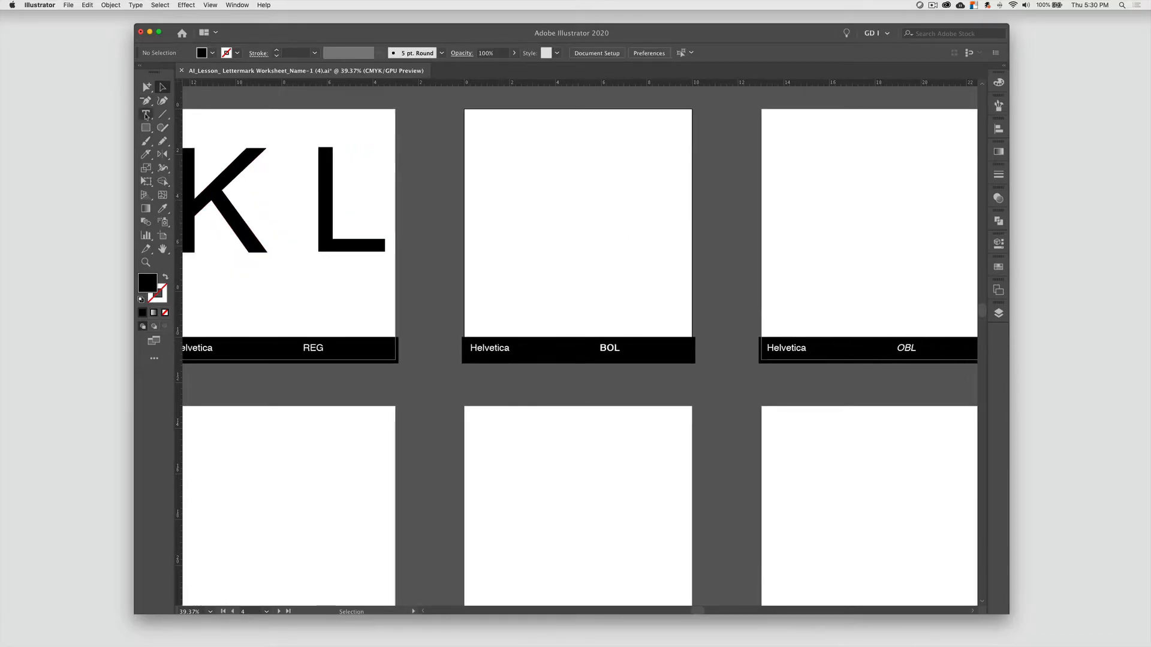
left_click(146, 116)
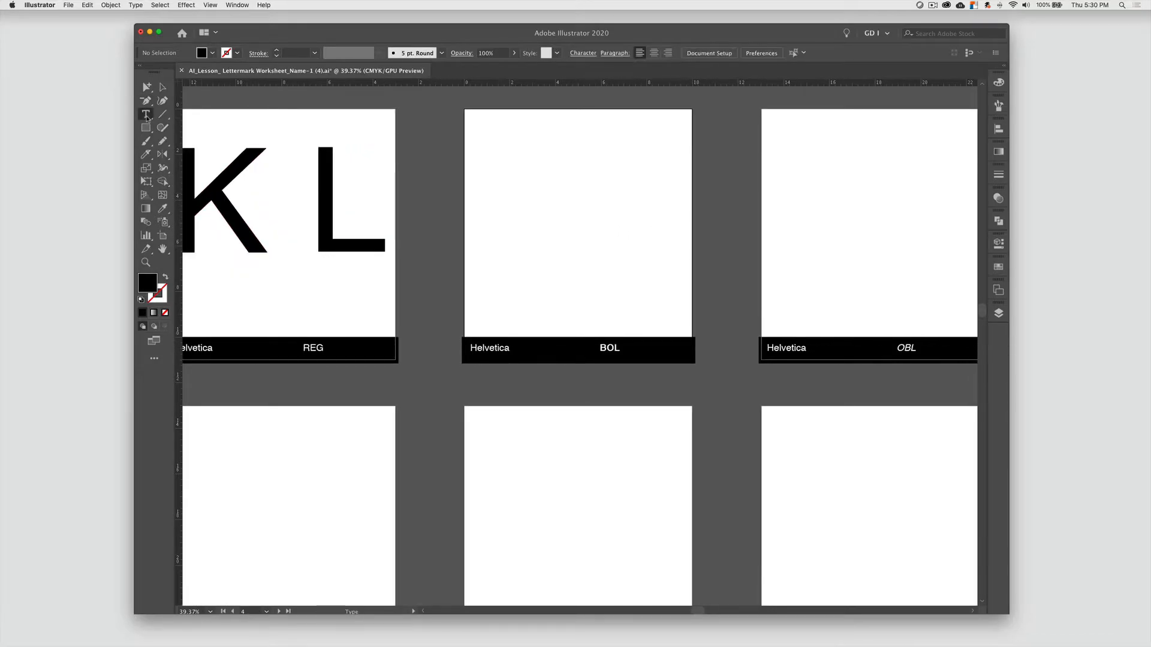
left_click(581, 53)
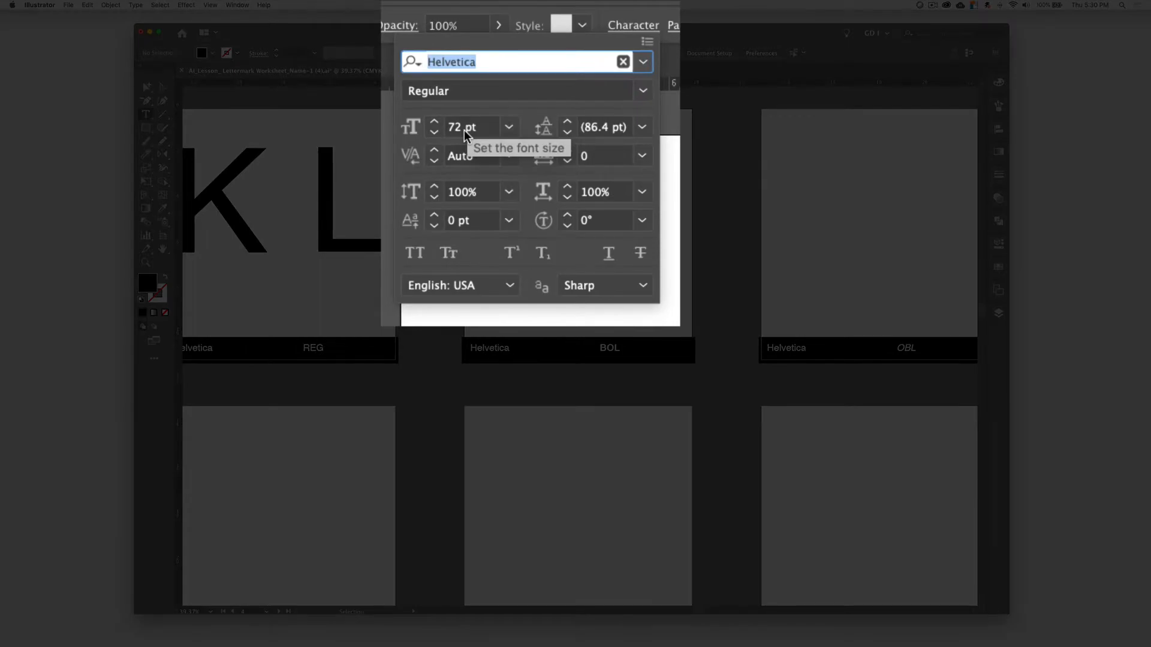
left_click(642, 90)
left_click(514, 214)
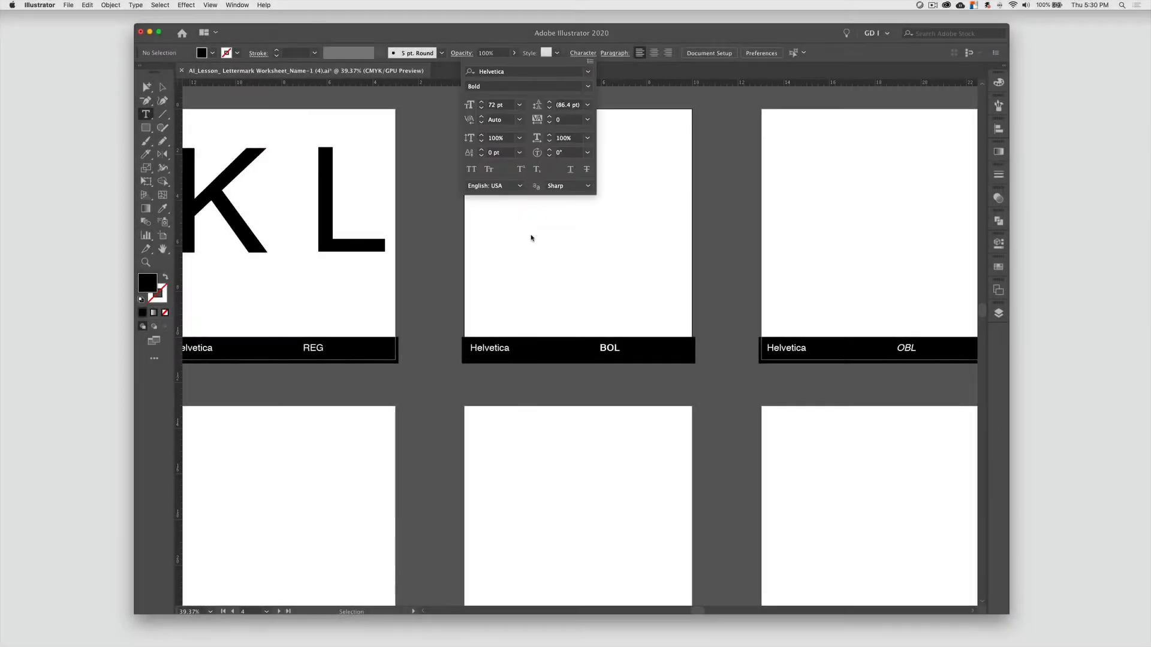
Add a KL text box near the upper left of the Helvetica BOL artboard and convert the text to outlines
left_click(532, 236)
left_click_drag(489, 142, 537, 182)
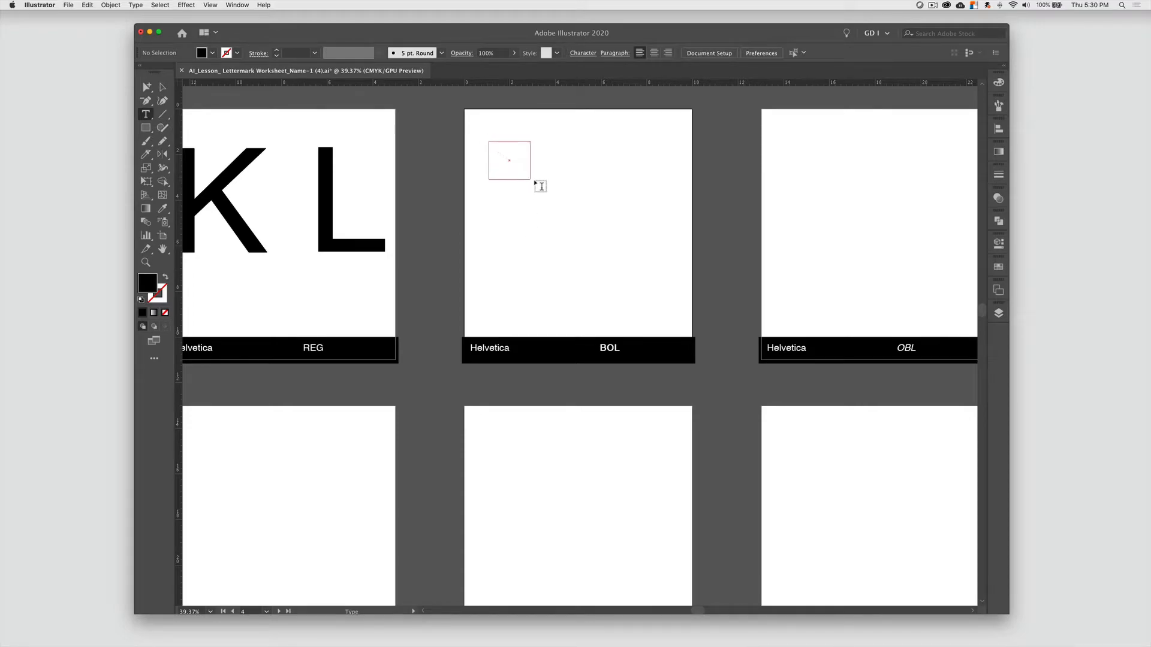
type("KL")
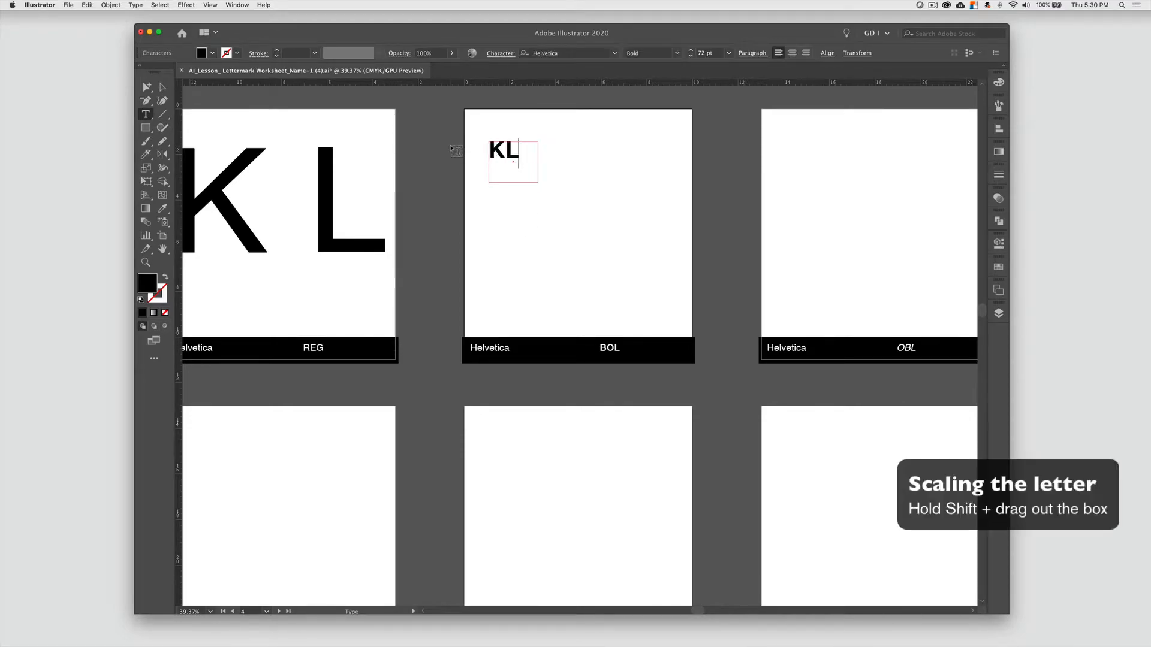
left_click(163, 87)
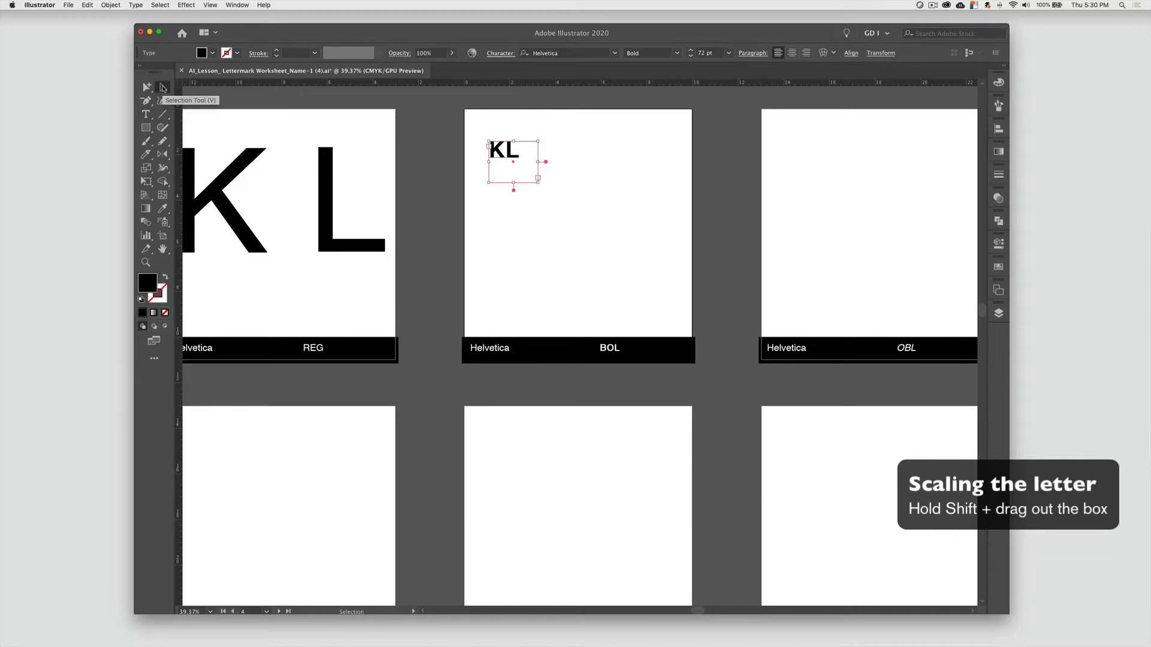
left_click(135, 4)
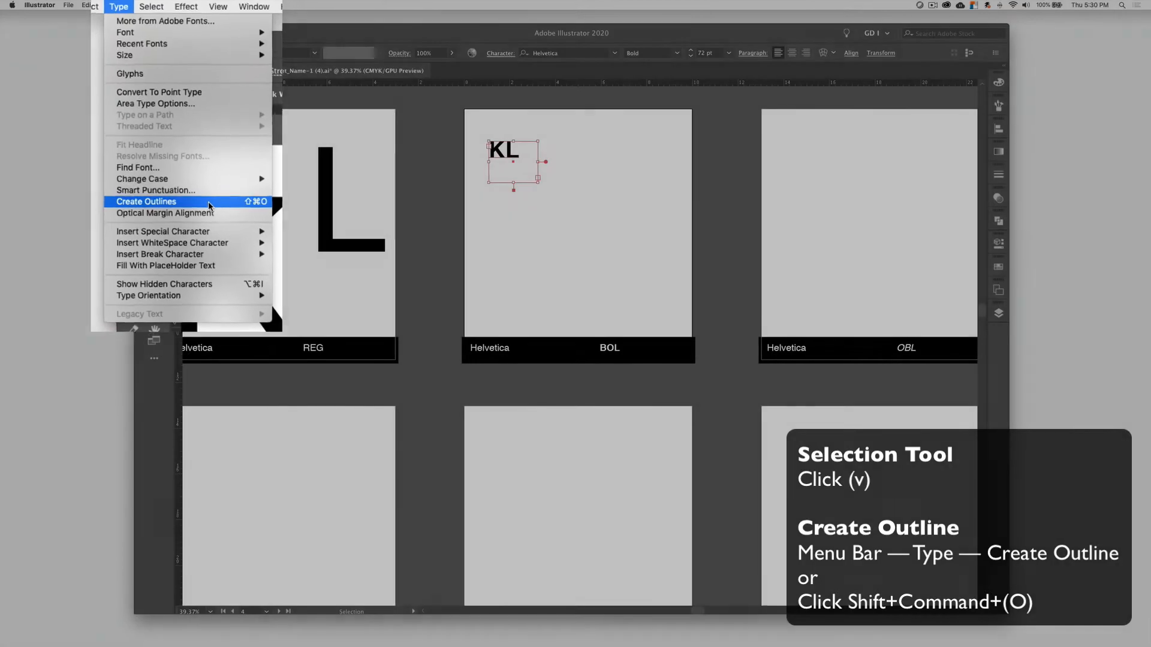
left_click(215, 323)
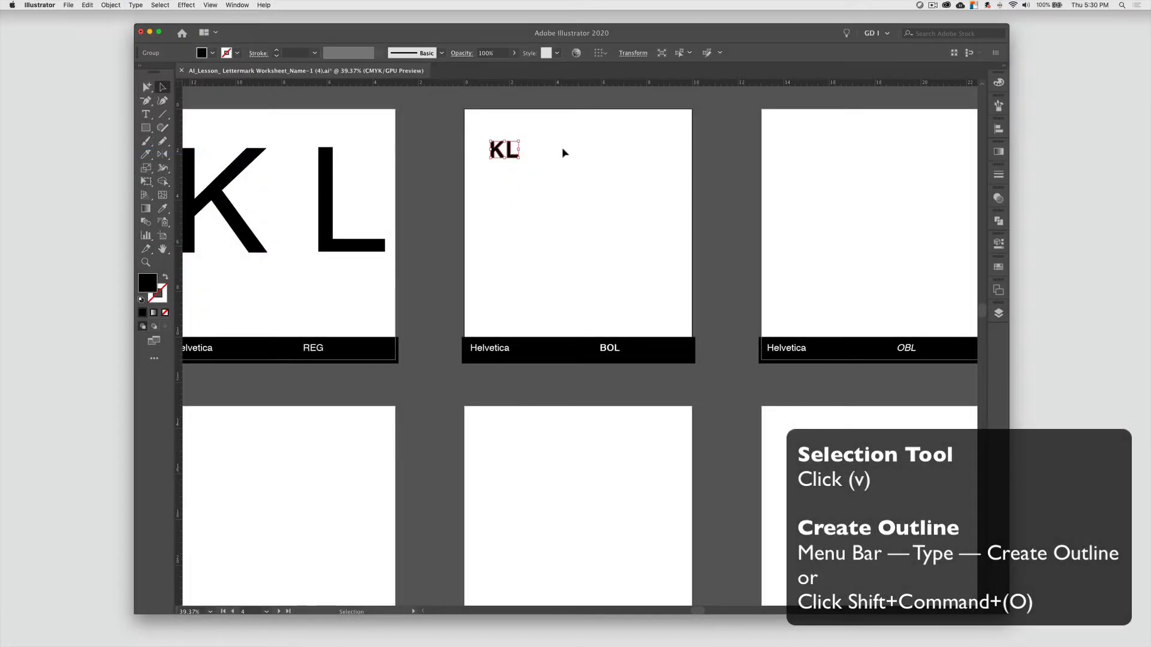
Scale the outlined bold KL up proportionally to about the artboard's width, align it to the left edge, and ungroup the letters
left_click_drag(520, 158, 738, 328)
left_click_drag(660, 287, 635, 285)
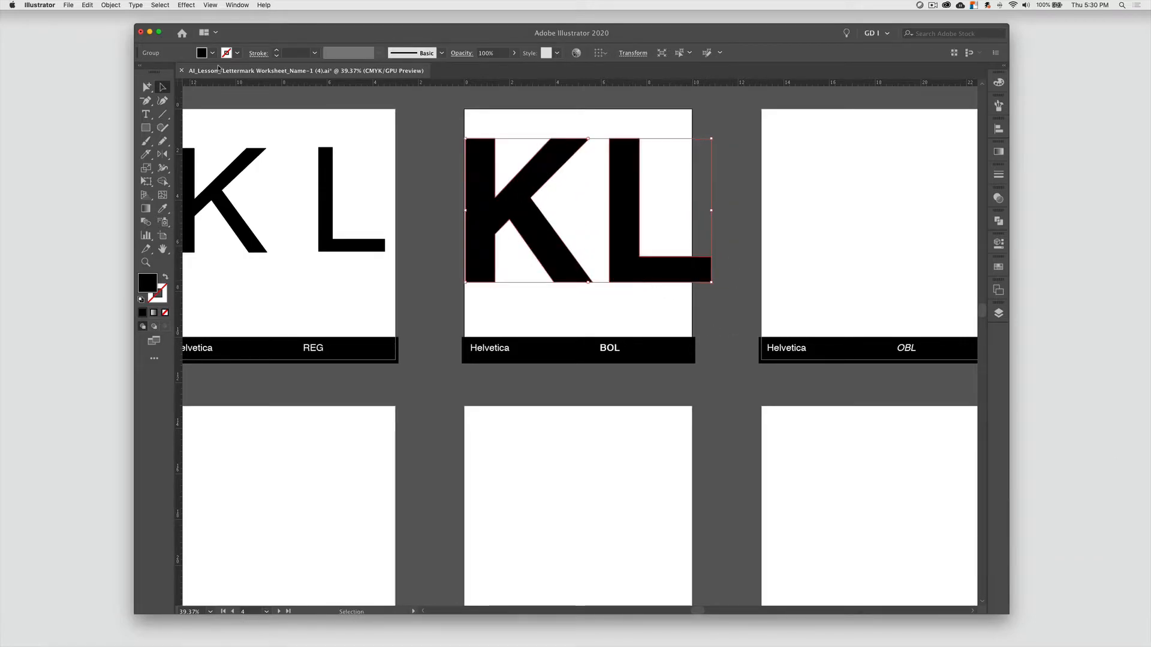
left_click(111, 5)
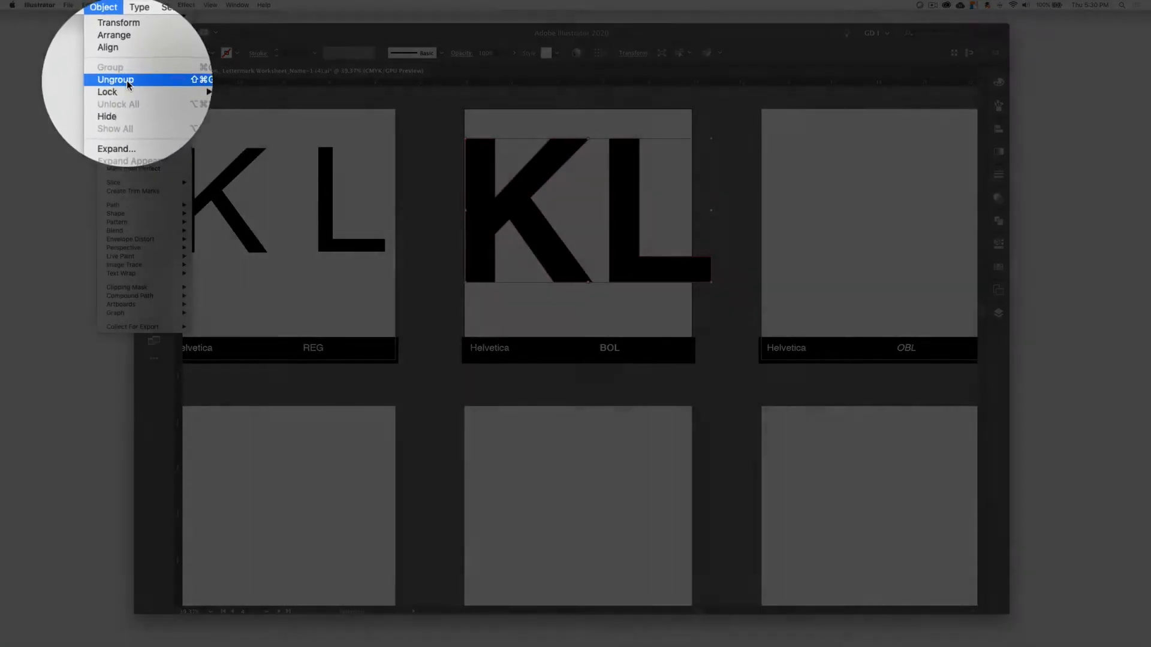
left_click(127, 82)
Create a text box near the upper left of the Helvetica OBL artboard containing KL
scroll(576, 299, "right", 5)
key("t")
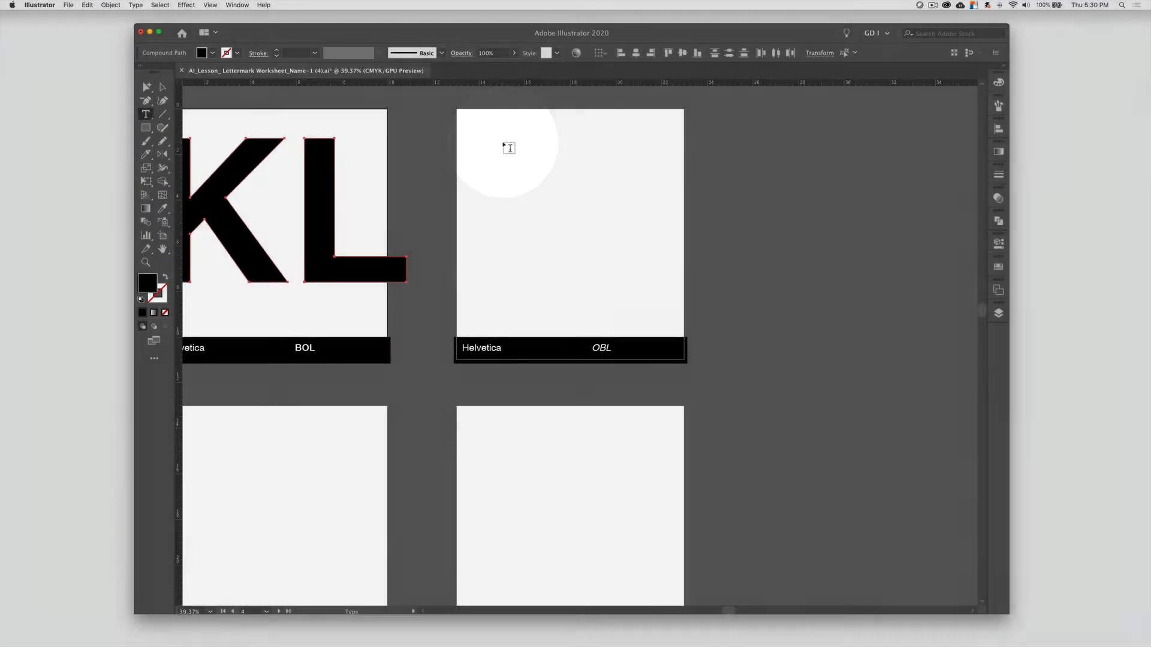
left_click_drag(493, 138, 546, 183)
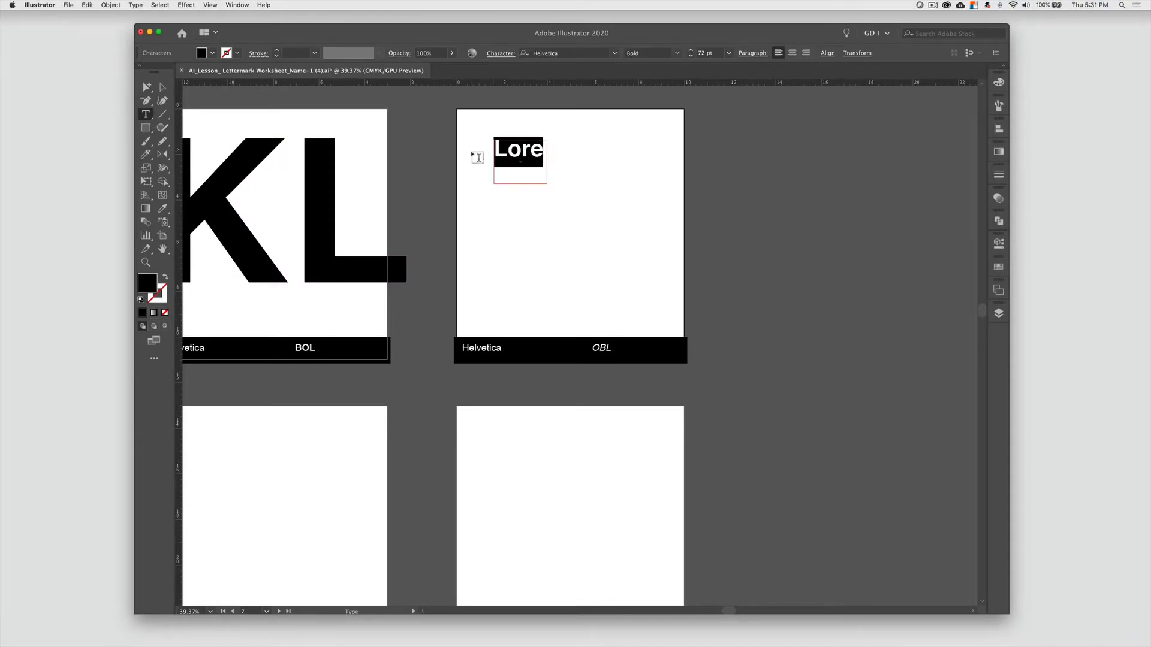
type("KL")
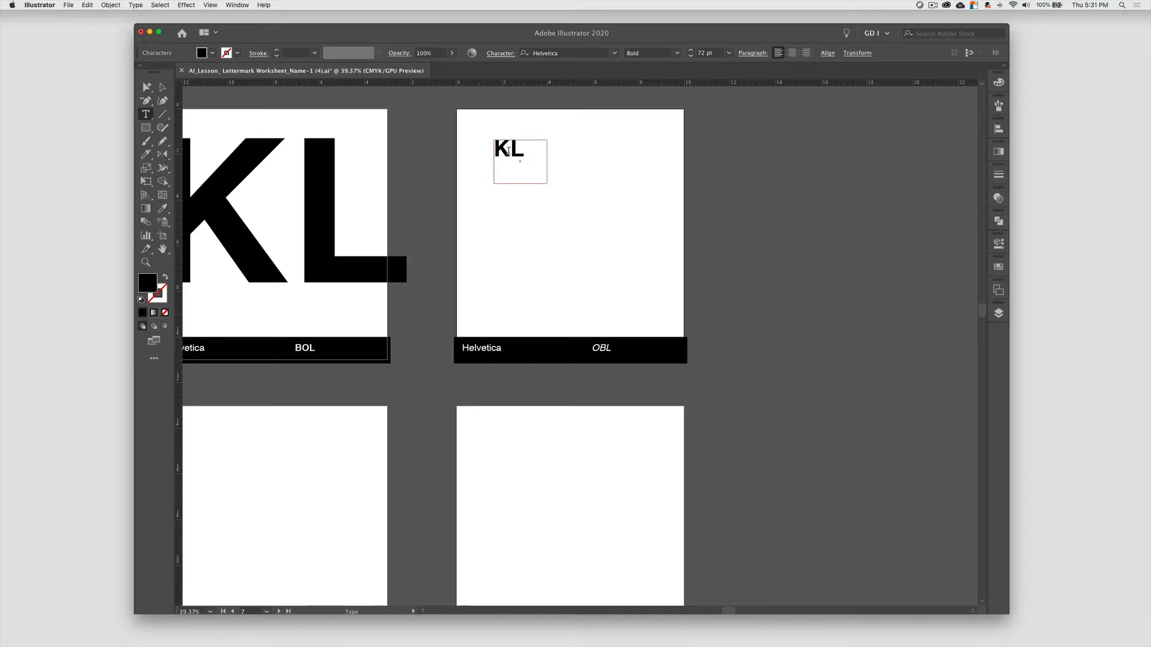
Convert the KL text on the OBL artboard to outlines and ungroup the letters
left_click_drag(530, 153, 445, 139)
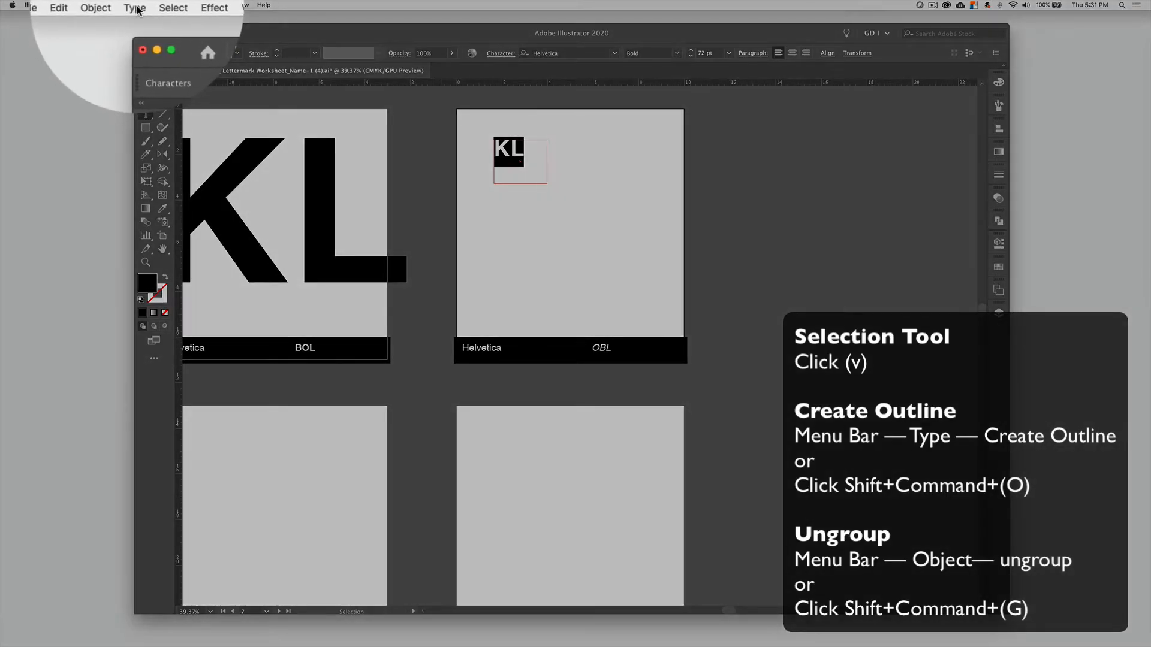
left_click(136, 5)
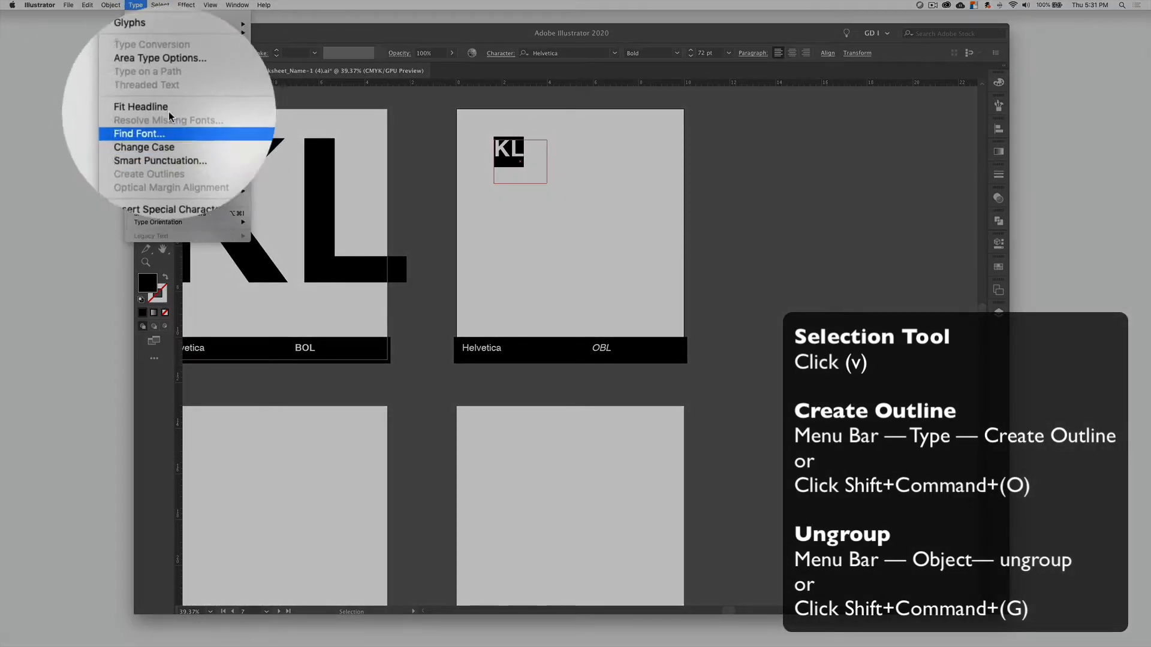
left_click(579, 186)
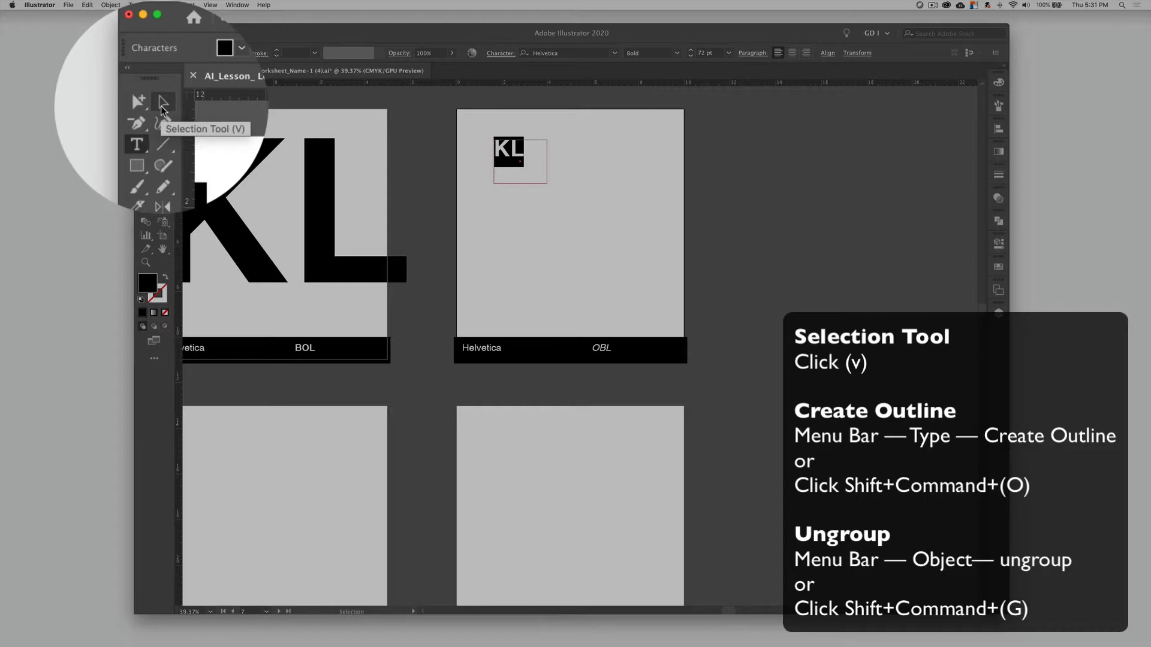
left_click(162, 108)
left_click(135, 5)
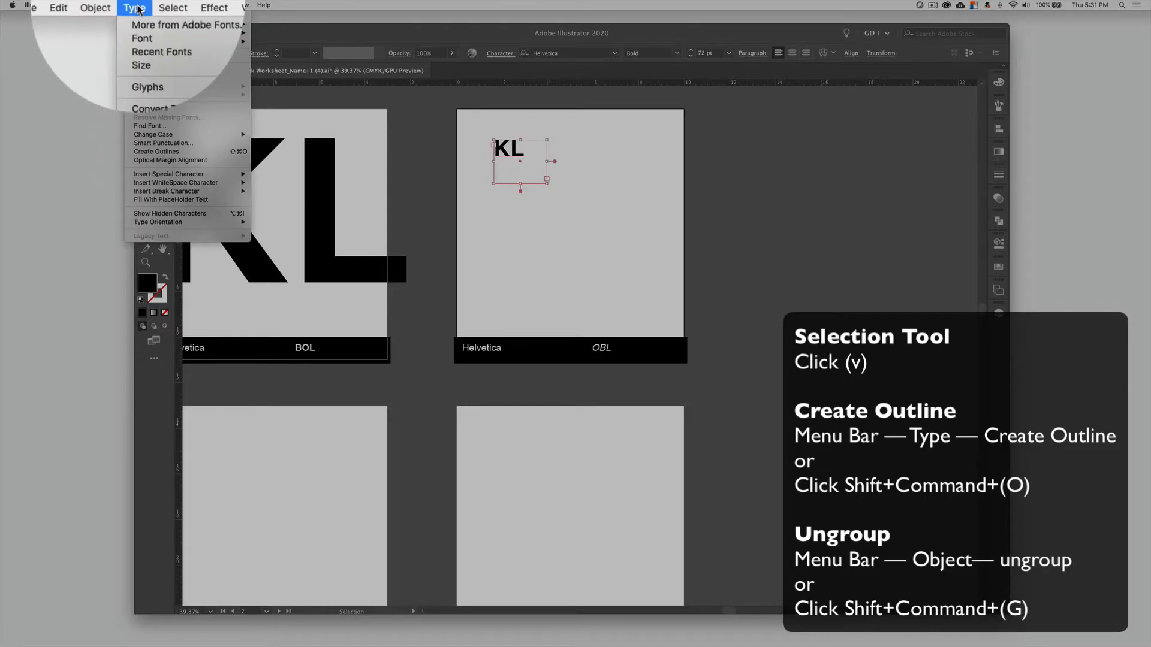
left_click(174, 153)
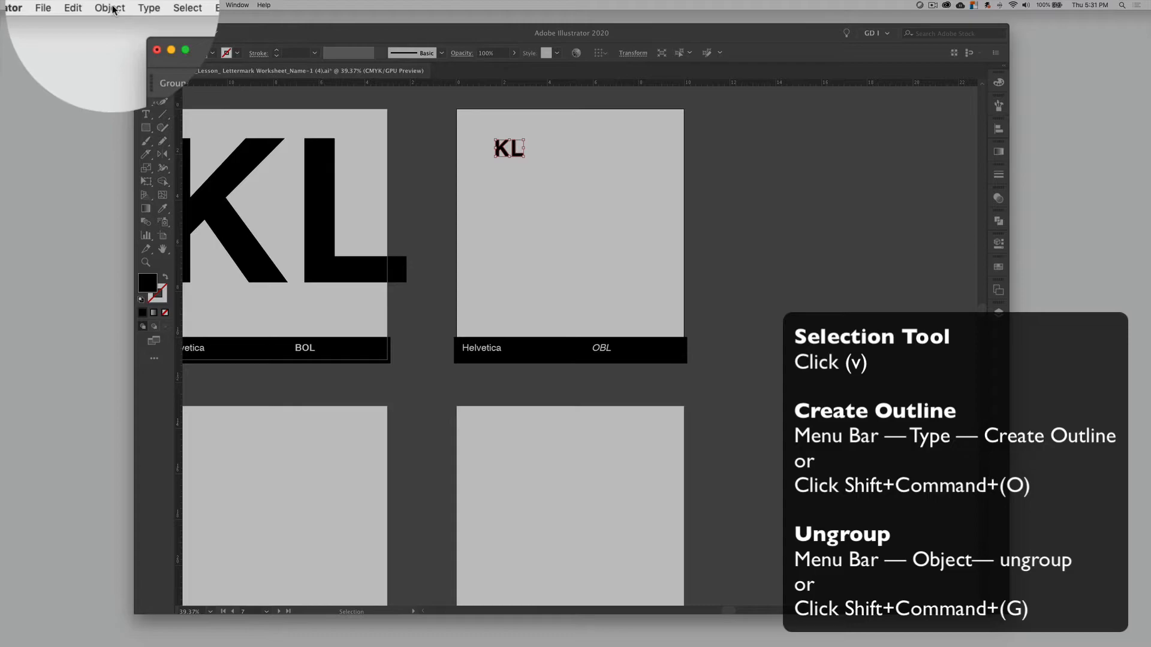
left_click(112, 9)
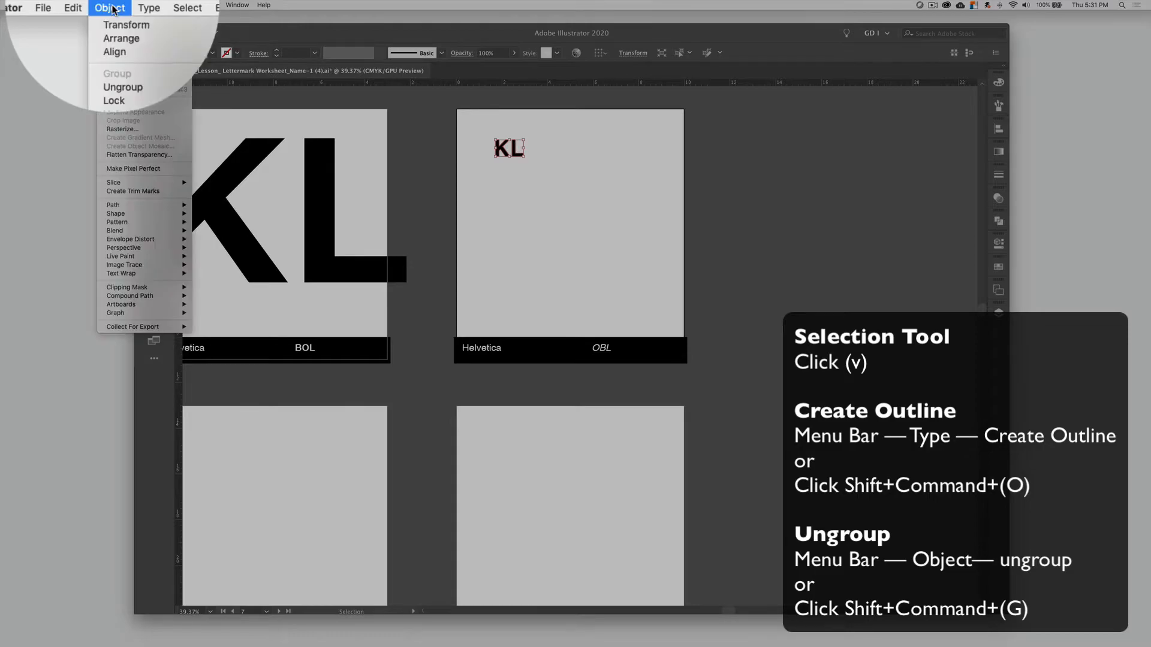
left_click(120, 87)
Select both outlined letters on the OBL artboard and scale them up proportionally to span most of its width
left_click(542, 192)
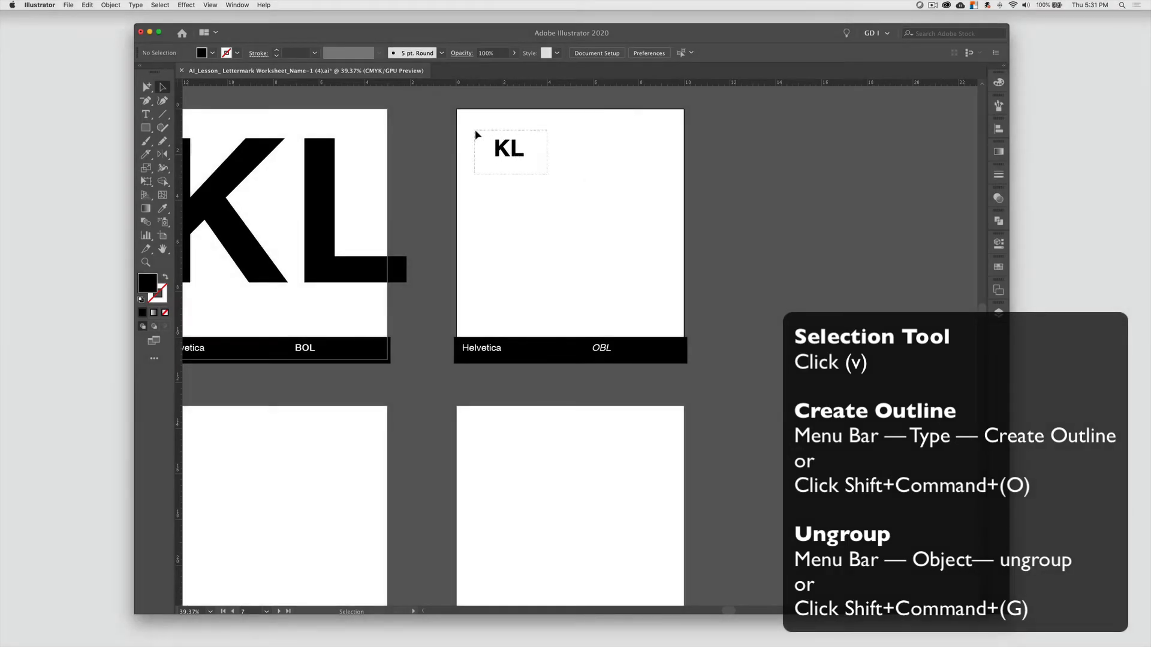
left_click(475, 135)
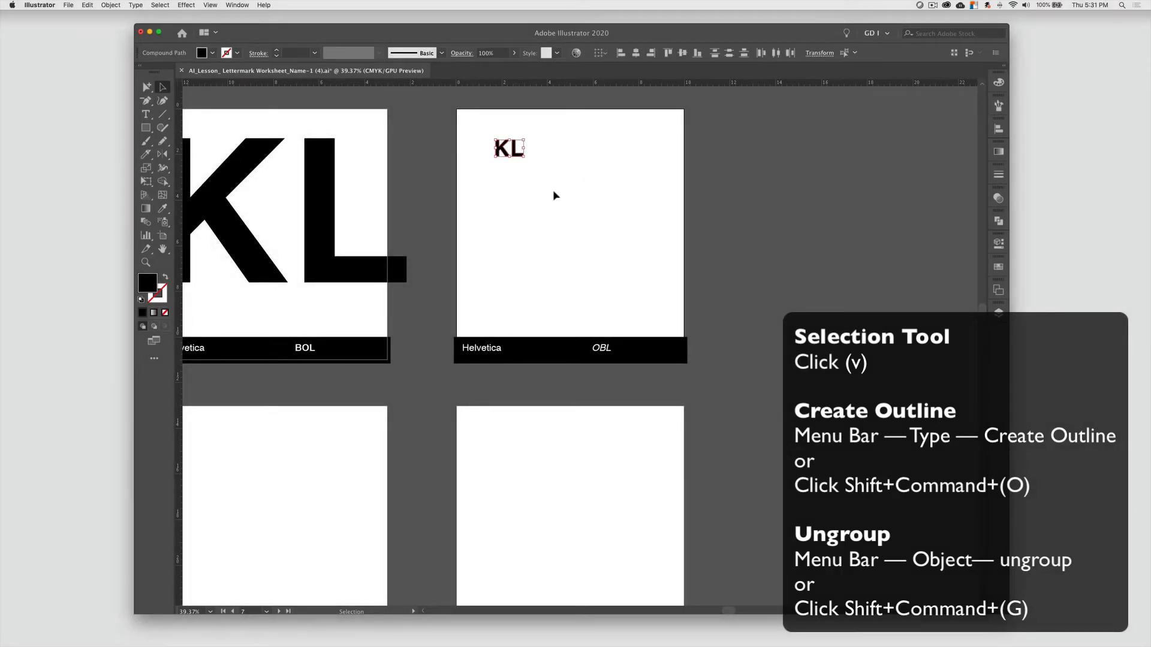
left_click_drag(525, 158, 662, 285)
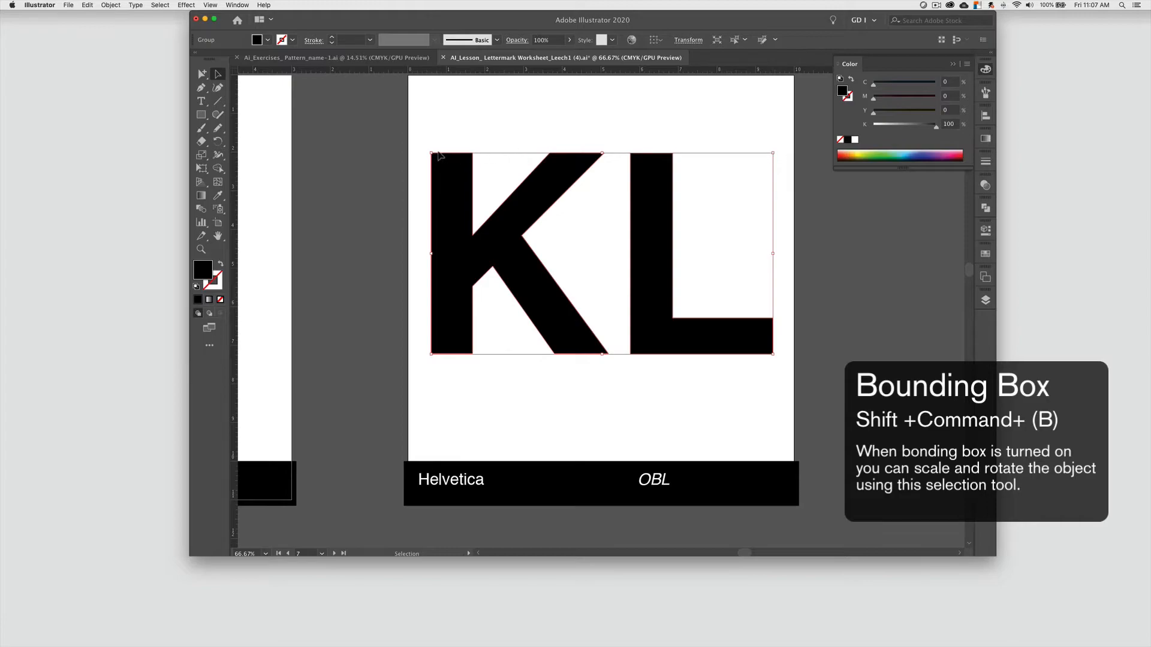
Scale the KL letters down slightly using the bounding box and try rotating them
left_click_drag(774, 355, 753, 343)
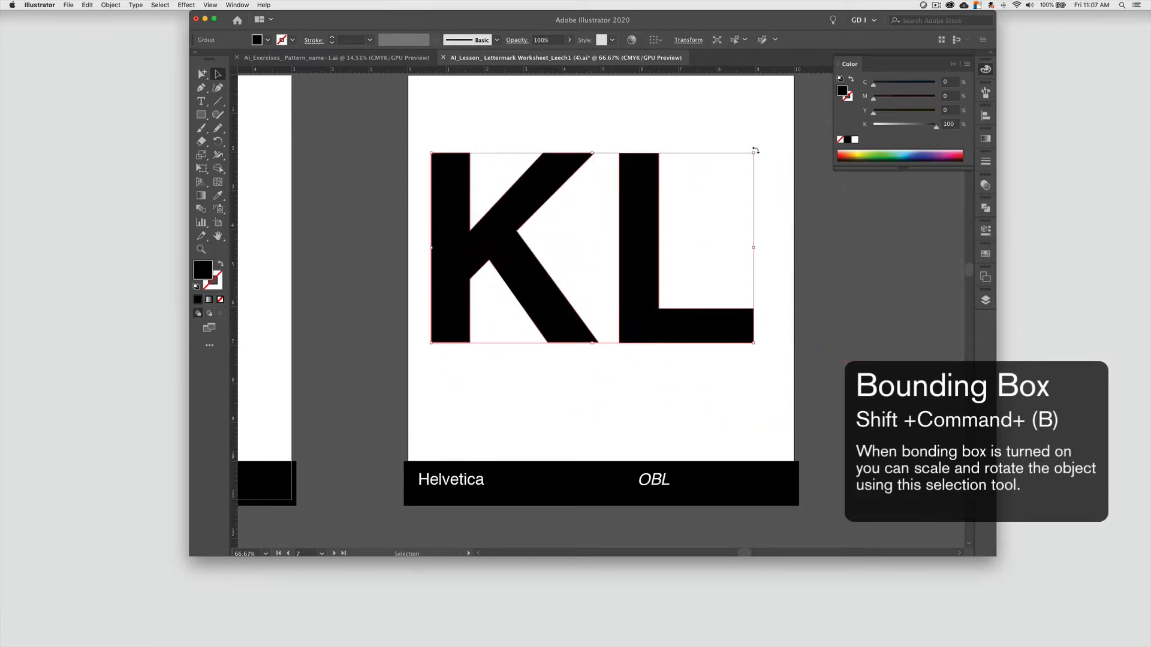
left_click_drag(755, 150, 771, 336)
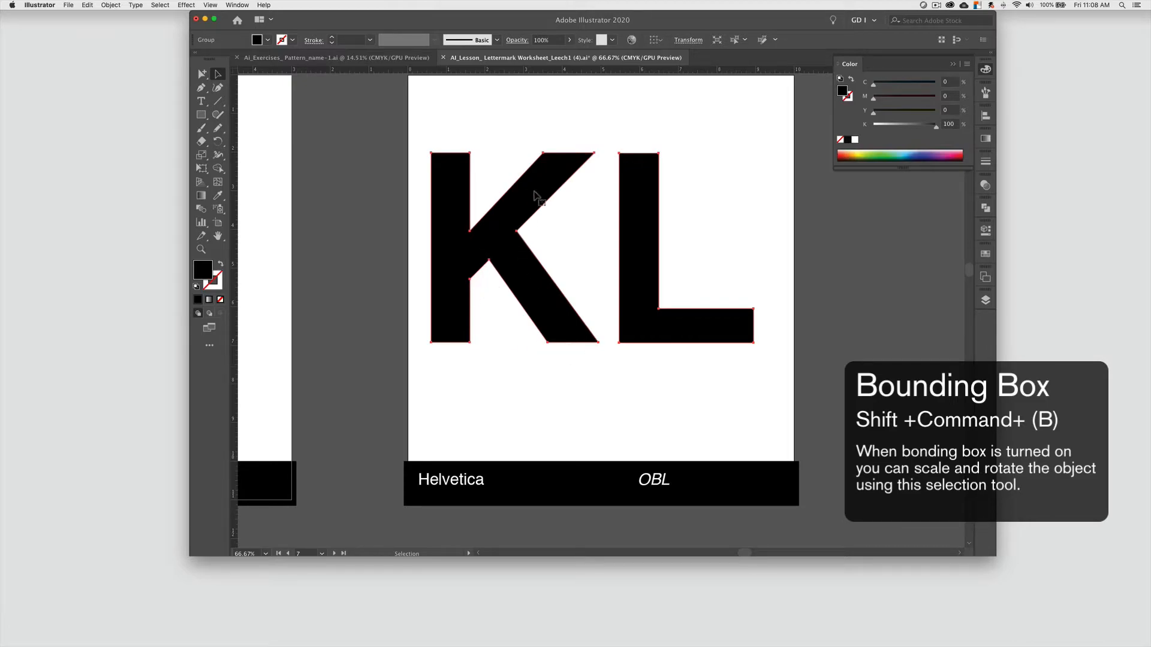
Shift the KL letters slightly down and to the right, show the bounding box, and deselect them
mouse_move(653, 170)
left_mouse_down()
mouse_move(727, 272)
mouse_move(567, 149)
mouse_move(714, 188)
mouse_move(661, 176)
left_mouse_up()
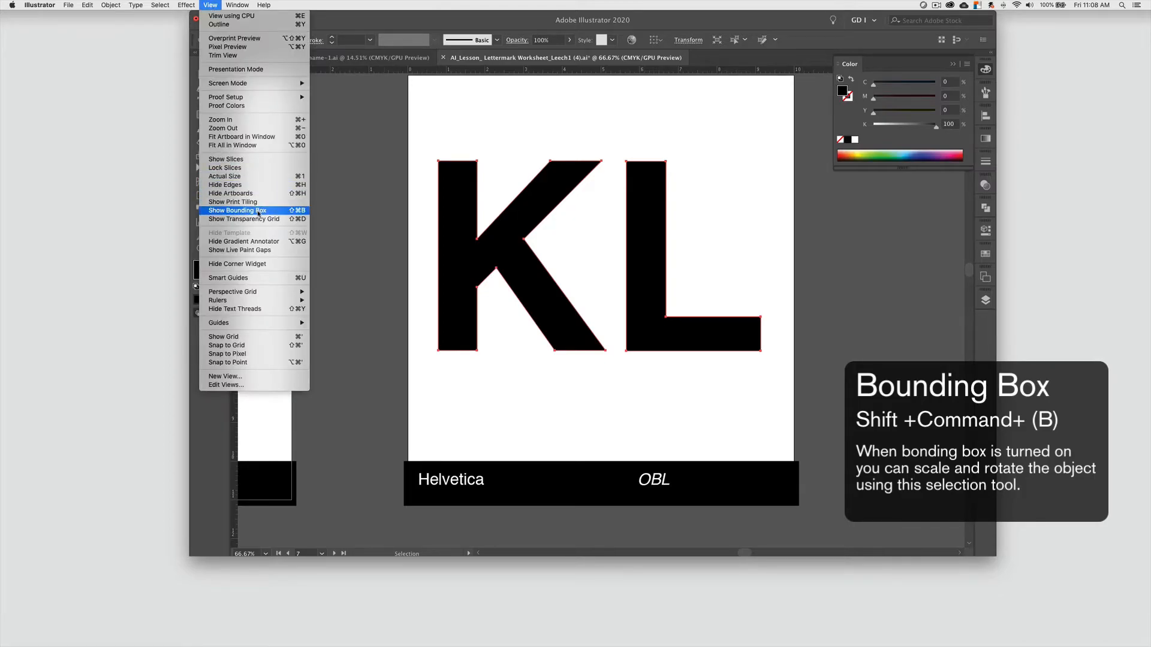
left_click(258, 211)
left_click(367, 172)
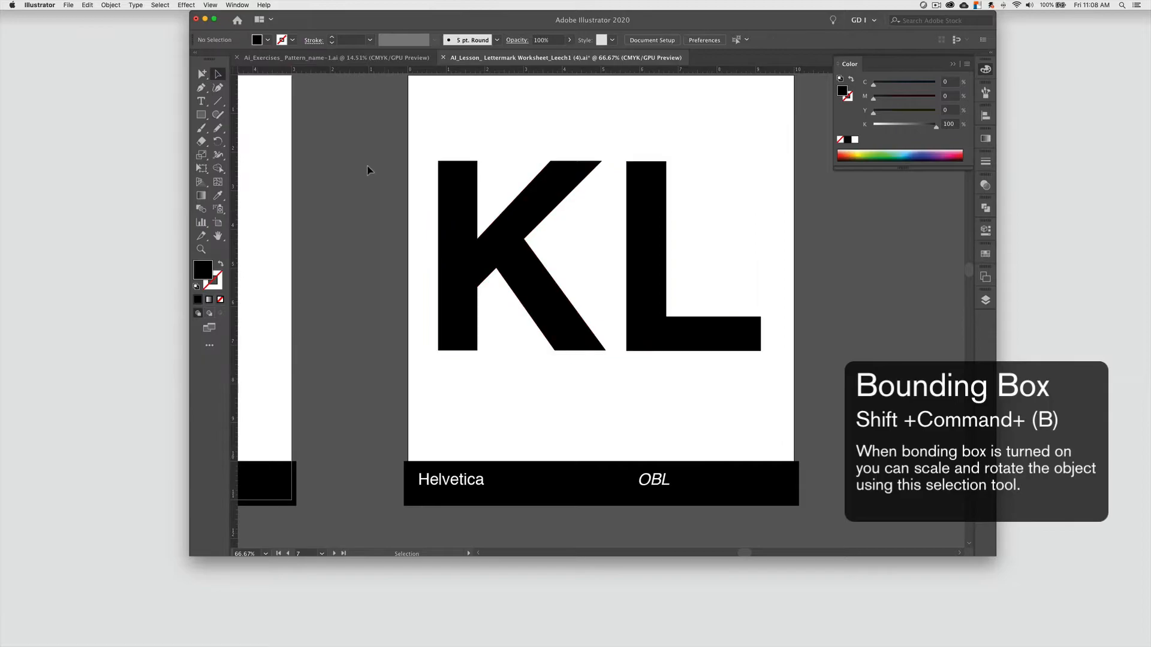
Place a vertical guide along the K's left edge and a horizontal guide along the top of the KL letters
left_click(211, 5)
left_click(403, 103)
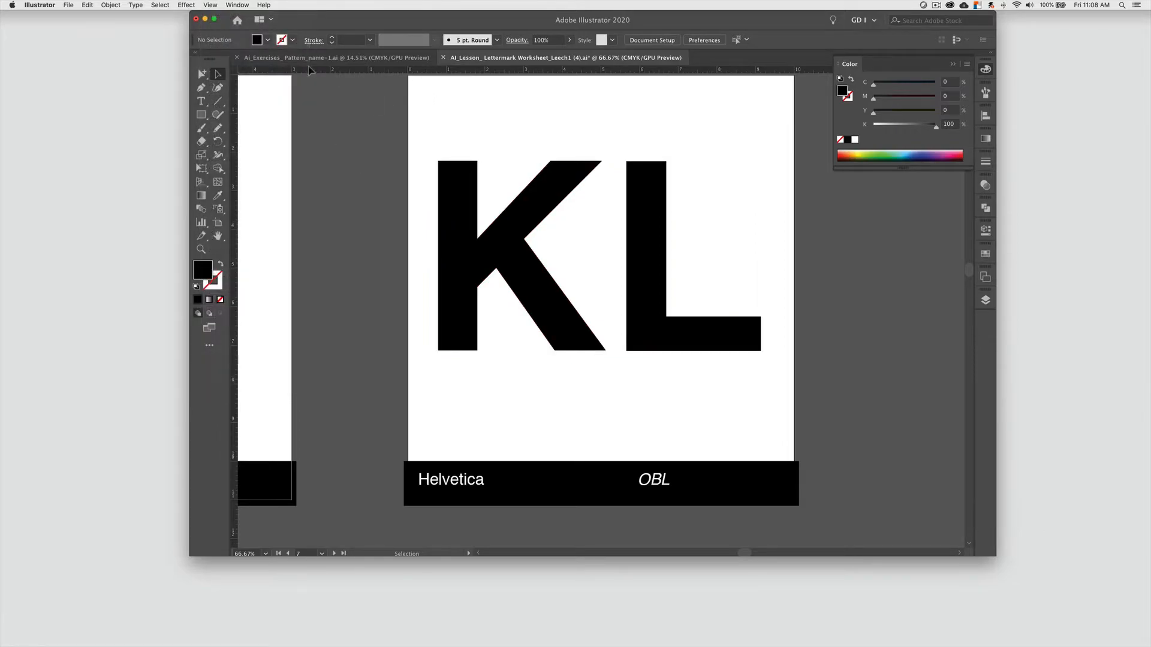
left_click(953, 64)
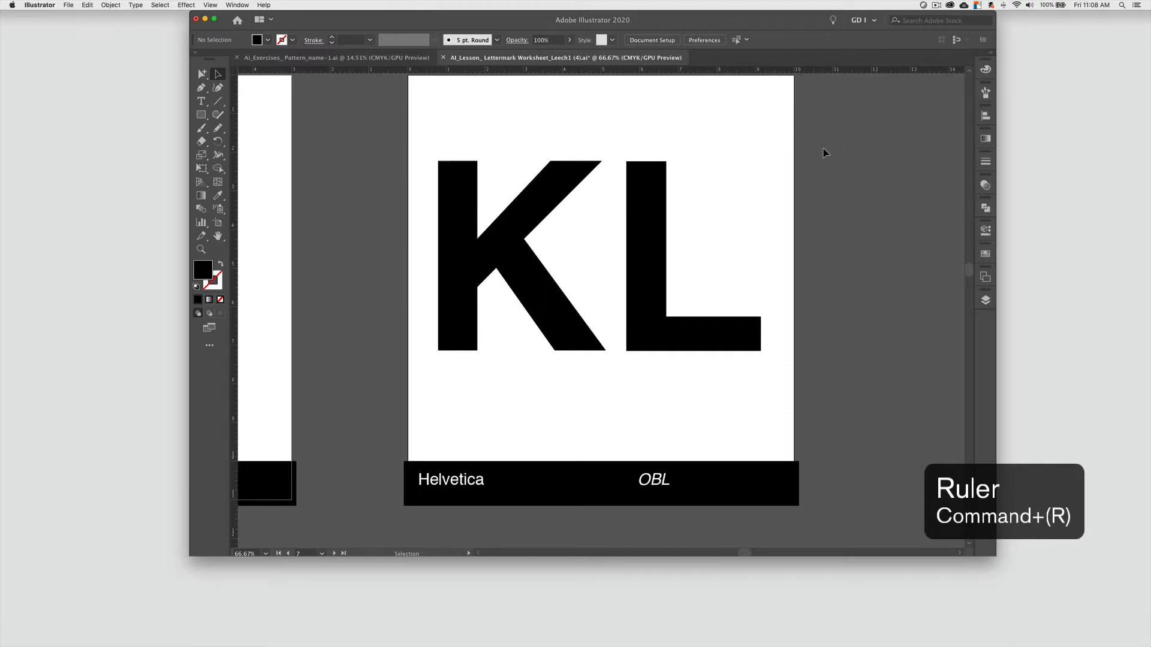
left_click_drag(238, 157, 438, 182)
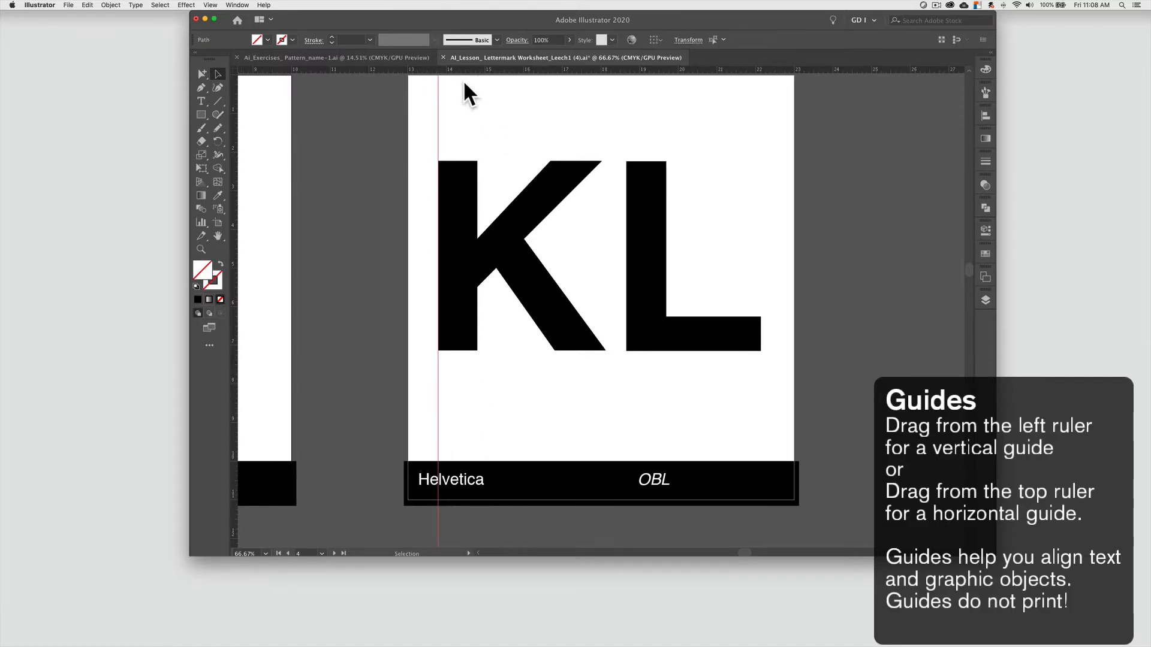
left_click_drag(466, 72, 473, 160)
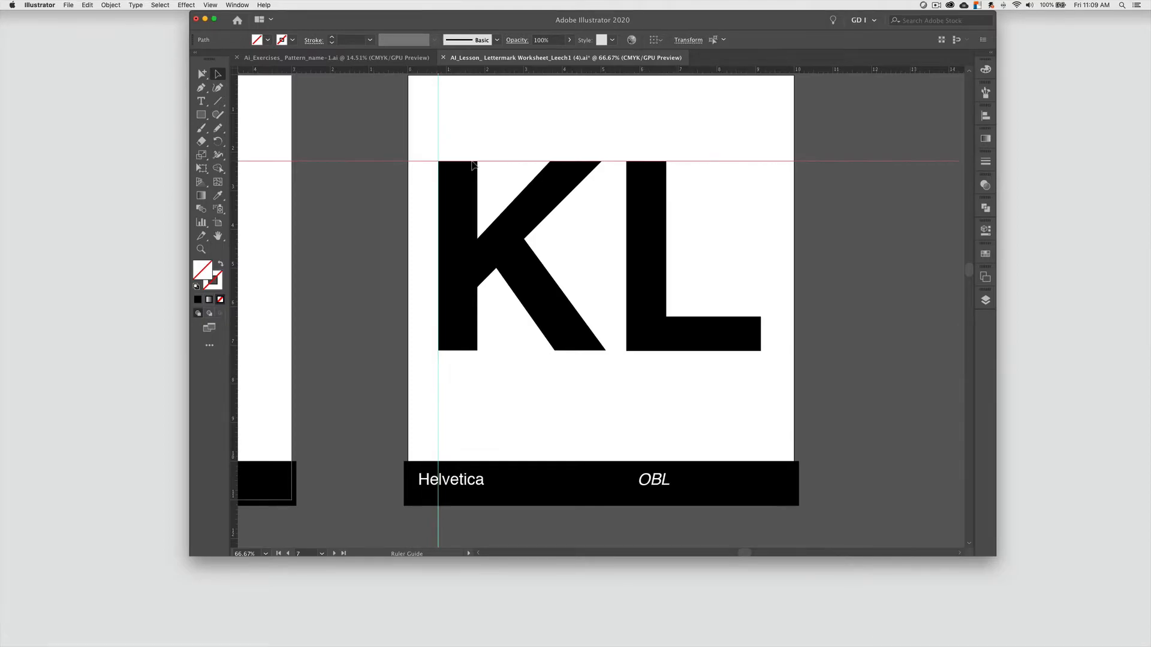
Turn on Smart Guides and select the horizontal guide along the top of the letters
left_click(210, 5)
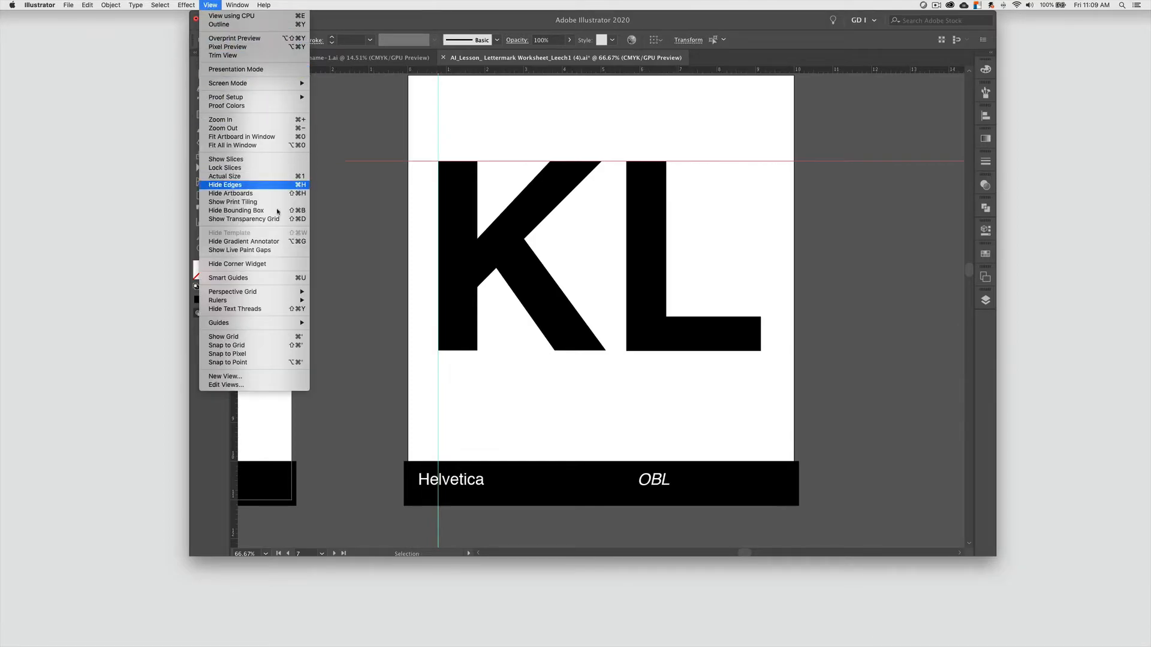
left_click(274, 280)
left_click(541, 166)
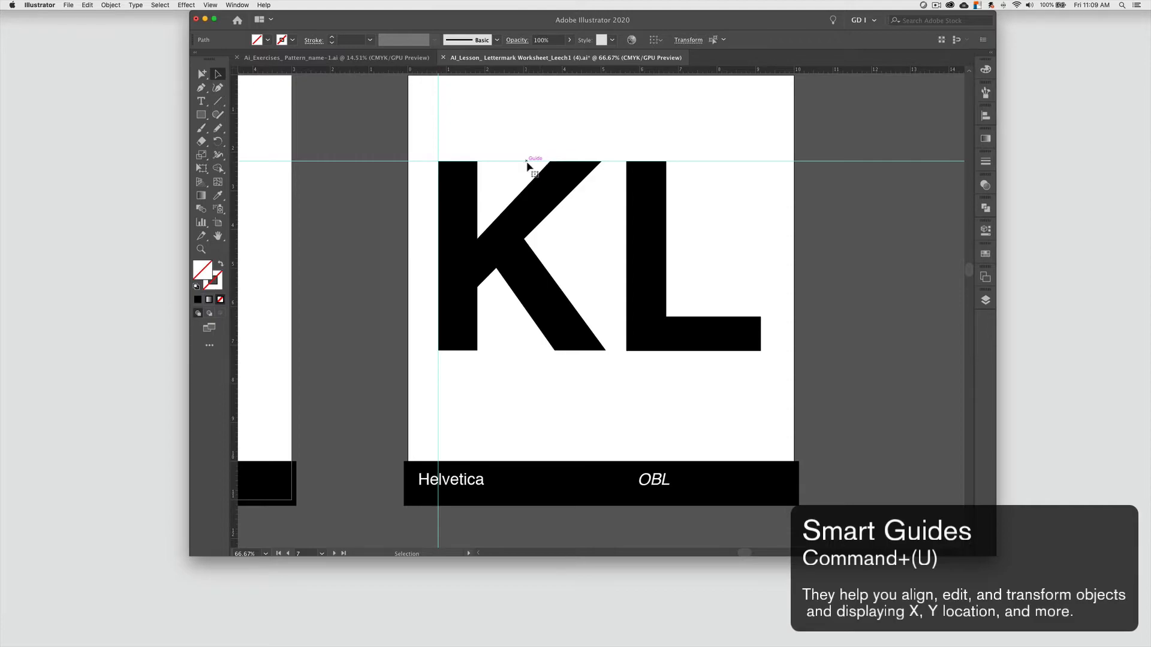
left_click(527, 162)
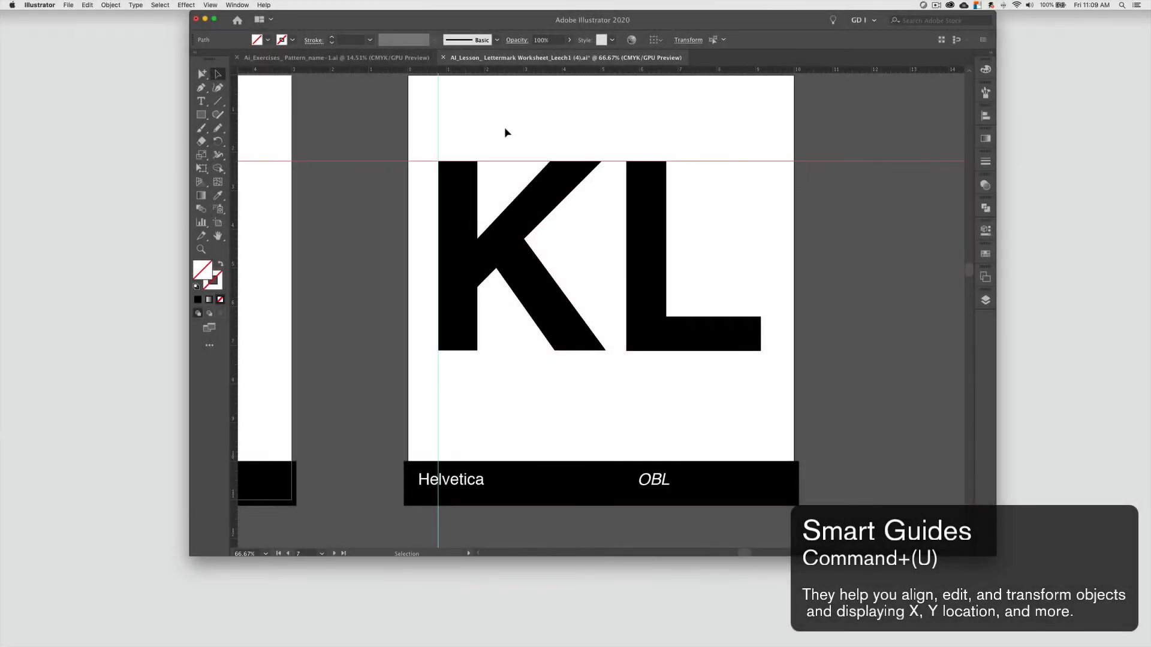
Show the document grid and turn on Snap to Grid
key("super+apostrophe")
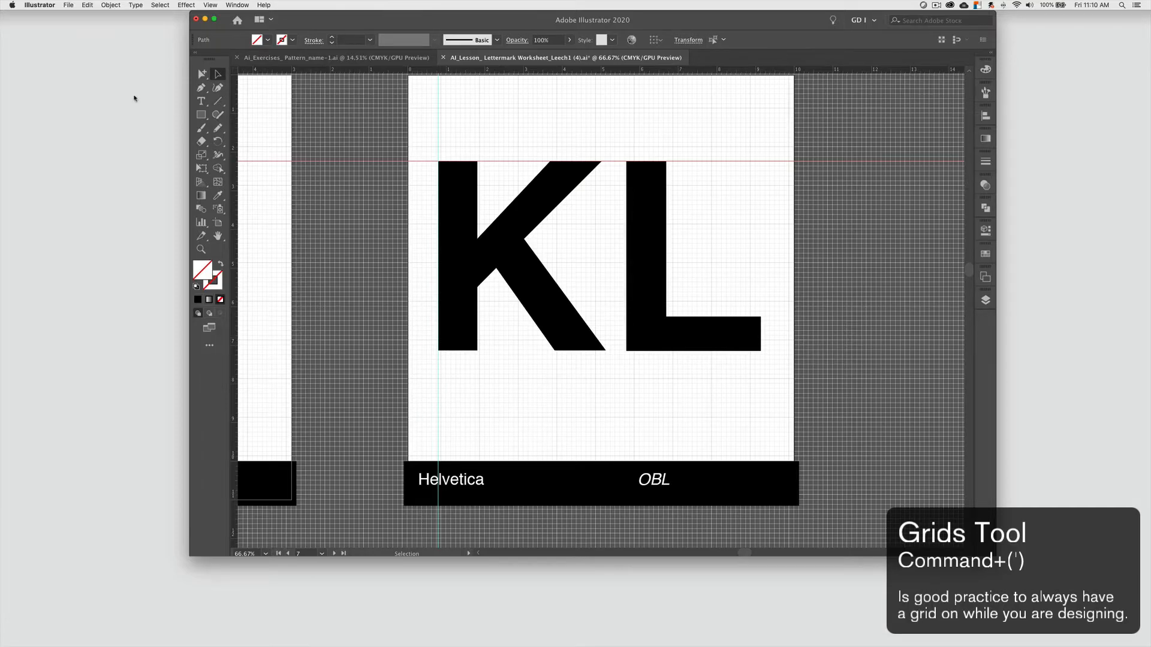
left_click(211, 5)
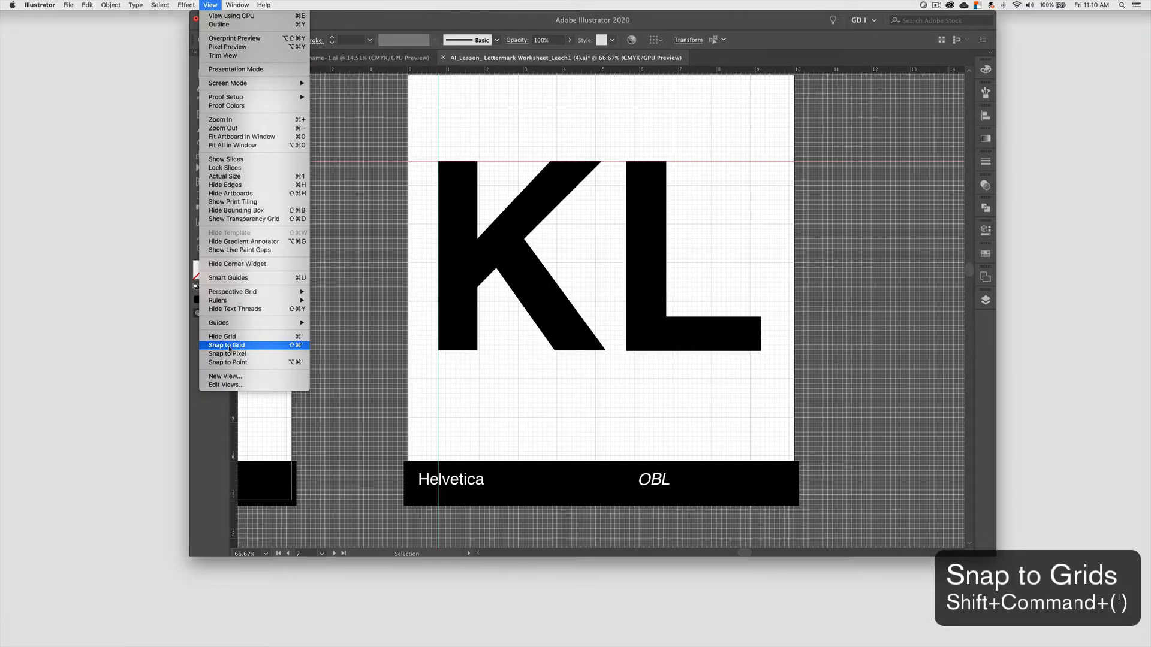
left_click(230, 345)
Move the KL letters down and to the right over the grid, away from the two guides
left_click_drag(454, 226, 495, 245)
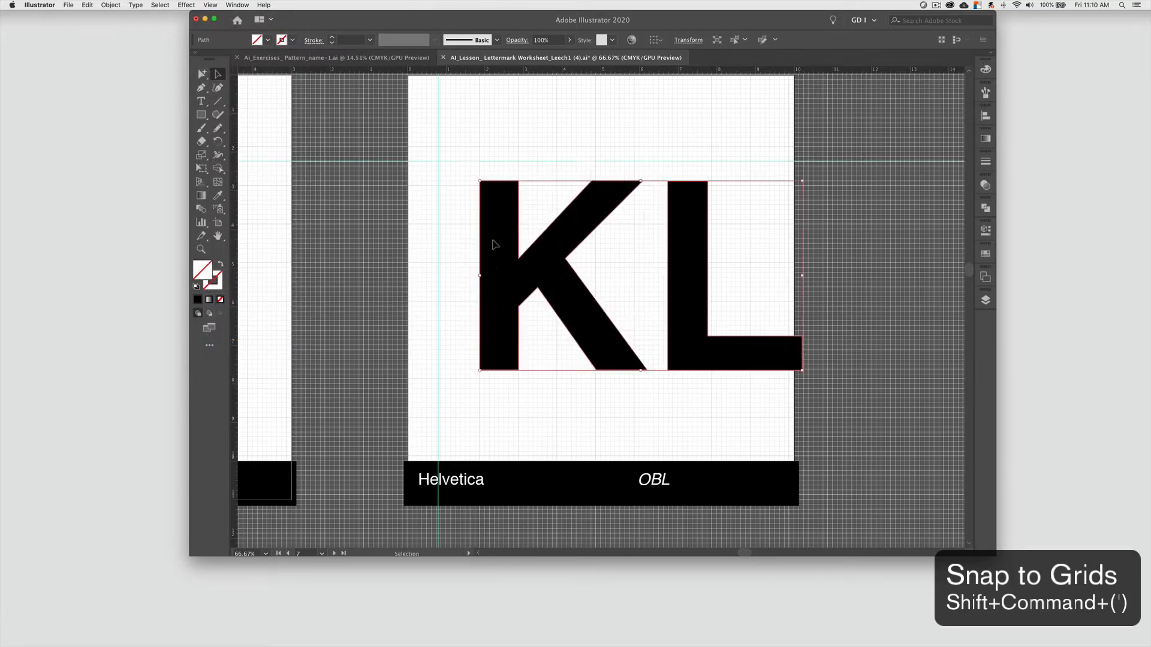
mouse_move(494, 203)
left_mouse_down()
mouse_move(452, 186)
mouse_move(494, 207)
left_mouse_up()
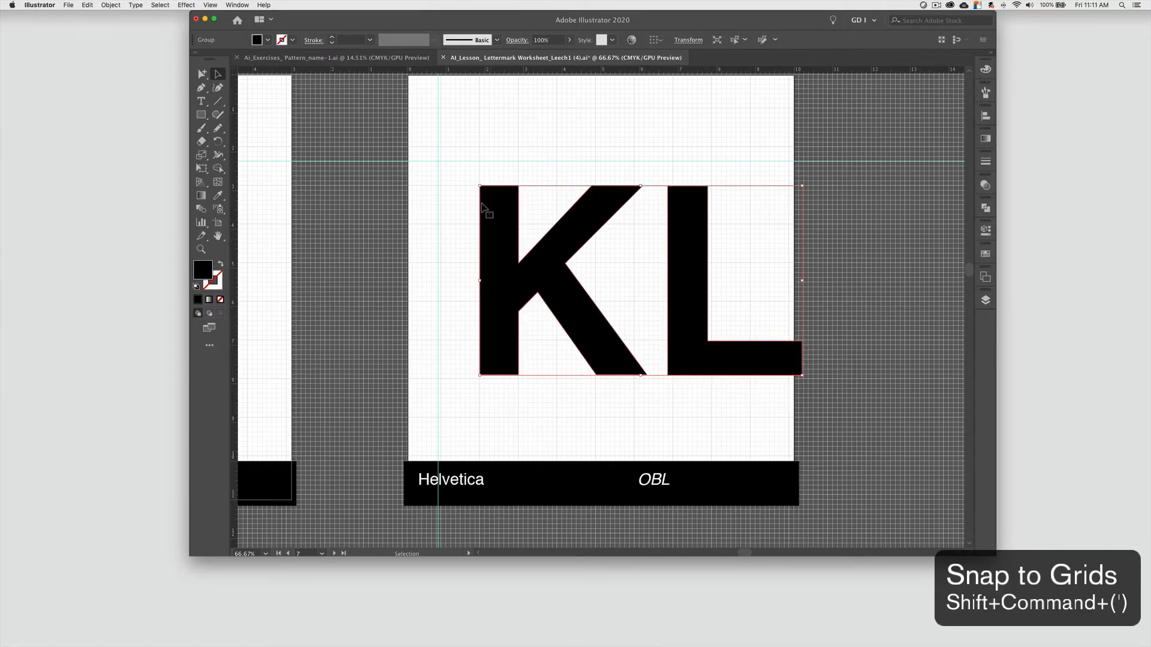
left_click_drag(486, 205, 492, 206)
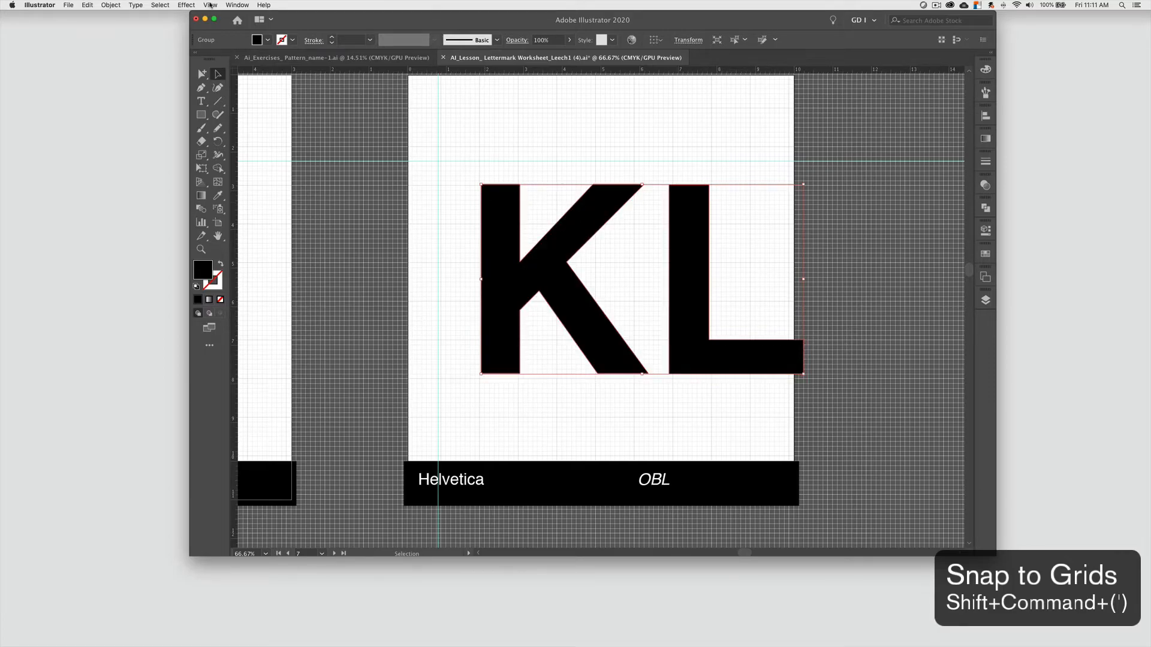
Turn off Snap to Grid and move the KL letters up and to the left within the artboard
left_click(210, 4)
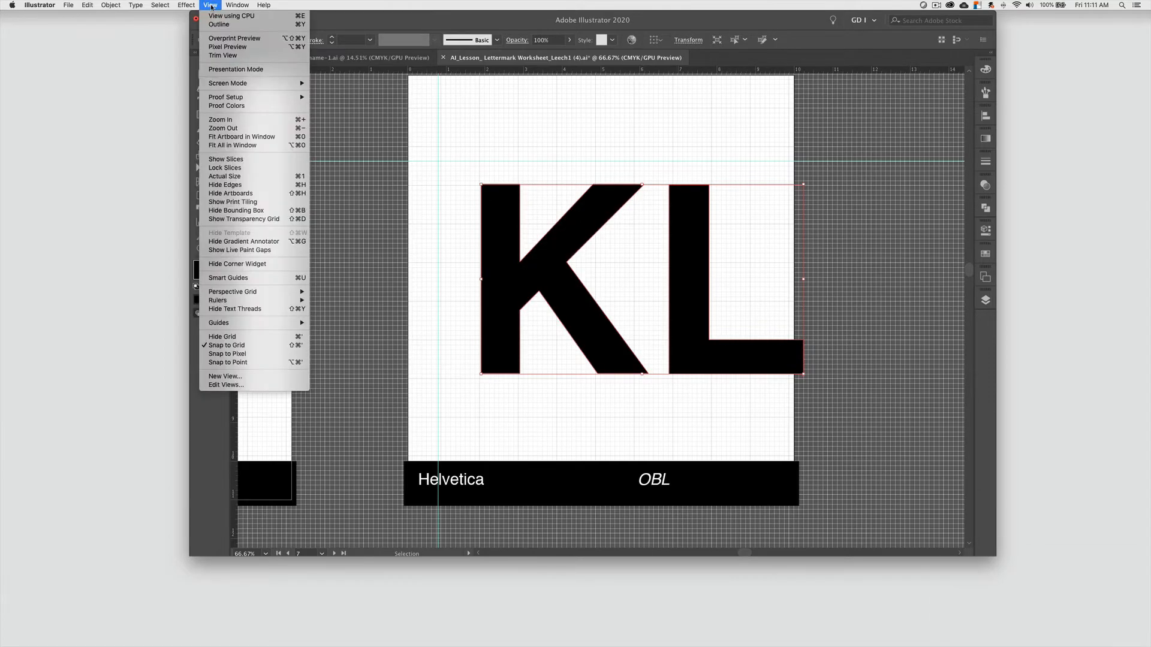
left_click(257, 344)
left_click_drag(507, 228, 470, 219)
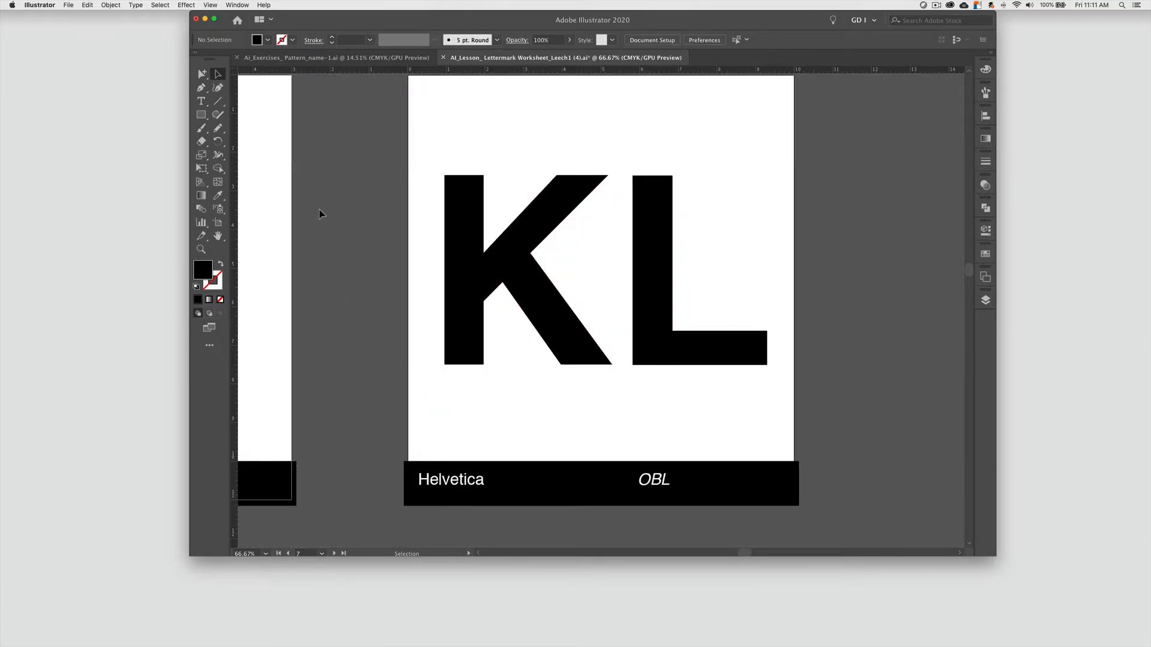
Try rotating the grouped KL letters clockwise, and undo the rotation
left_click(587, 335)
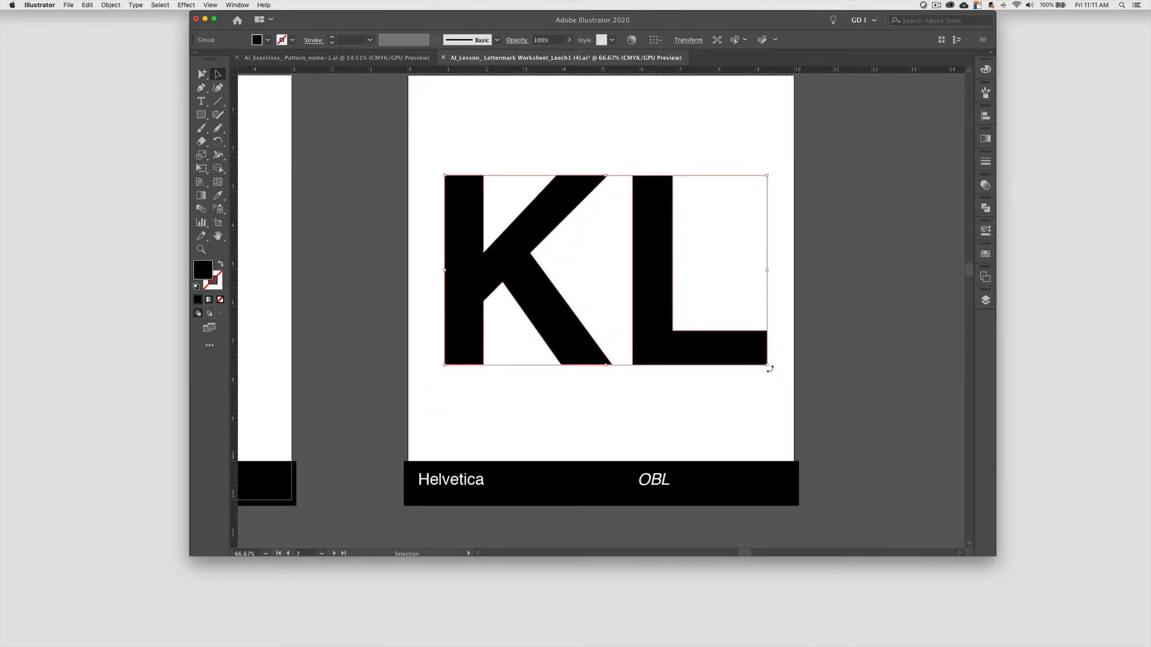
left_click_drag(769, 369, 736, 396)
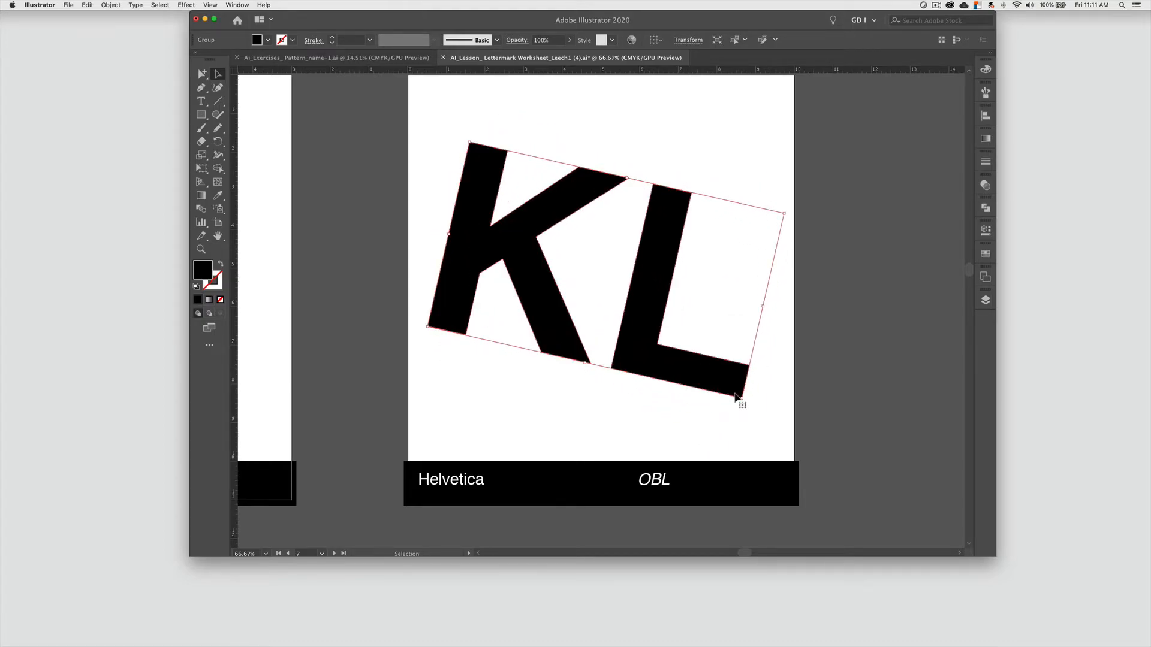
key("super+z")
Ungroup the KL letters and rotate the L separately from the K
left_click(110, 5)
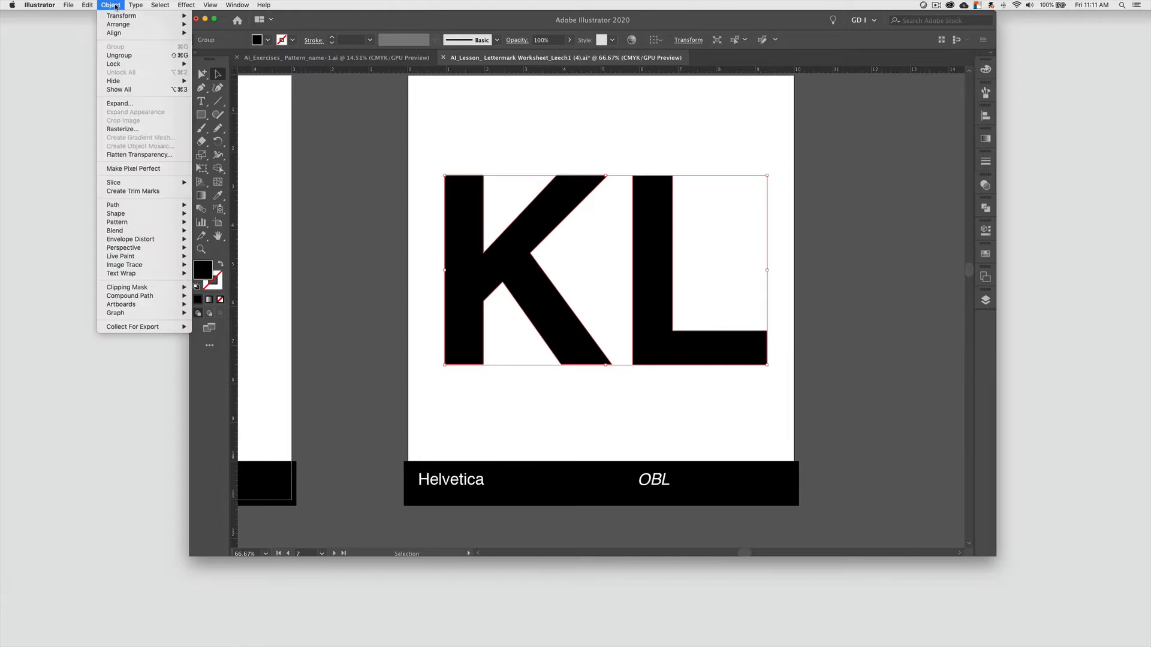
left_click(131, 56)
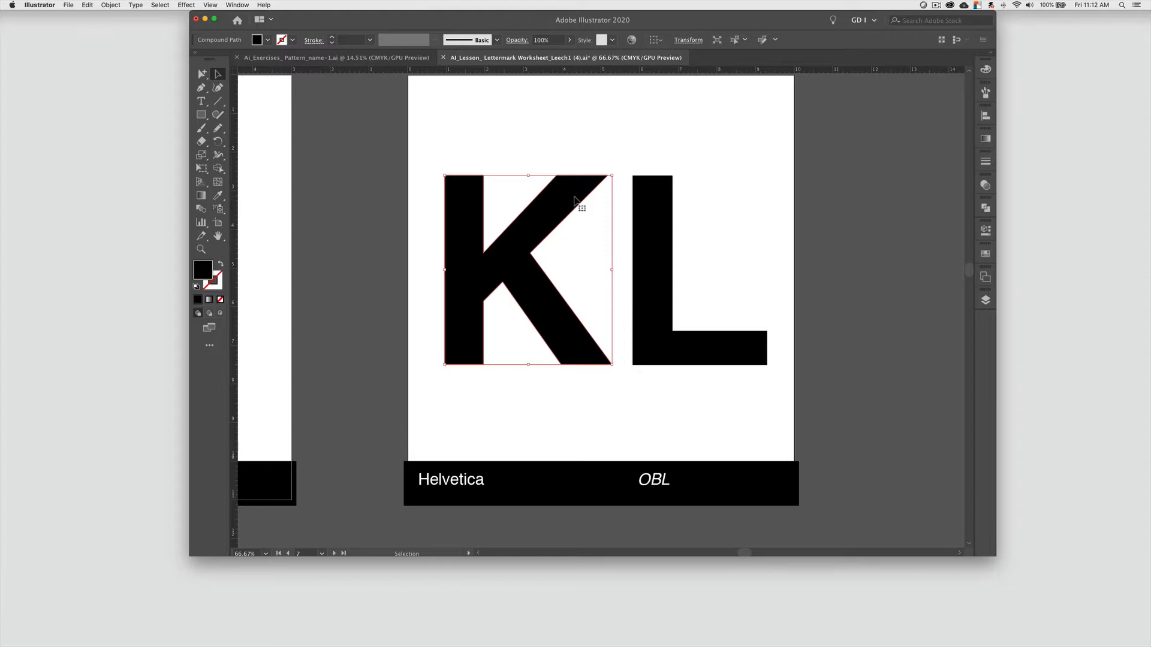
left_click(653, 205)
left_click(772, 178)
left_click(670, 197)
left_click_drag(774, 267, 785, 257)
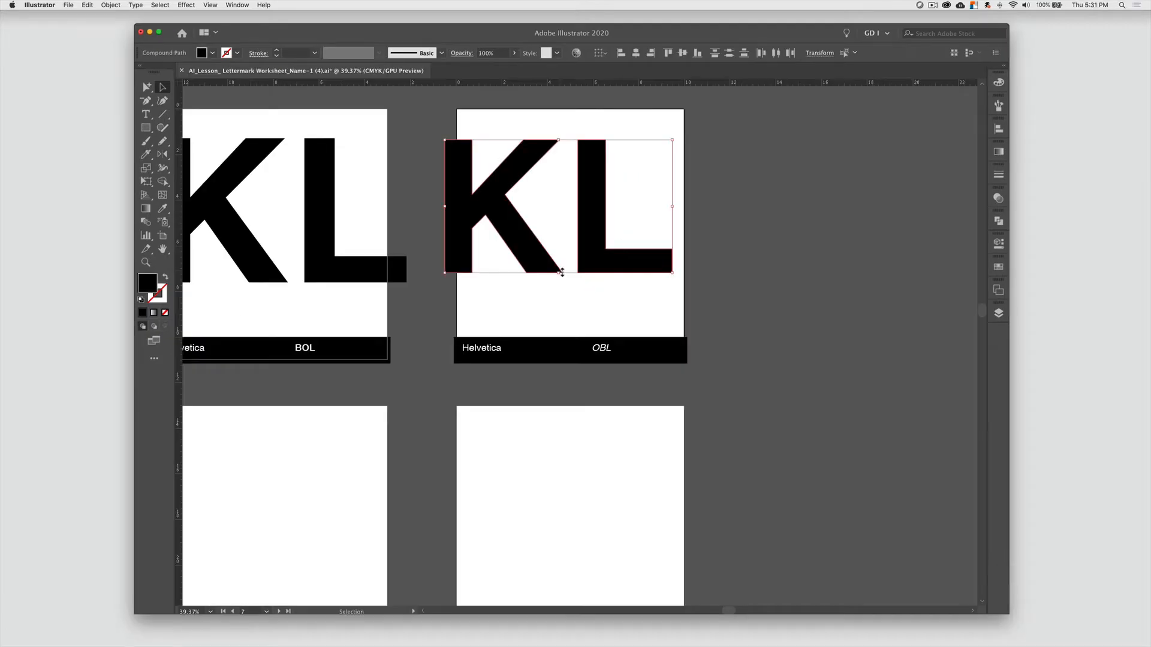
Replace the KL letters on the Helvetica OBL artboard with new KL text set in Helvetica Oblique
key("Delete")
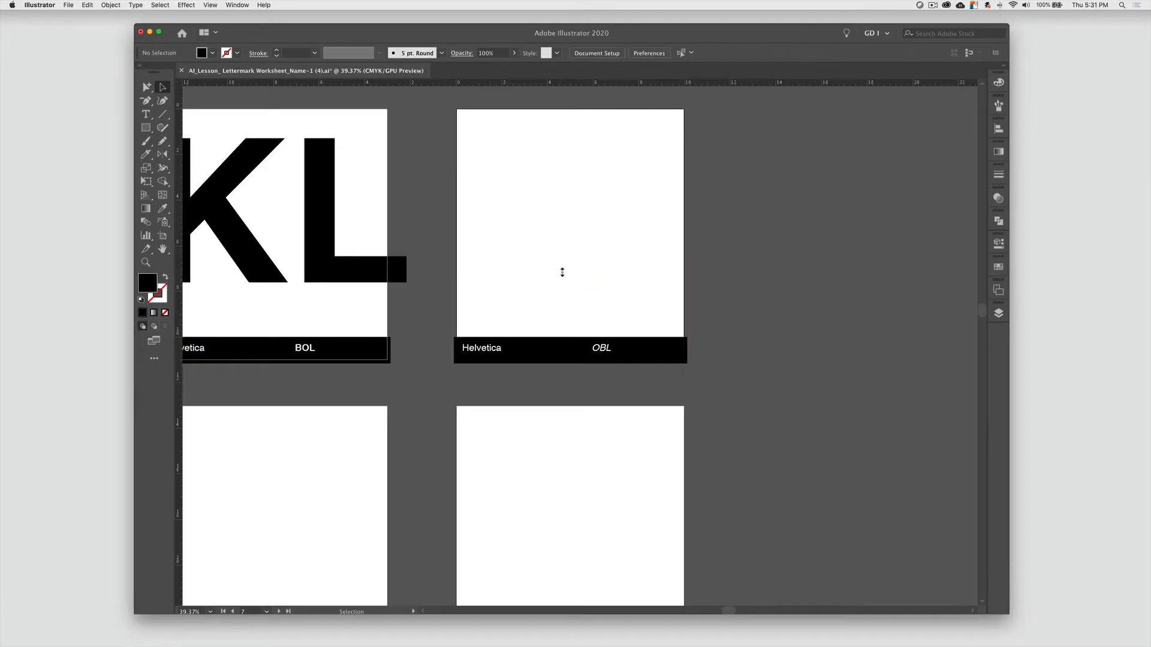
key("t")
left_click(530, 173)
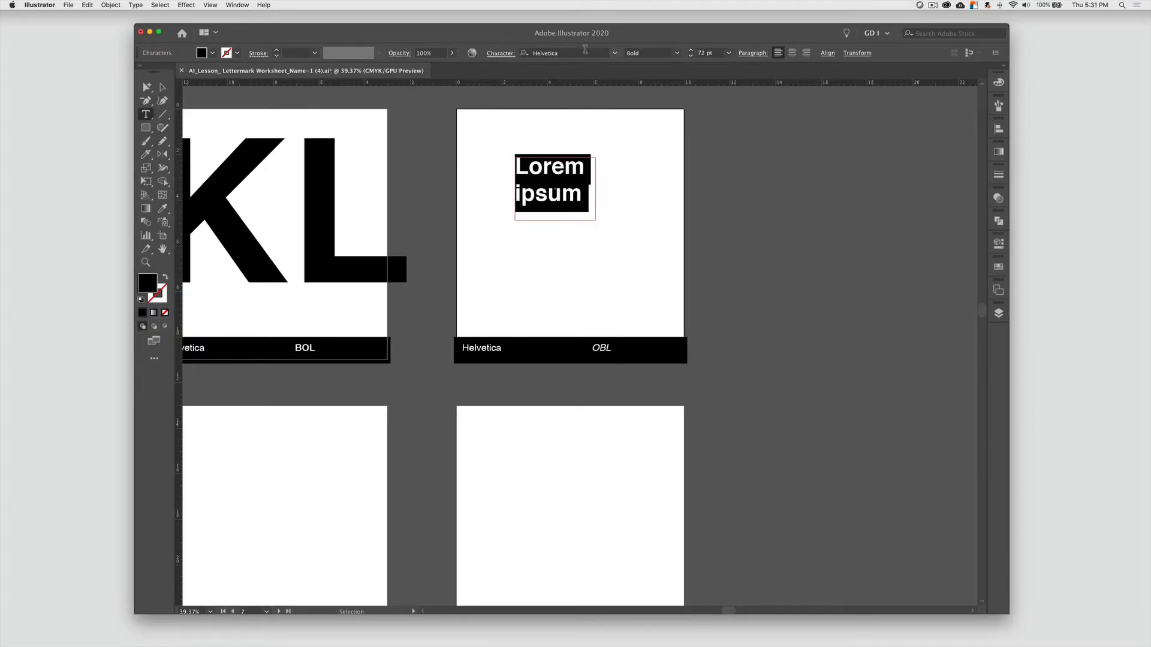
left_click(677, 53)
left_click(648, 102)
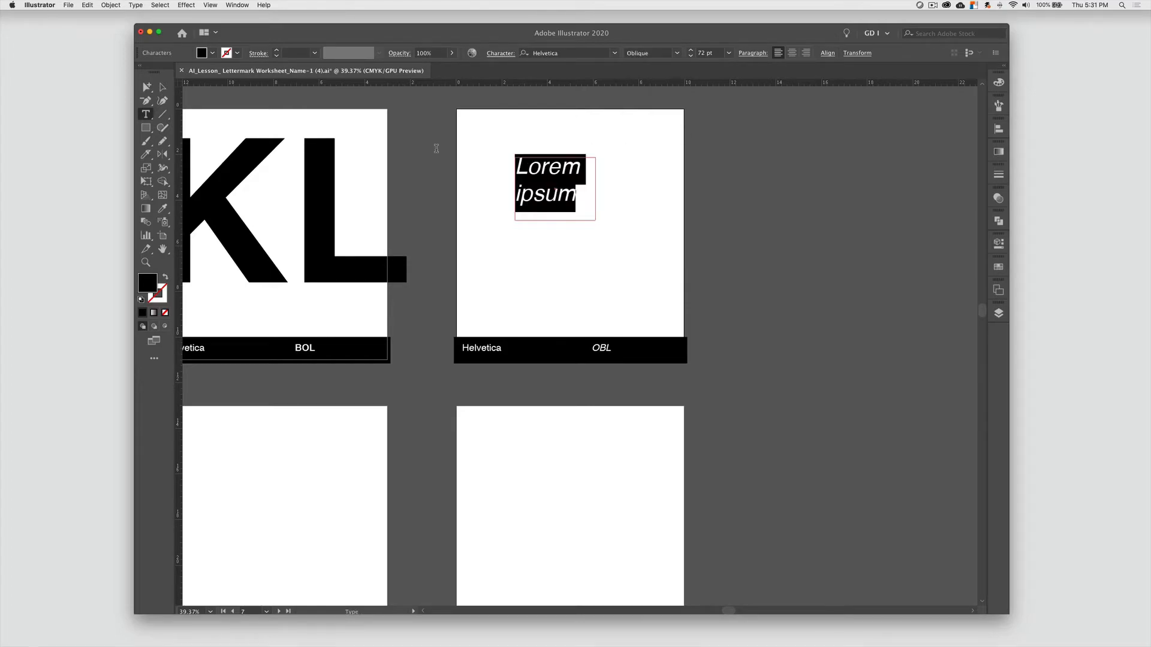
type("KL")
key("super+a")
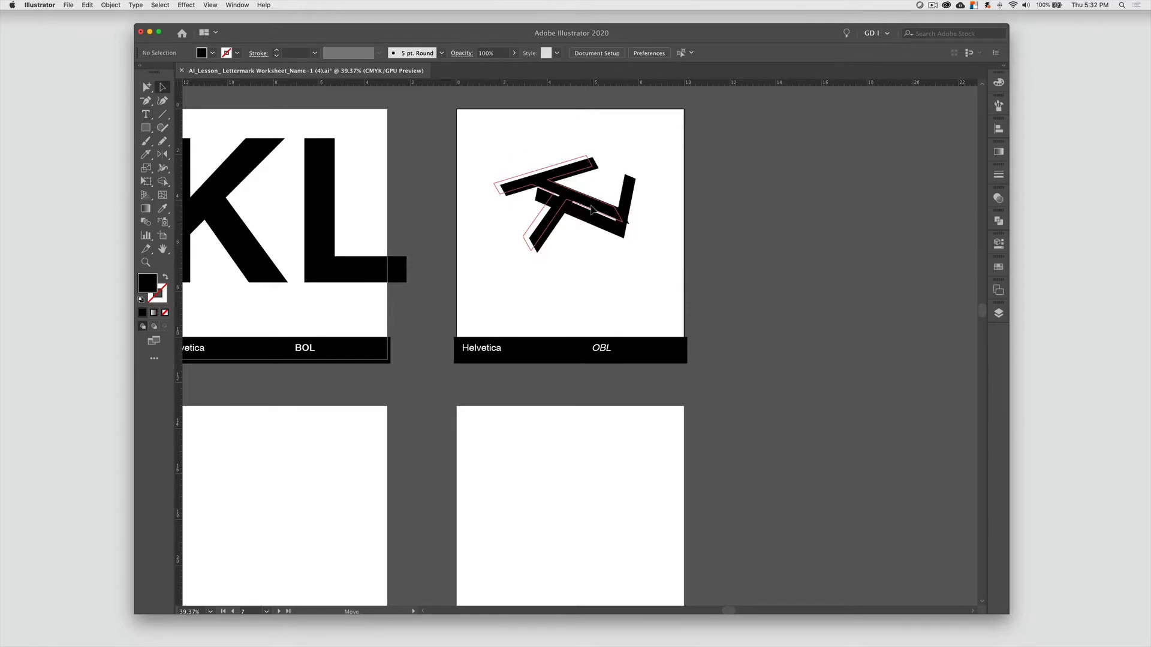
Nudge the rotated K left over the L and enlarge both letters together past the OBL artboard's edges
left_click_drag(592, 209, 591, 209)
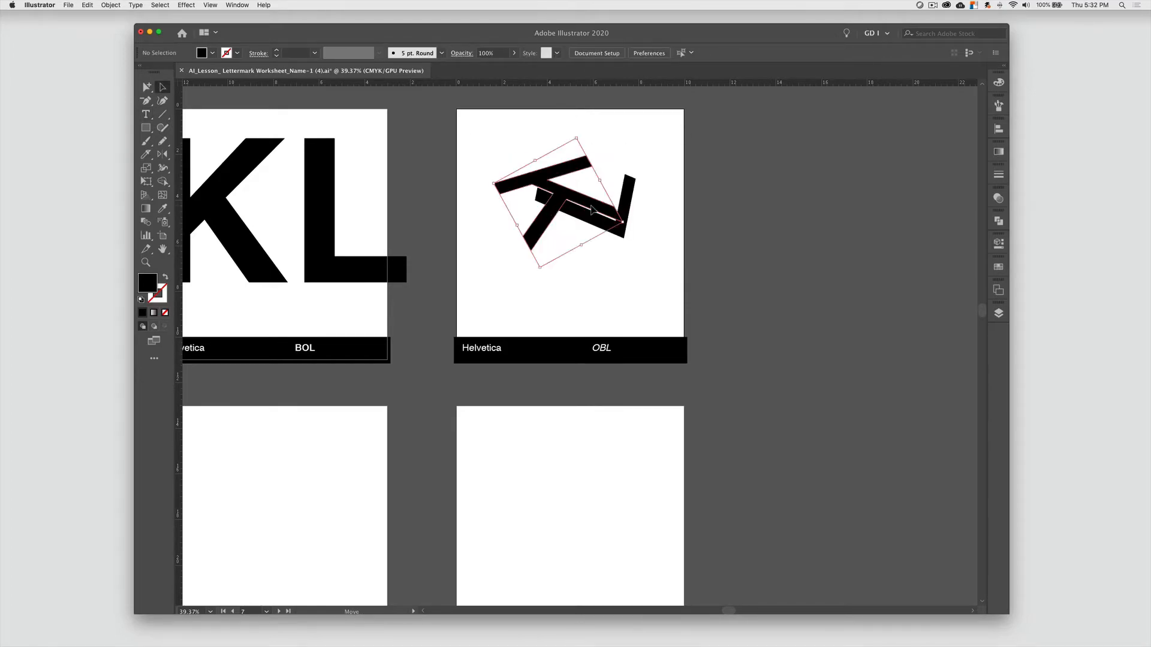
left_click(655, 266)
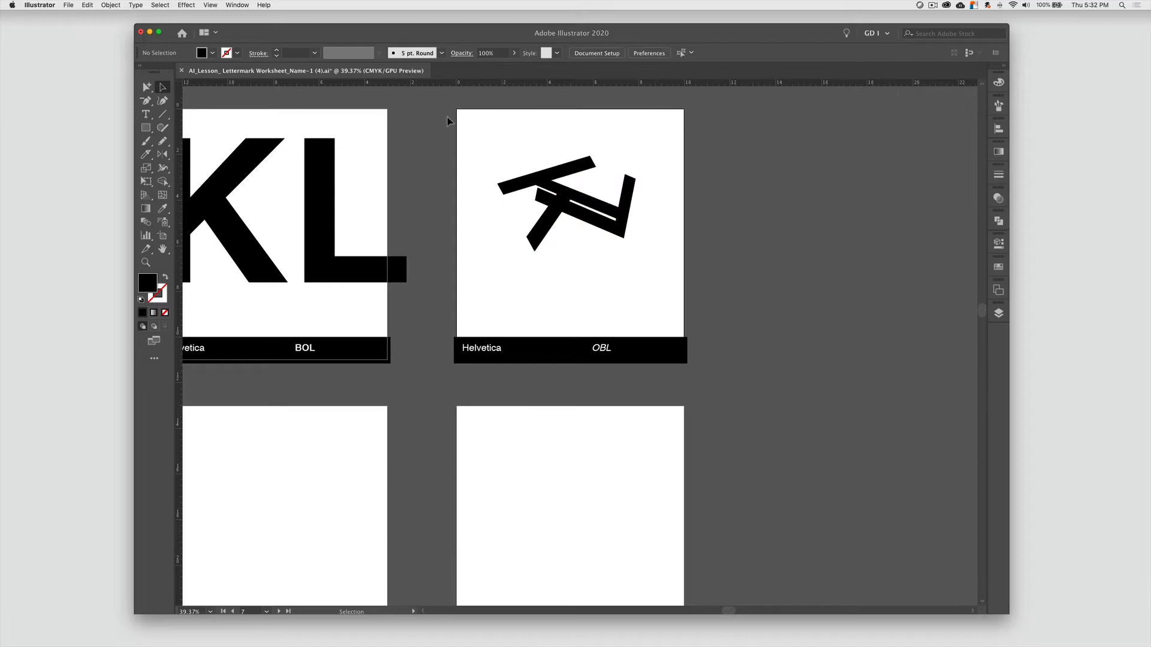
left_click_drag(496, 151, 440, 102)
left_click_drag(668, 320, 732, 381)
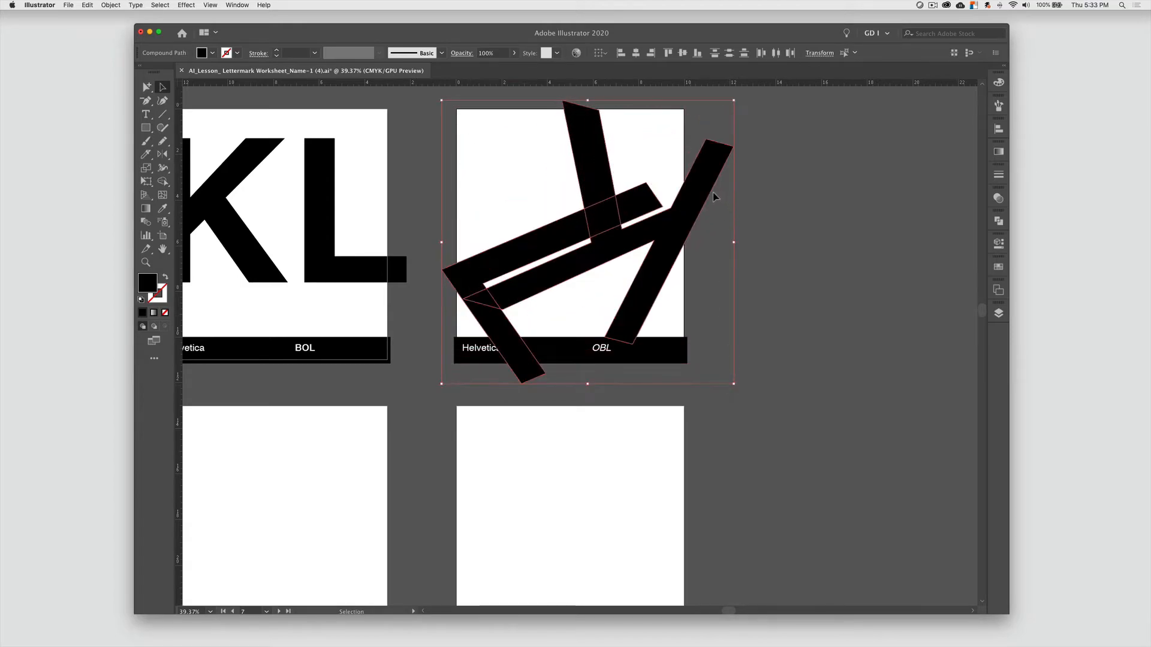
Move both enlarged letters up on the OBL artboard and select the K on its own for transforming
left_click_drag(663, 246, 667, 219)
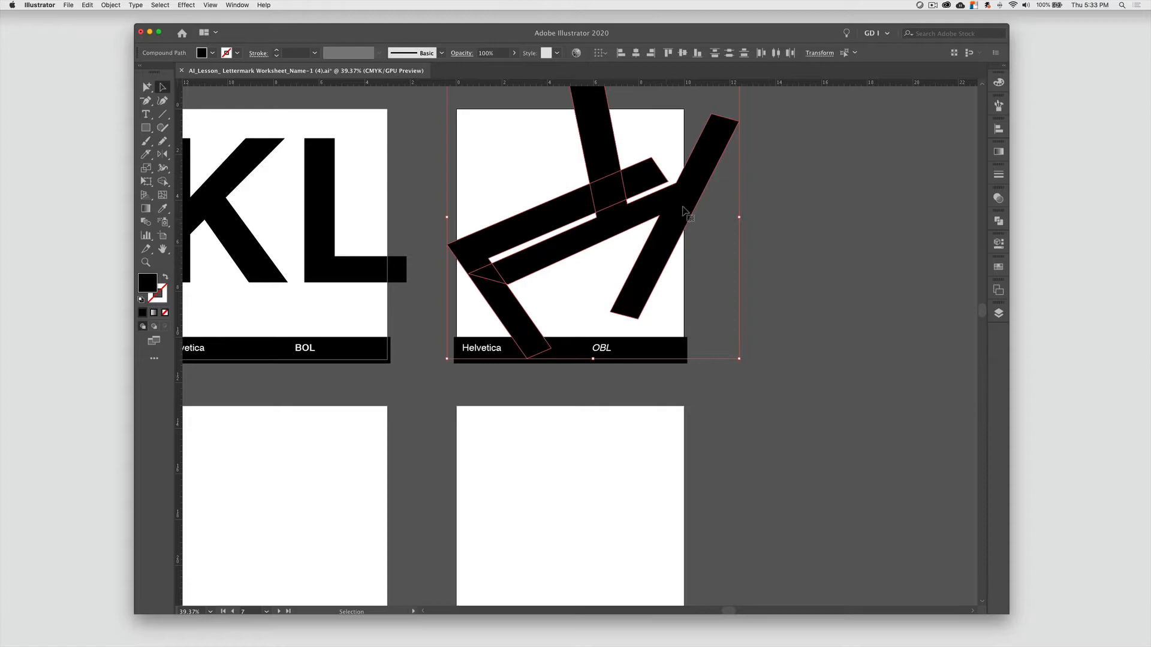
left_click(639, 266)
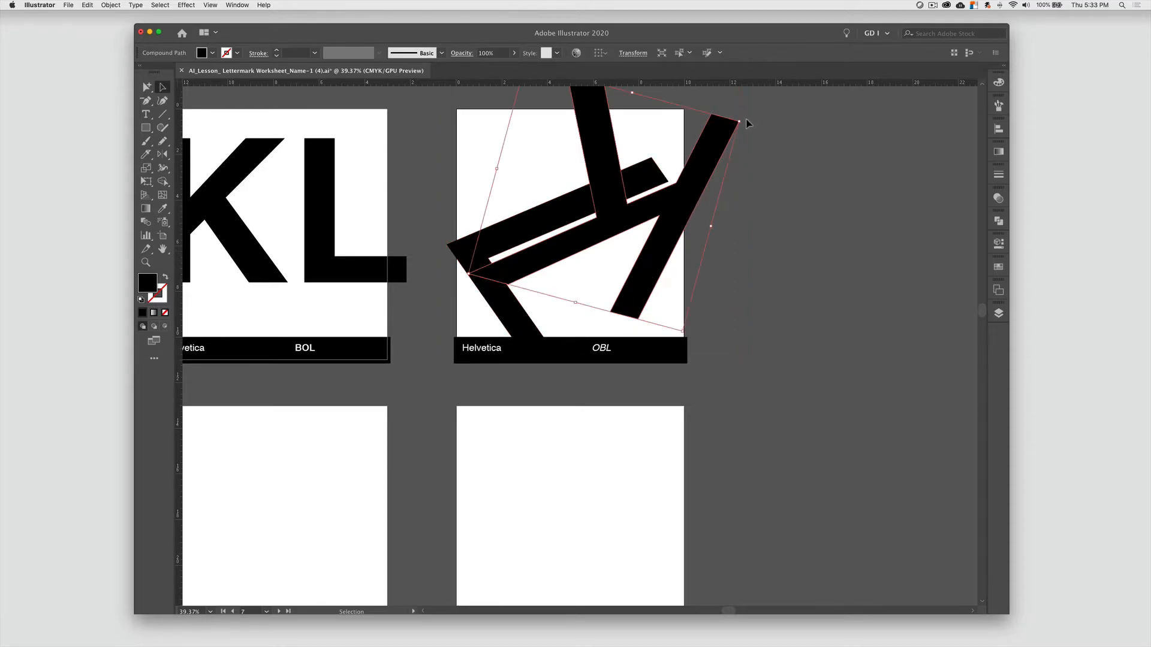
left_click_drag(745, 122, 579, 99)
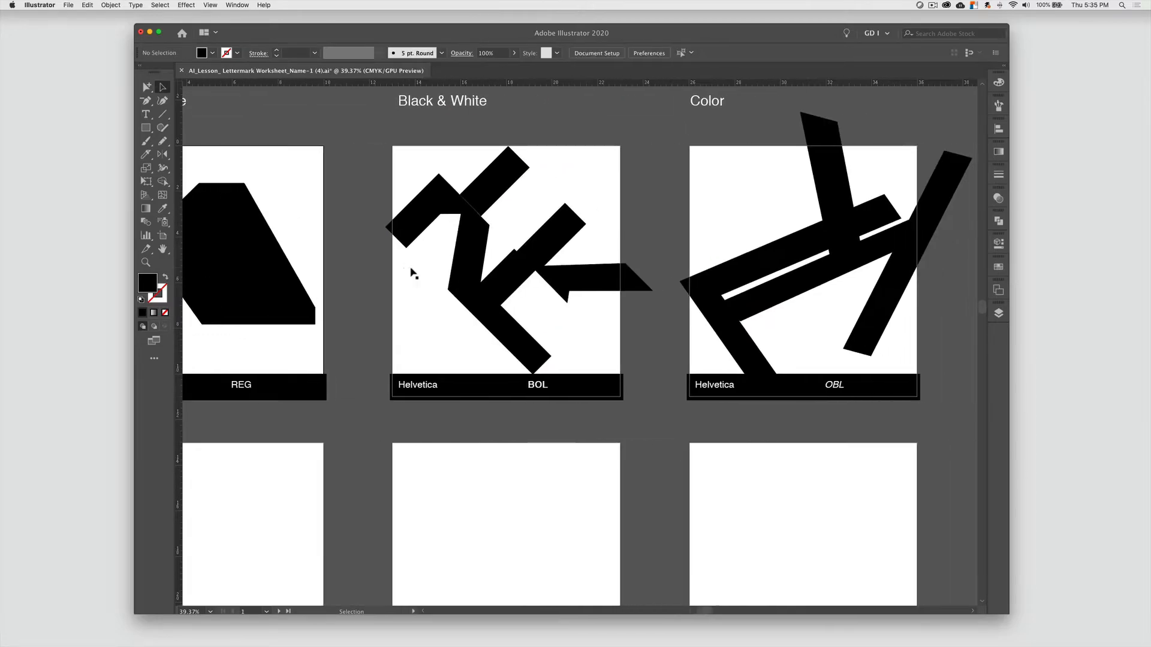
Fill the K on the Color column's Helvetica OBL artboard with spectrum green, about C 78, M 0, Y 100, K 0
scroll(411, 267, "right", 5)
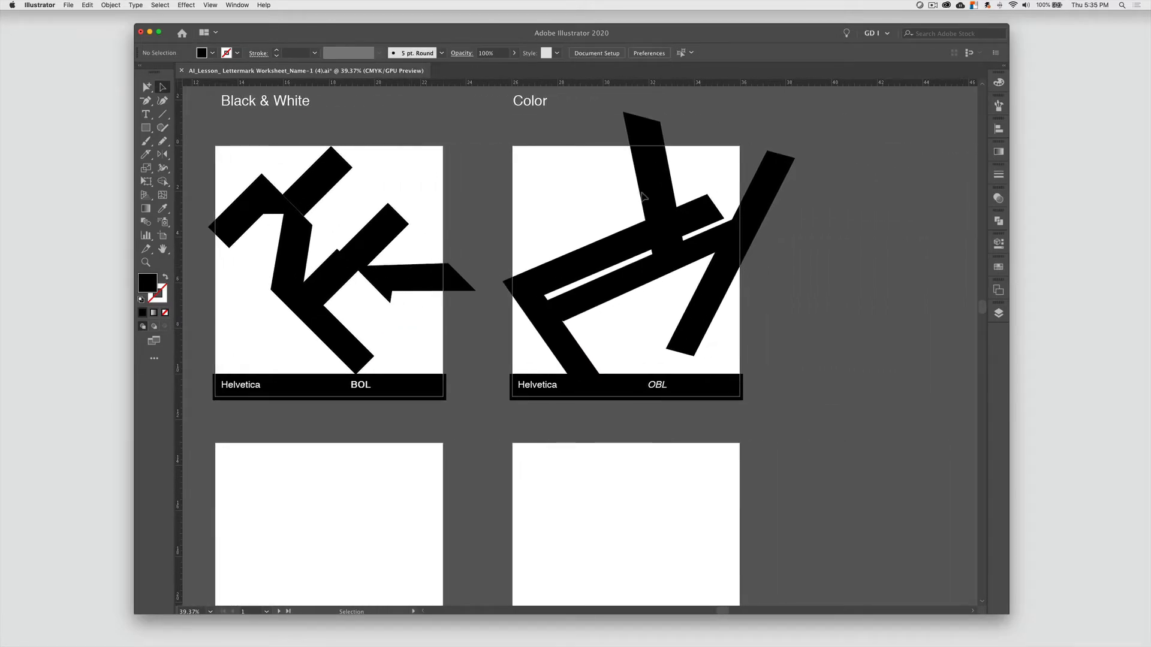
left_click(639, 188)
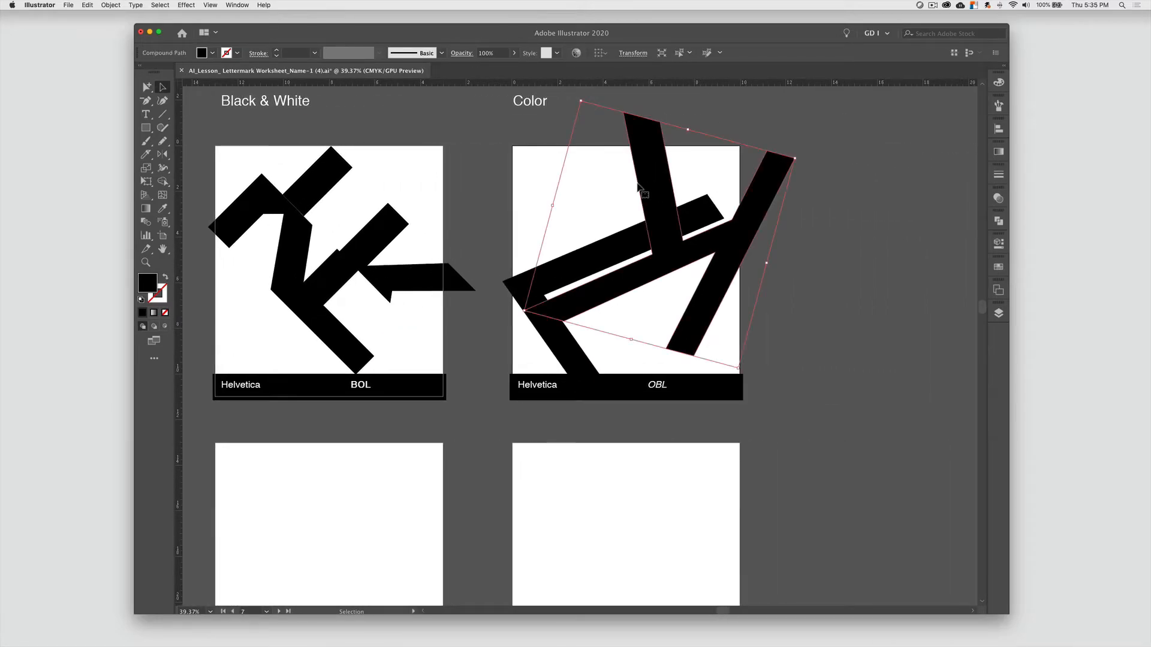
left_click(999, 267)
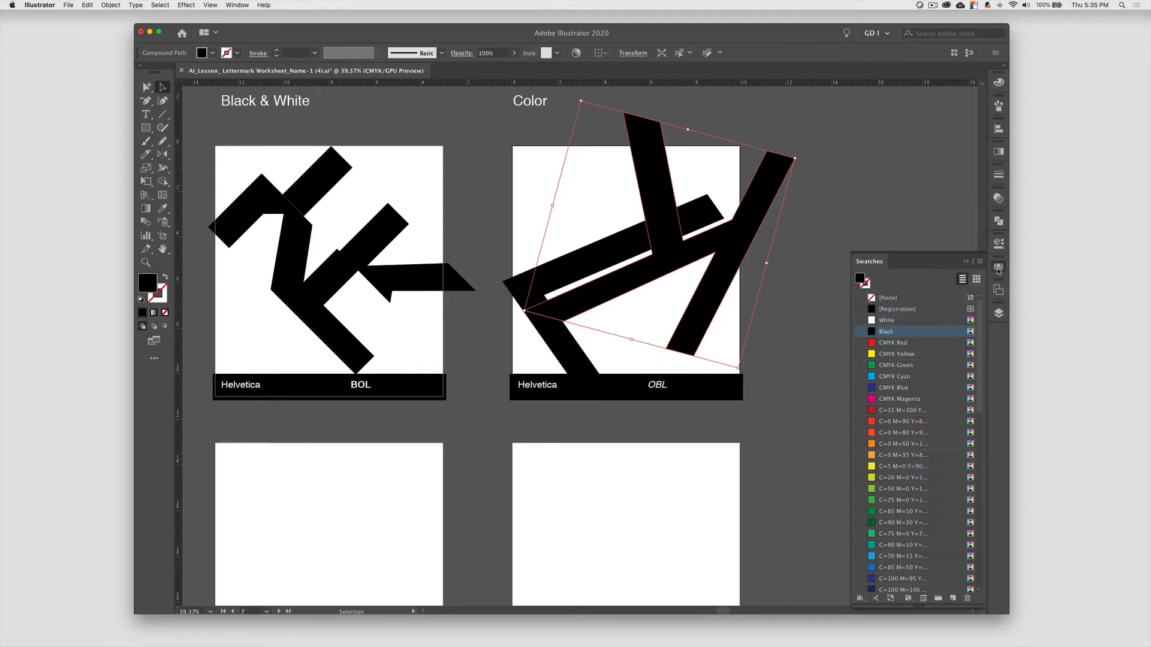
left_click(1000, 268)
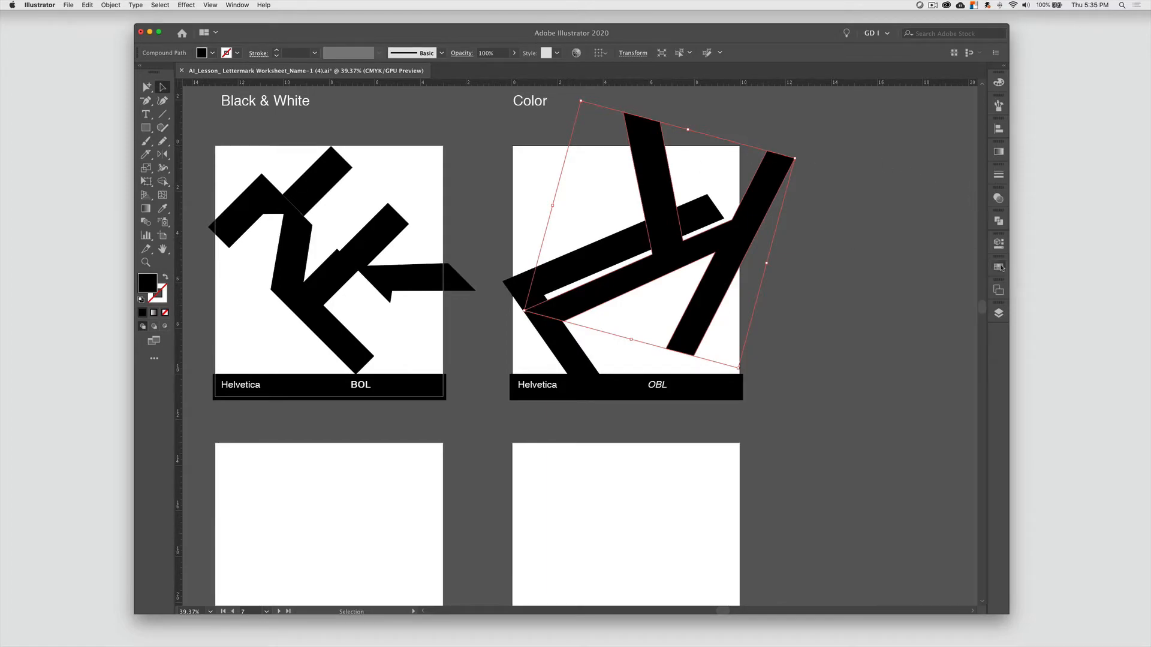
left_click(1001, 85)
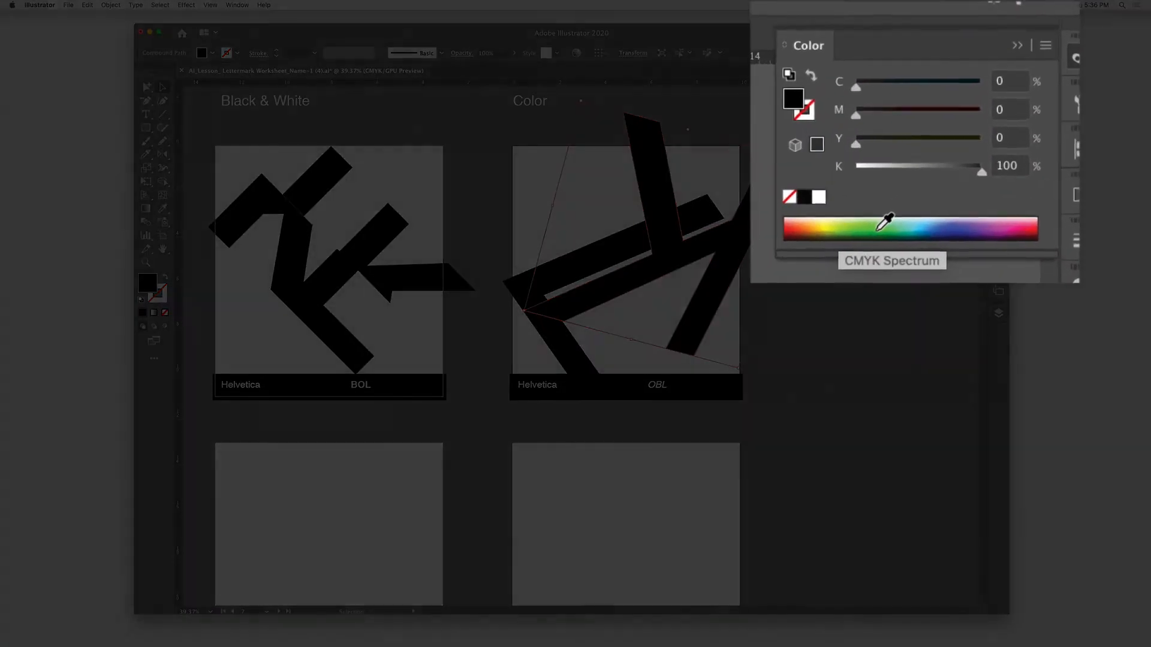
left_click(878, 229)
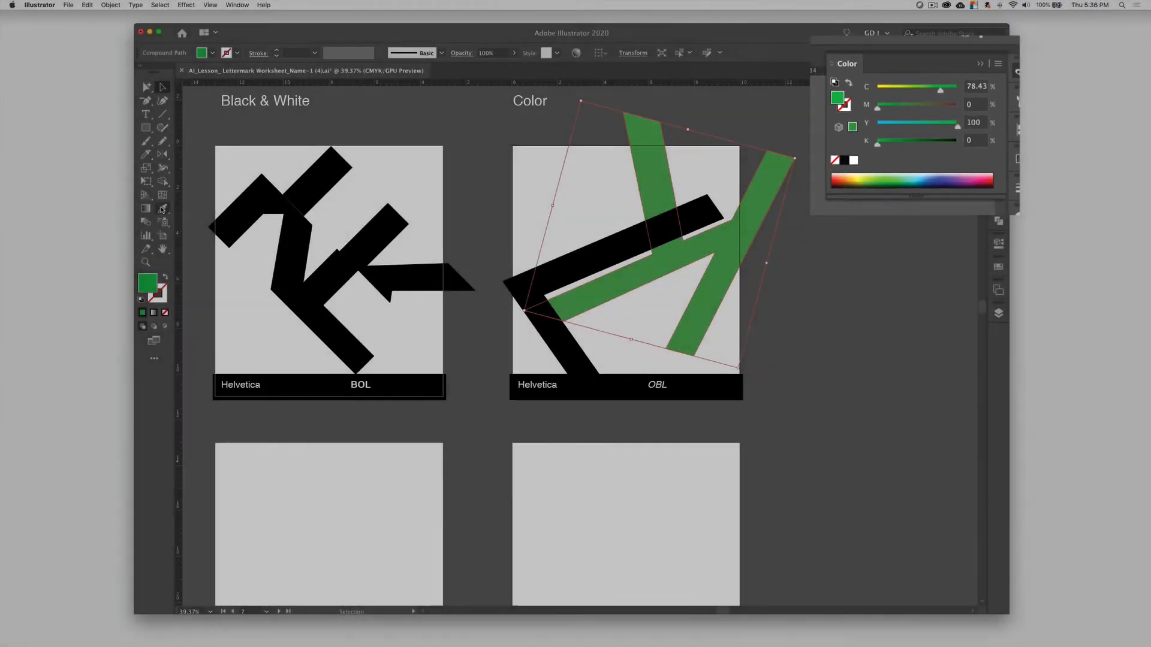
Apply the K's green to the L with the Eyedropper, and adjust its CMYK mix to teal, about C 57, Y 39
left_click(162, 209)
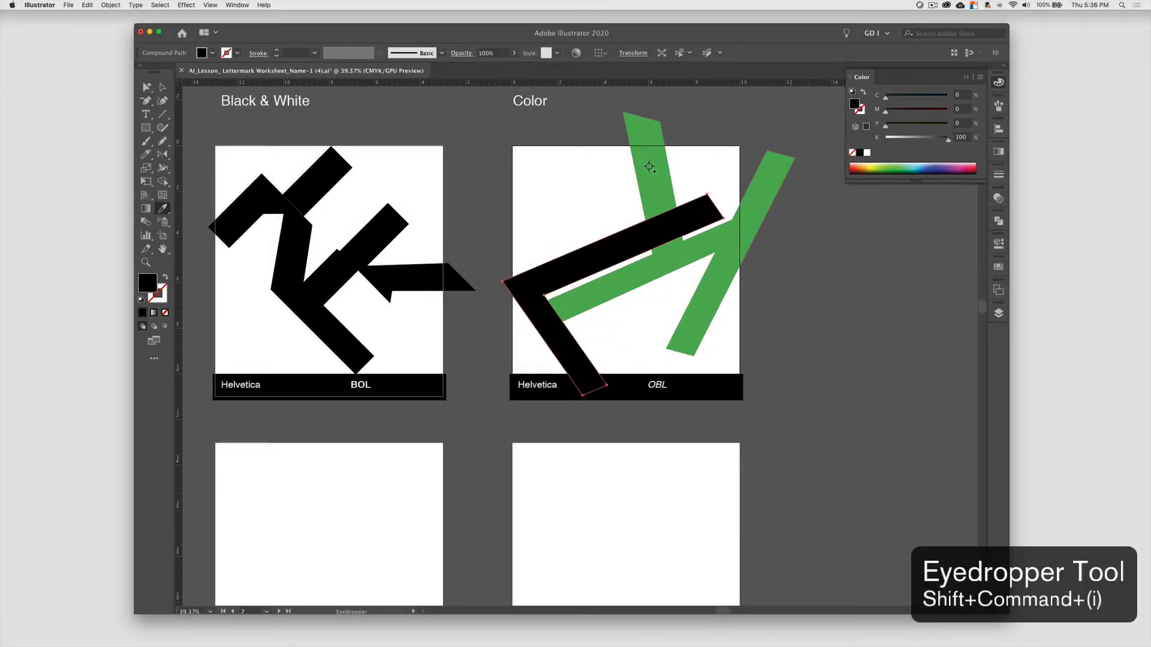
left_click(649, 166)
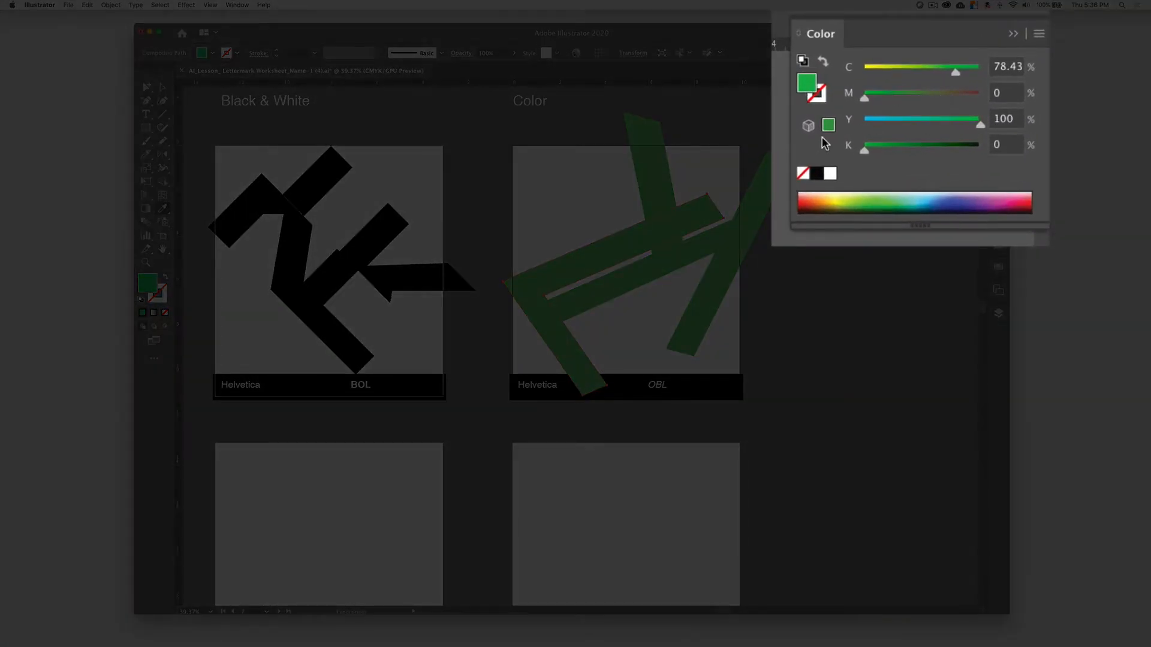
left_click_drag(980, 123, 921, 102)
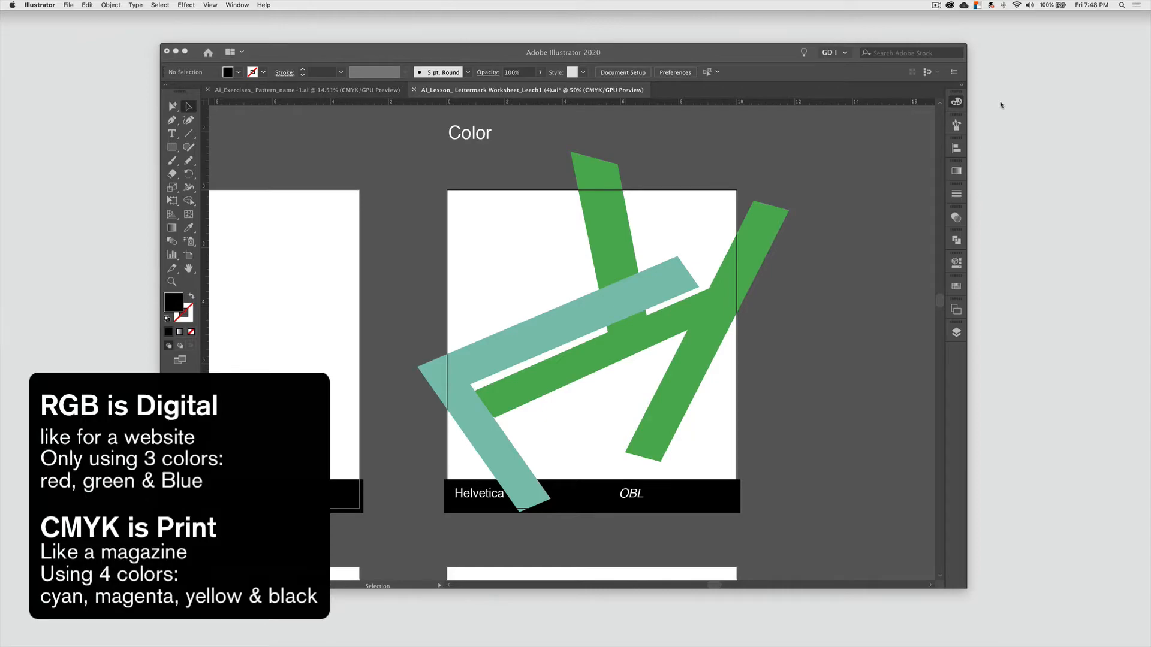
Switch the color sliders from CMYK to RGB, back to CMYK, and to RGB once more
left_click(956, 104)
left_click(938, 97)
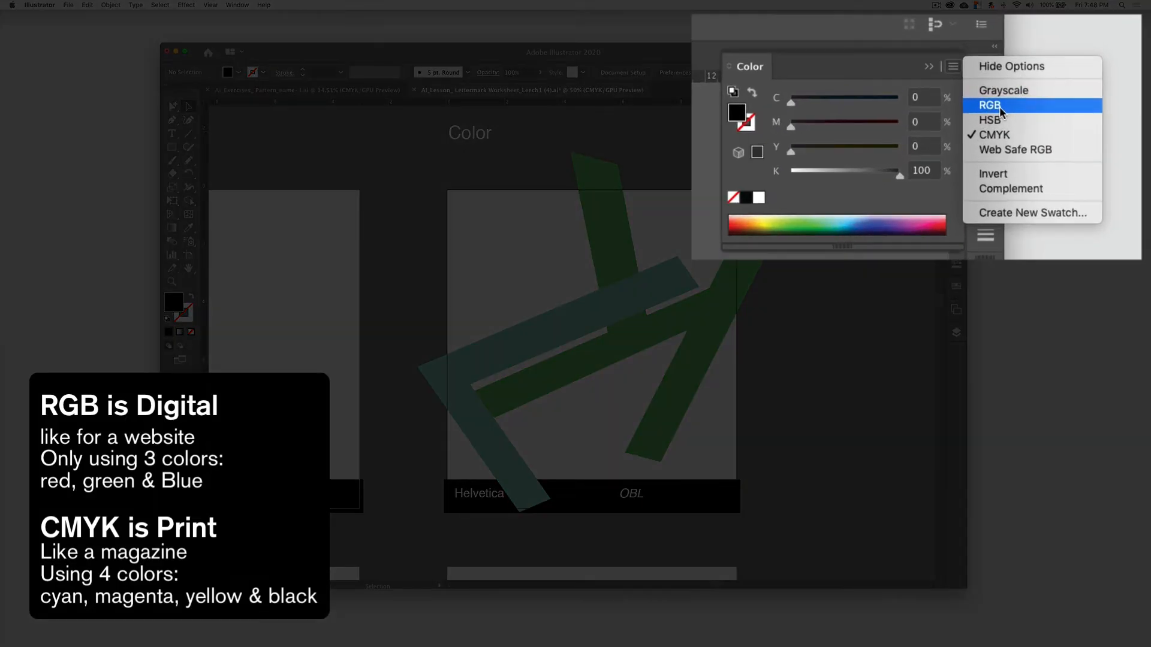
left_click(965, 120)
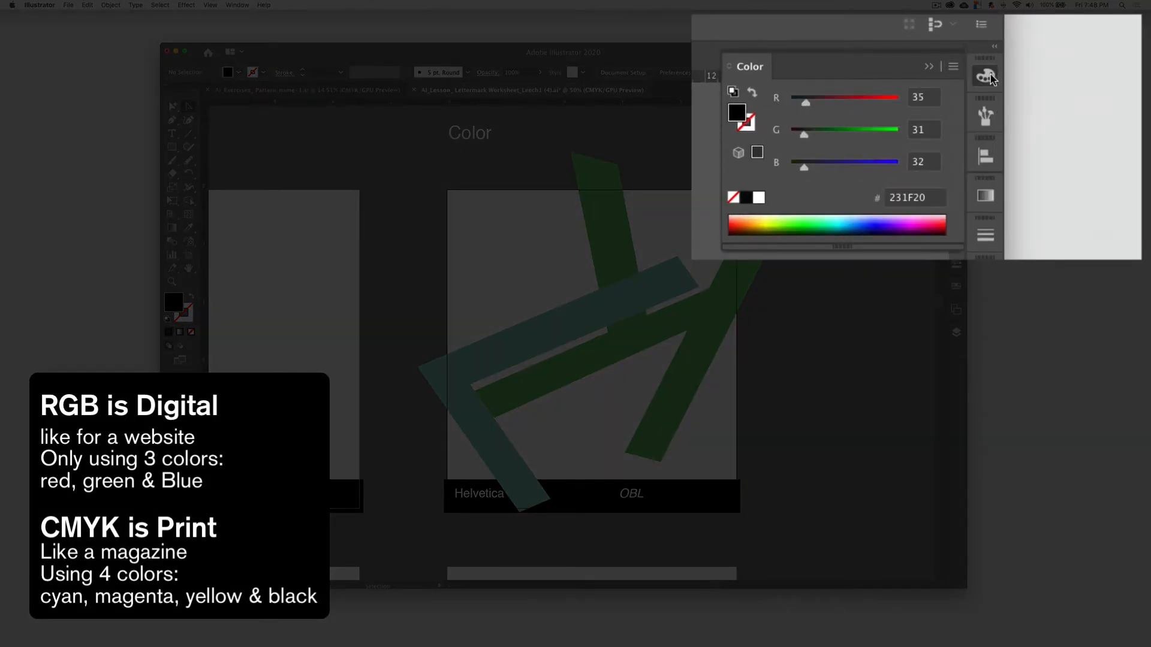
left_click(953, 66)
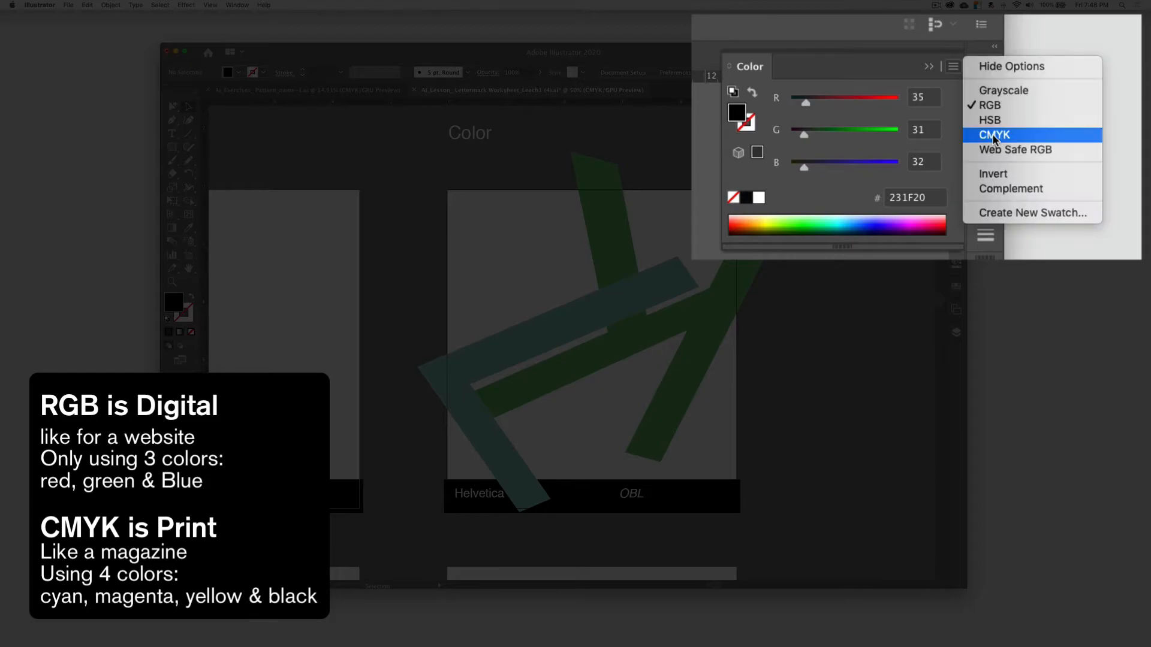
left_click(992, 136)
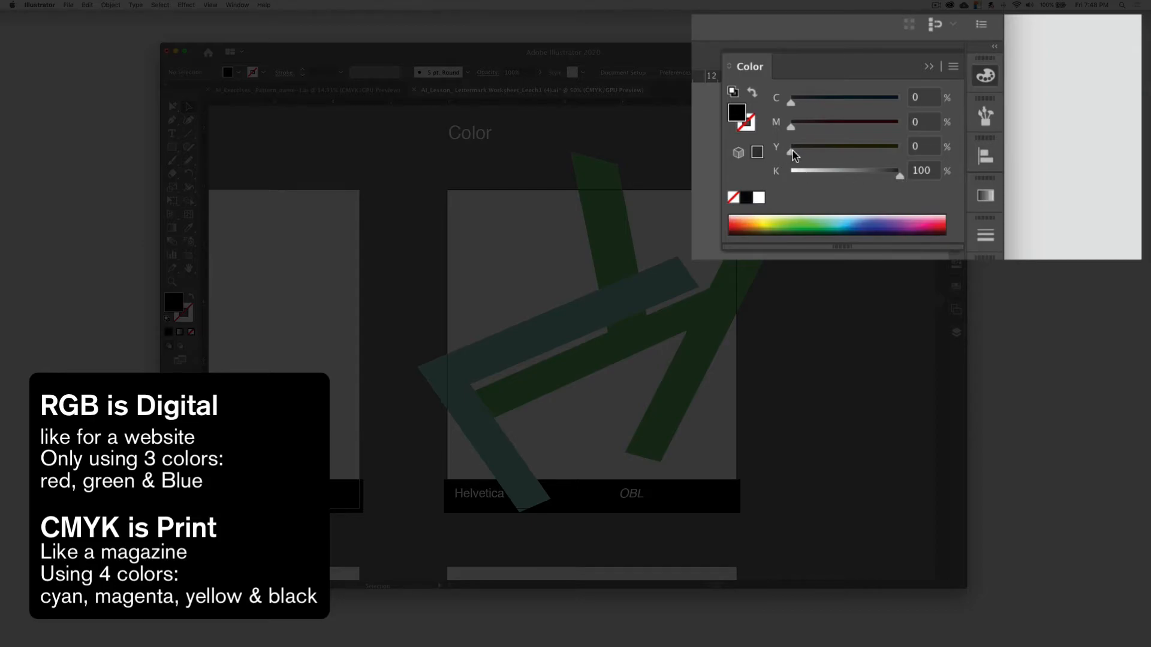
left_click(953, 67)
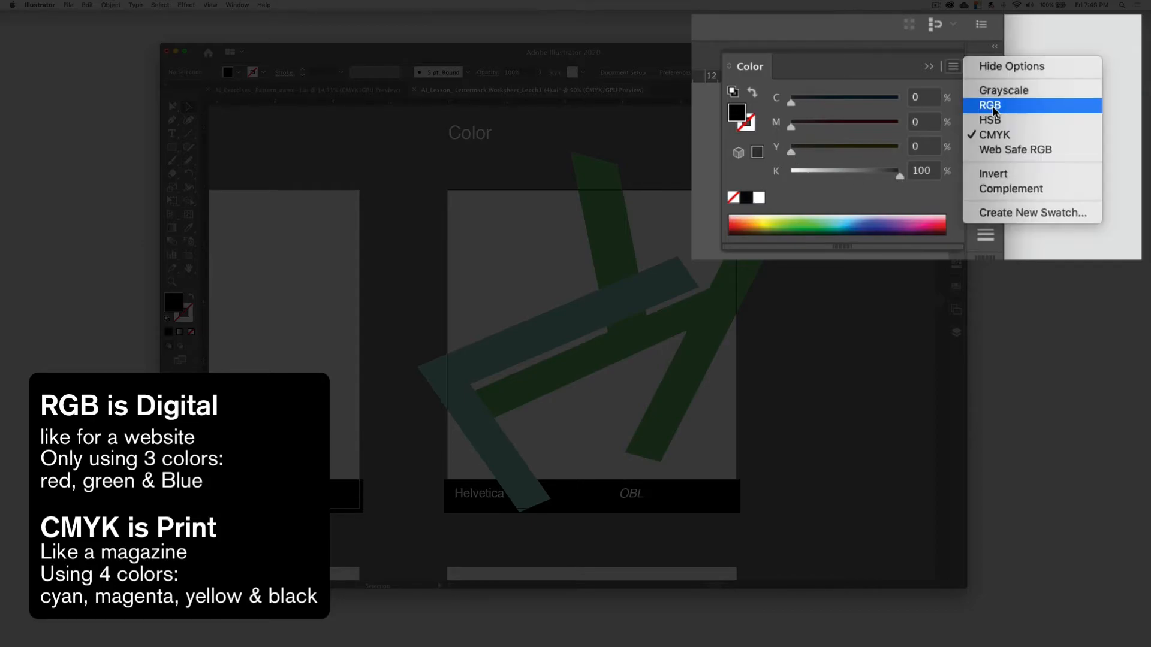
left_click(992, 110)
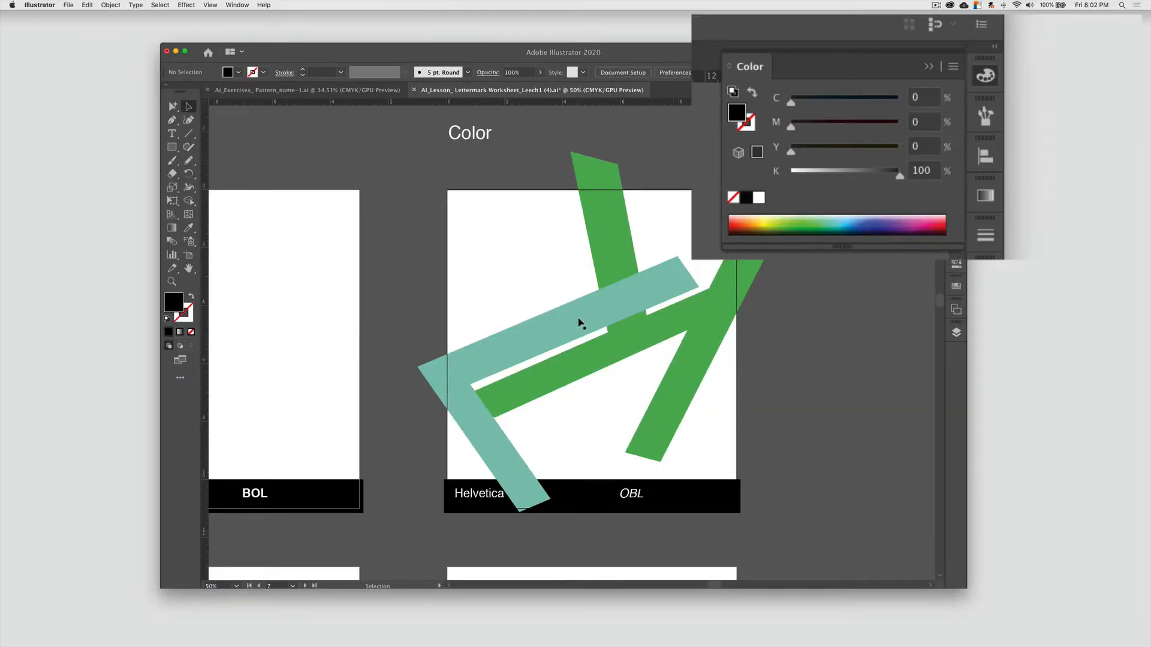
Swap the fill and stroke of the teal L on the Helvetica OBL artboard and set its stroke weight to 10 pt
left_click(579, 323)
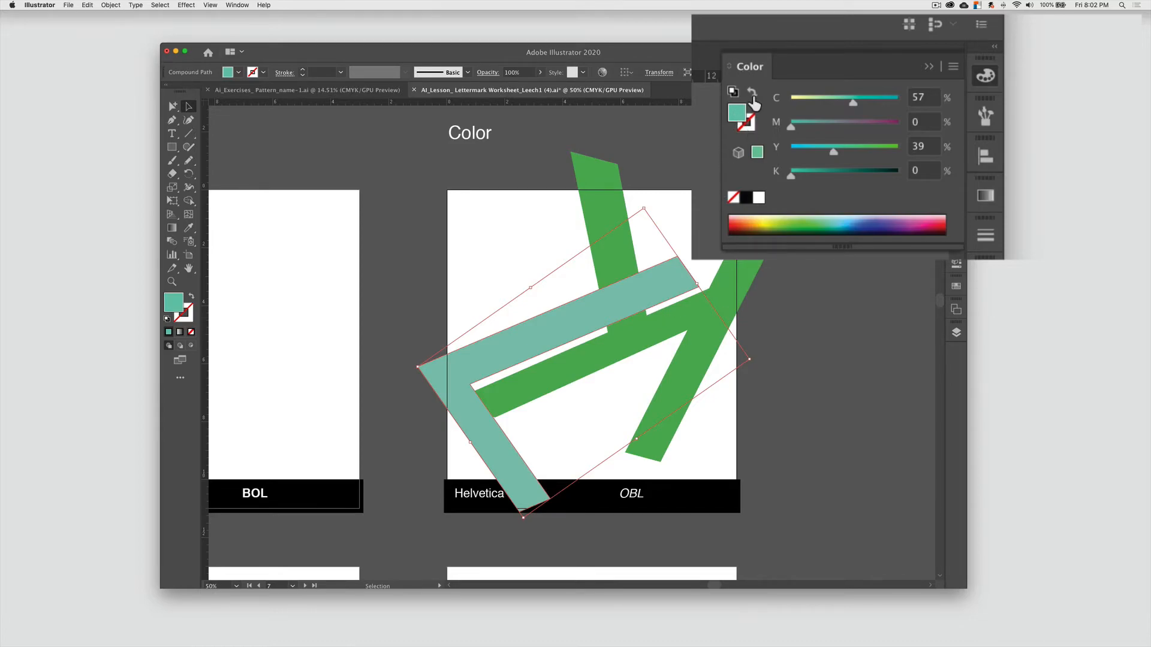
left_click(769, 99)
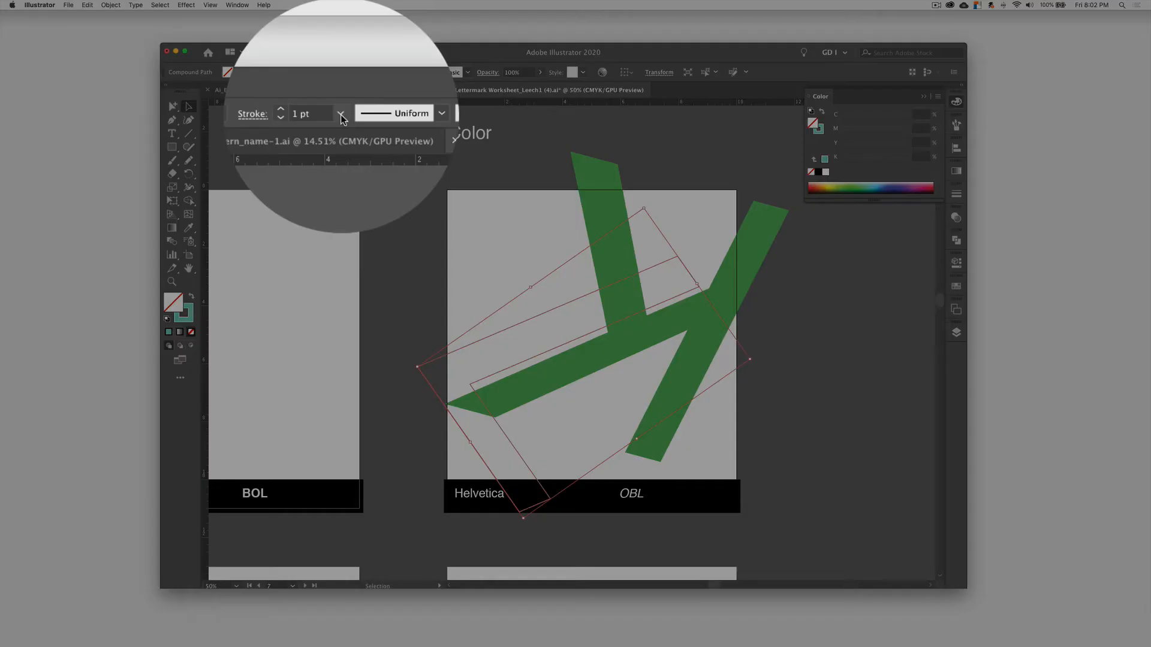
left_click(340, 72)
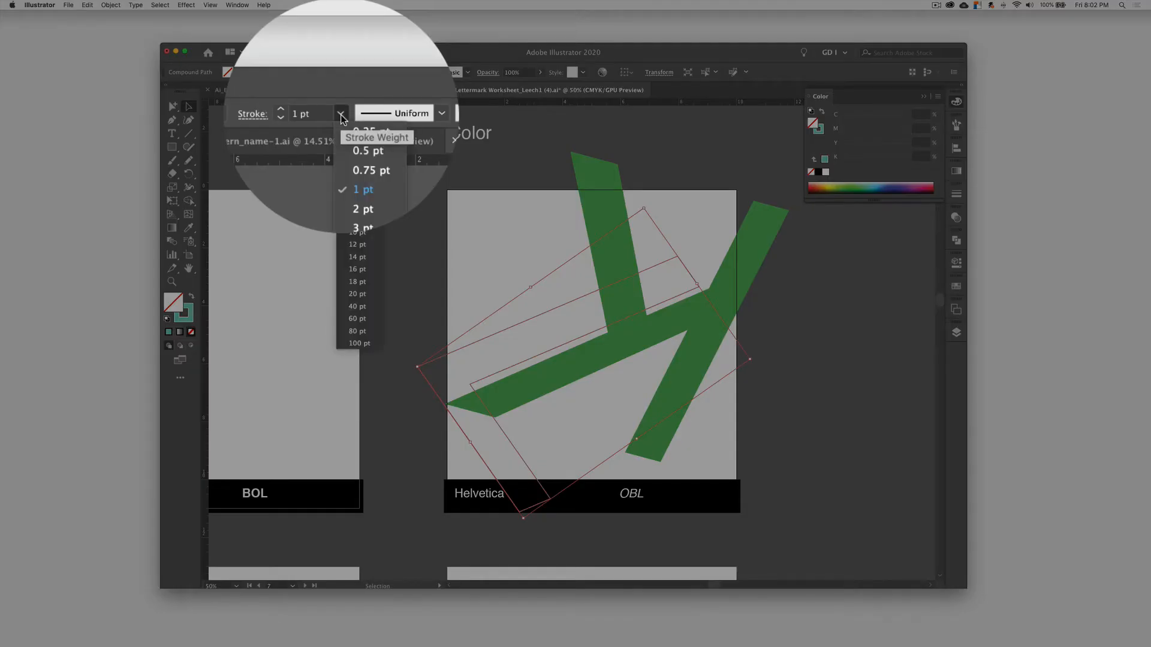
left_click(360, 234)
left_click(361, 235)
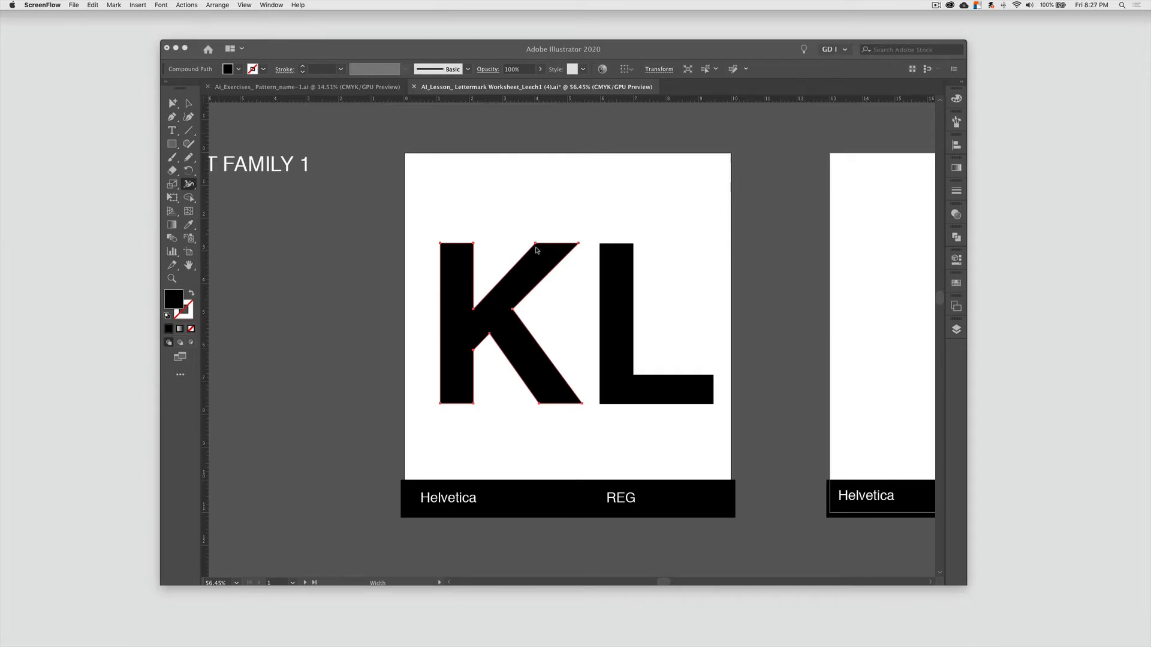
Slice the K and L on the Helvetica REG artboard with three thin horizontal Eraser cuts across both letters
left_click(519, 234)
key("v")
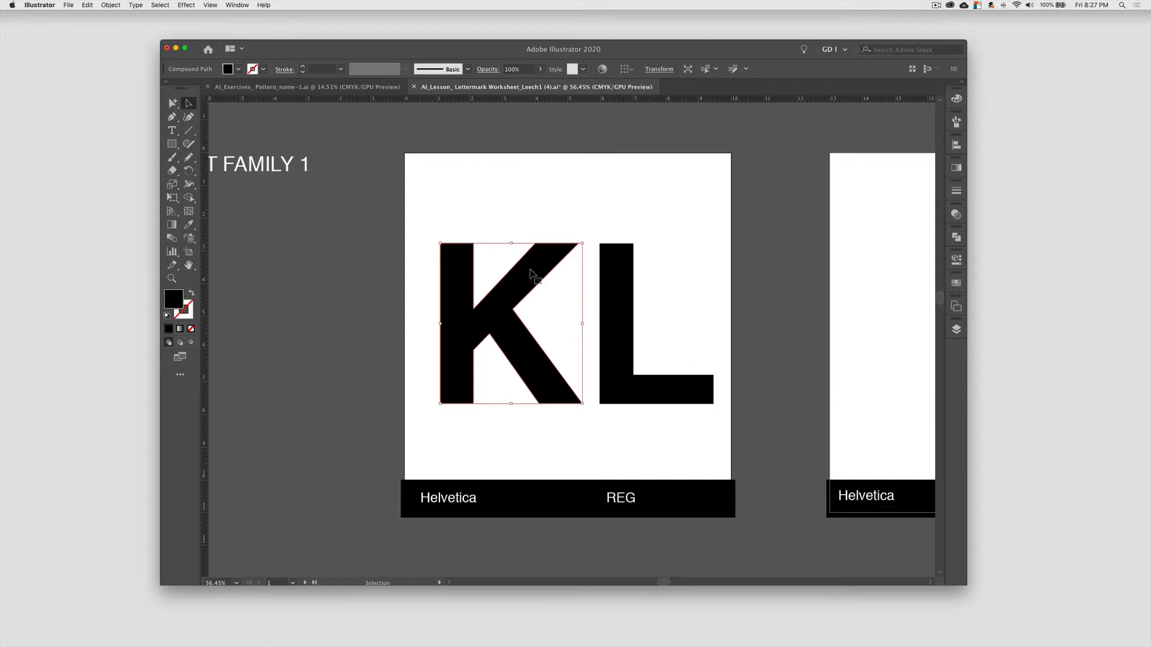
left_click(551, 283)
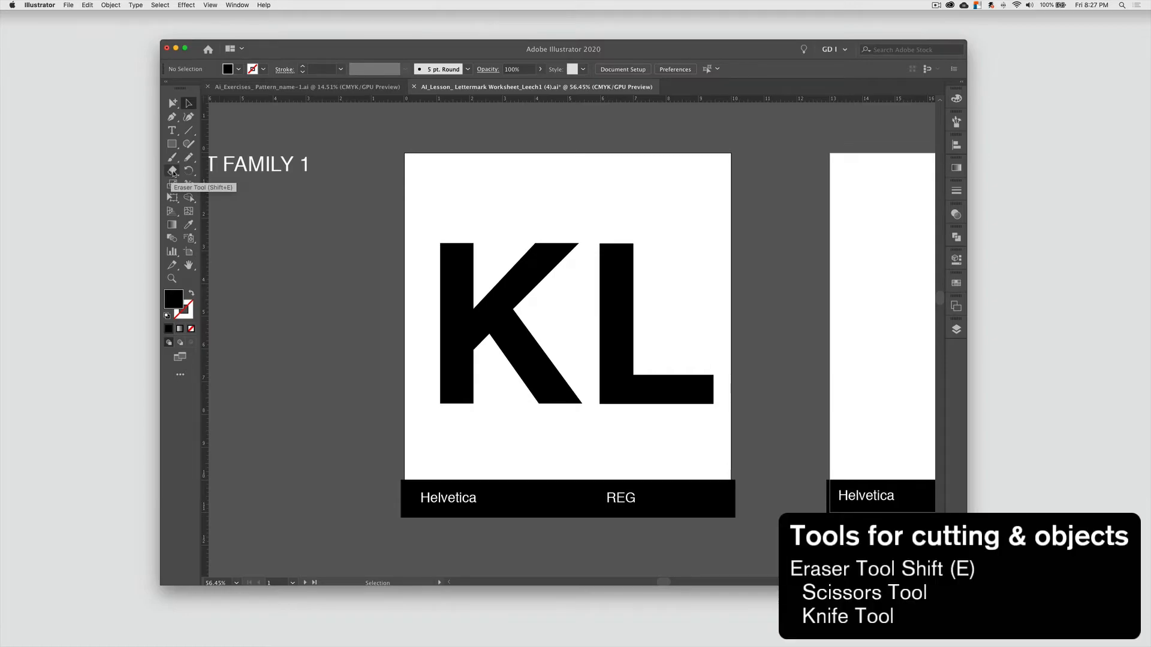
left_click(172, 171)
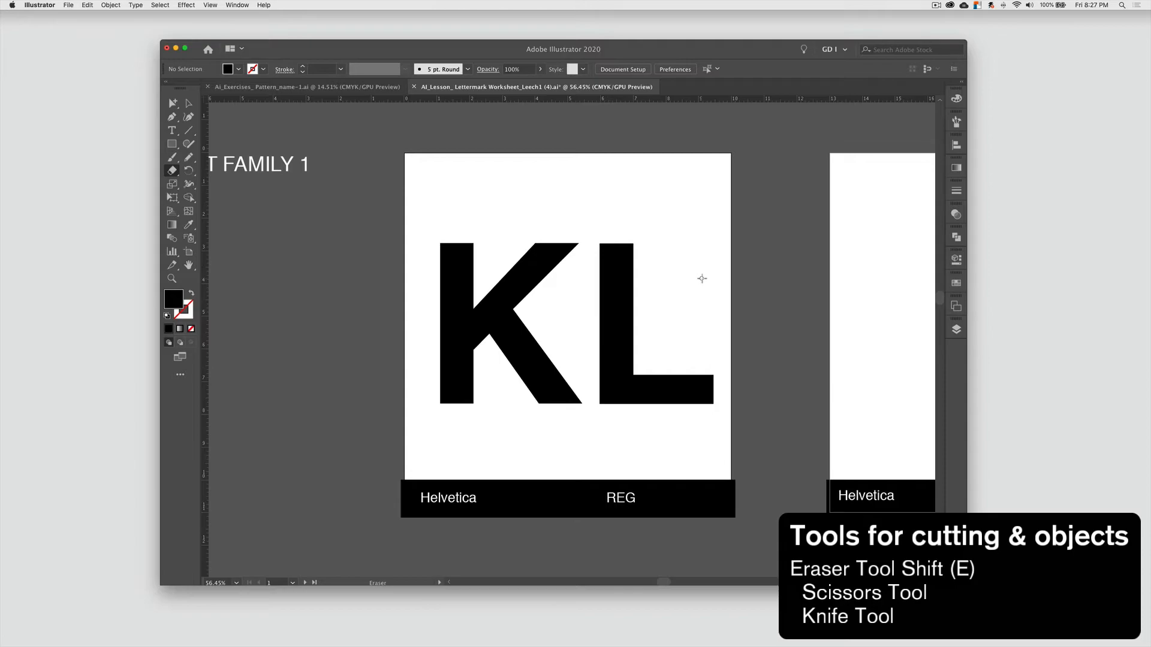
left_click_drag(423, 272, 702, 278)
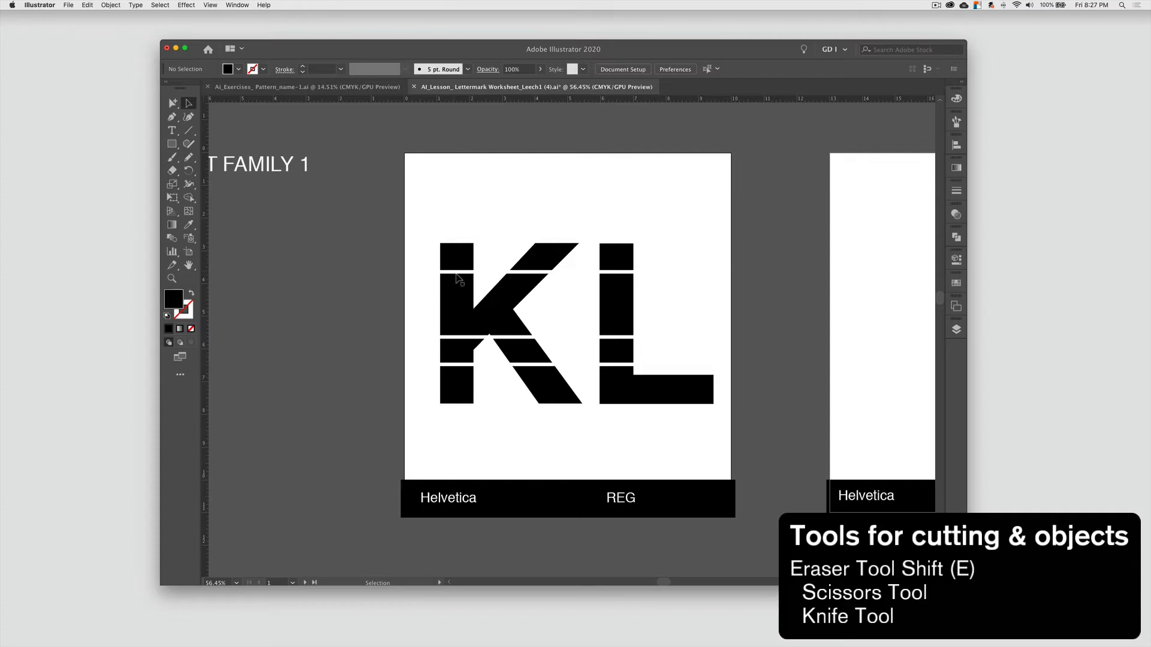
Offset the slices of the Helvetica REG letters alternately sideways and close the gaps between the rows
left_click(601, 268)
left_click_drag(545, 262, 560, 267)
left_click(418, 298)
left_click_drag(417, 342, 600, 346)
left_click_drag(679, 427, 461, 384)
left_click(480, 424)
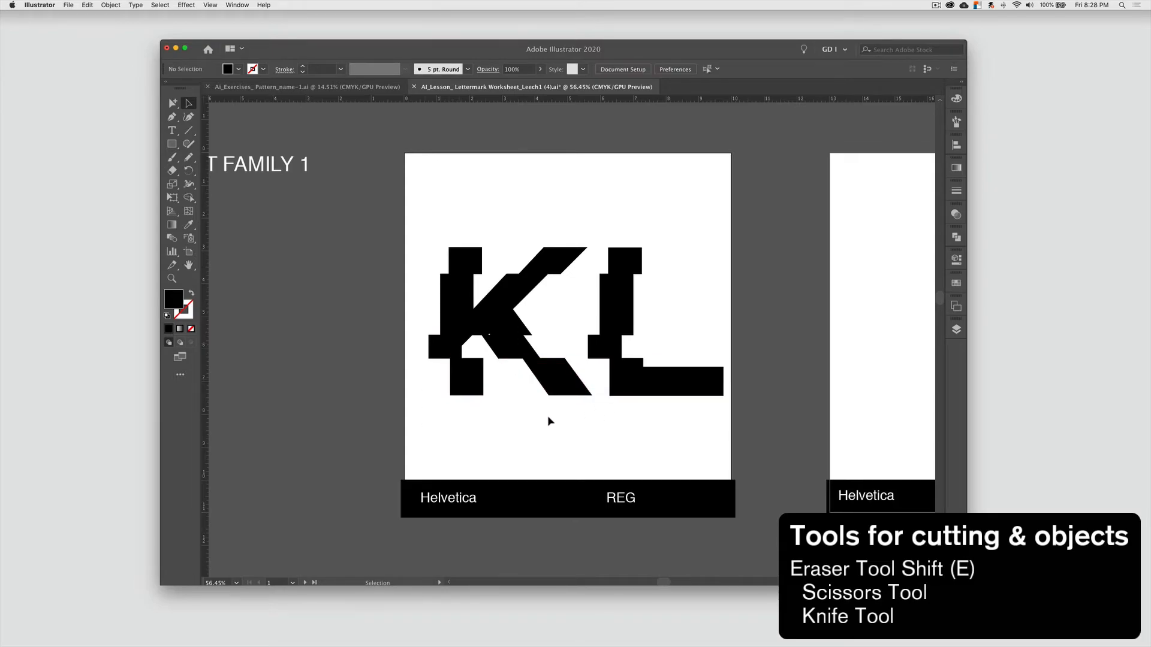
Rearrange the L's slices closer to the K so its top and base pieces touch the K's arm and leg
left_click_drag(704, 433, 606, 261)
left_click(577, 262)
left_click_drag(578, 345, 634, 316)
left_click_drag(605, 262, 603, 262)
left_click(606, 289)
left_click_drag(511, 345, 520, 347)
left_click(563, 439)
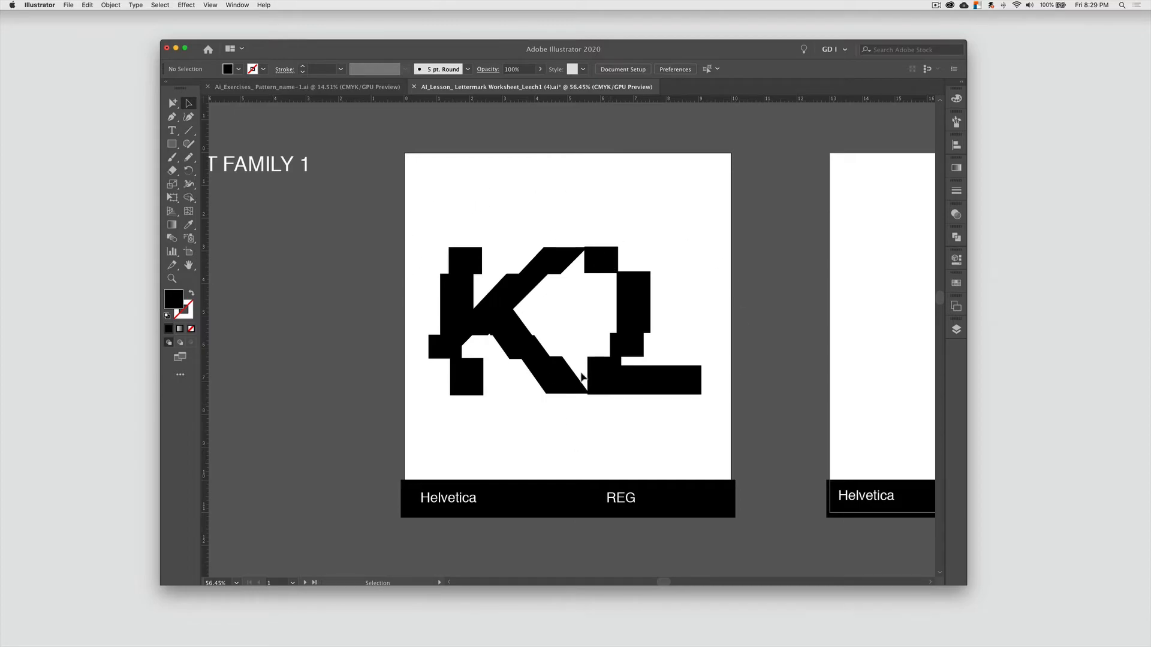
Enlarge all the sliced KL pieces together until they extend past both sides of the Helvetica REG artboard, and reposition them
left_click_drag(425, 230, 713, 438)
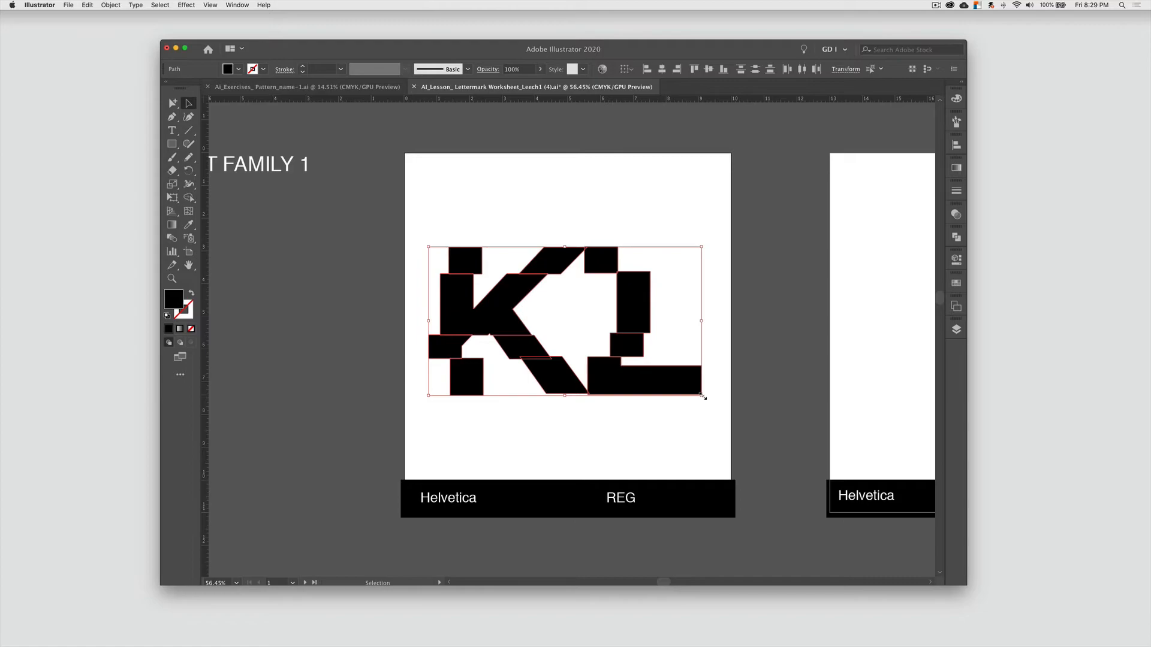
left_click_drag(702, 396, 788, 443)
left_click_drag(429, 245, 350, 204)
left_click_drag(497, 278, 521, 276)
left_click(581, 322)
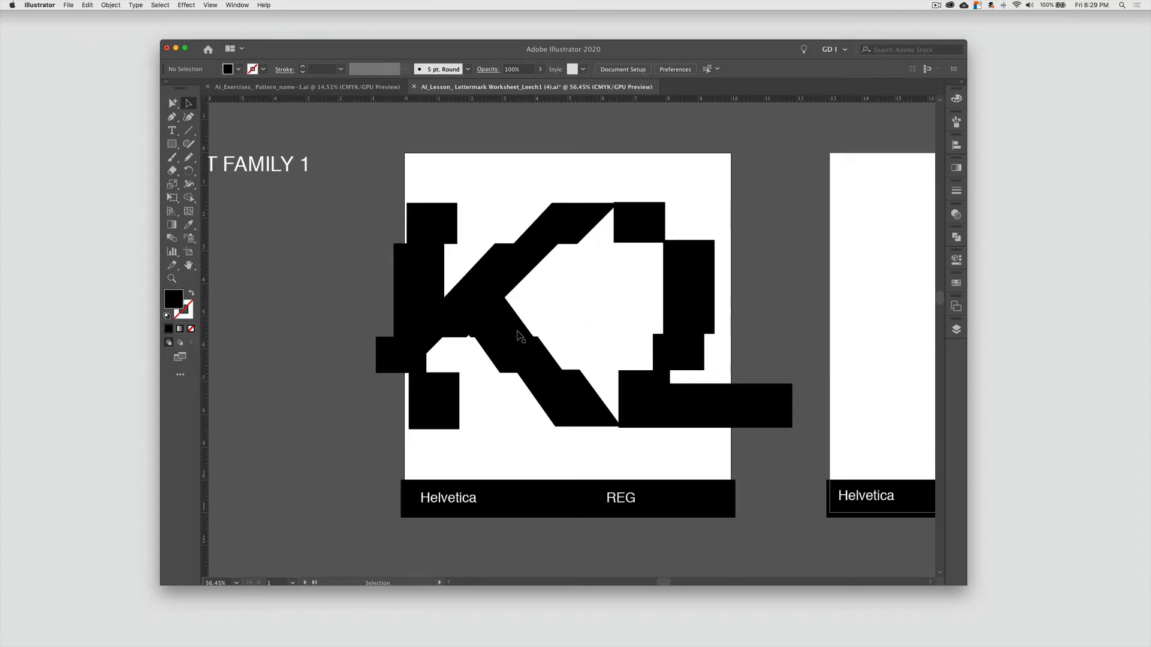
Tilt the Baskerville REG L clockwise and the K counterclockwise, and move them together so the K's leg overlaps the L's base
scroll(527, 335, "down", 3)
scroll(532, 337, "down", 10)
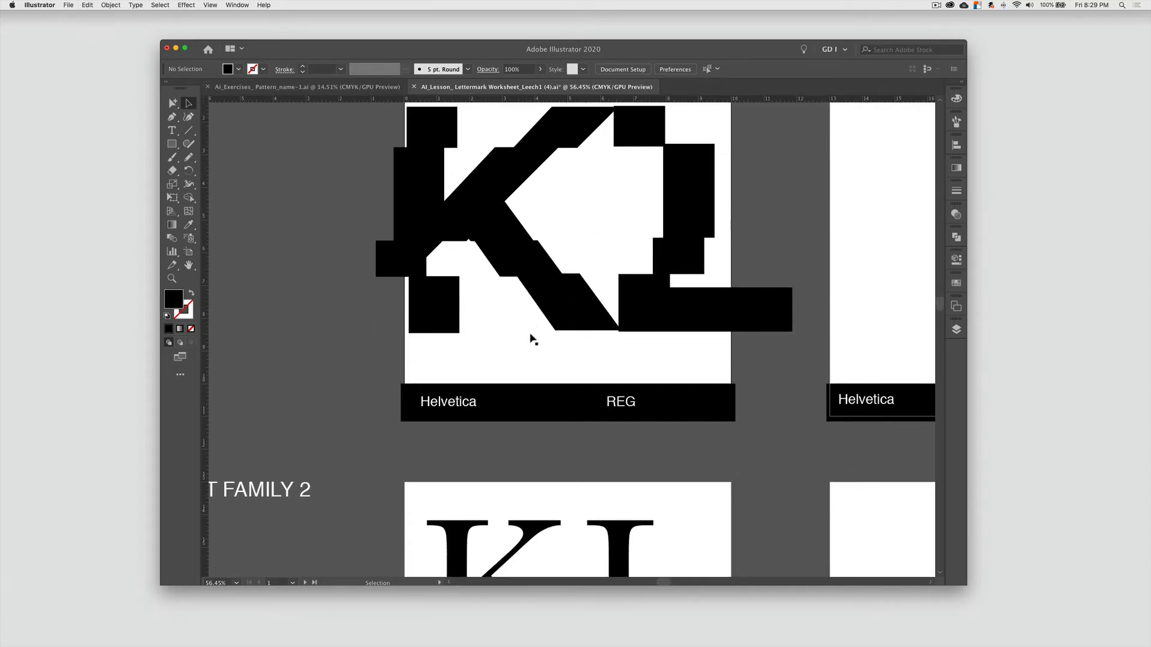
left_click(616, 382)
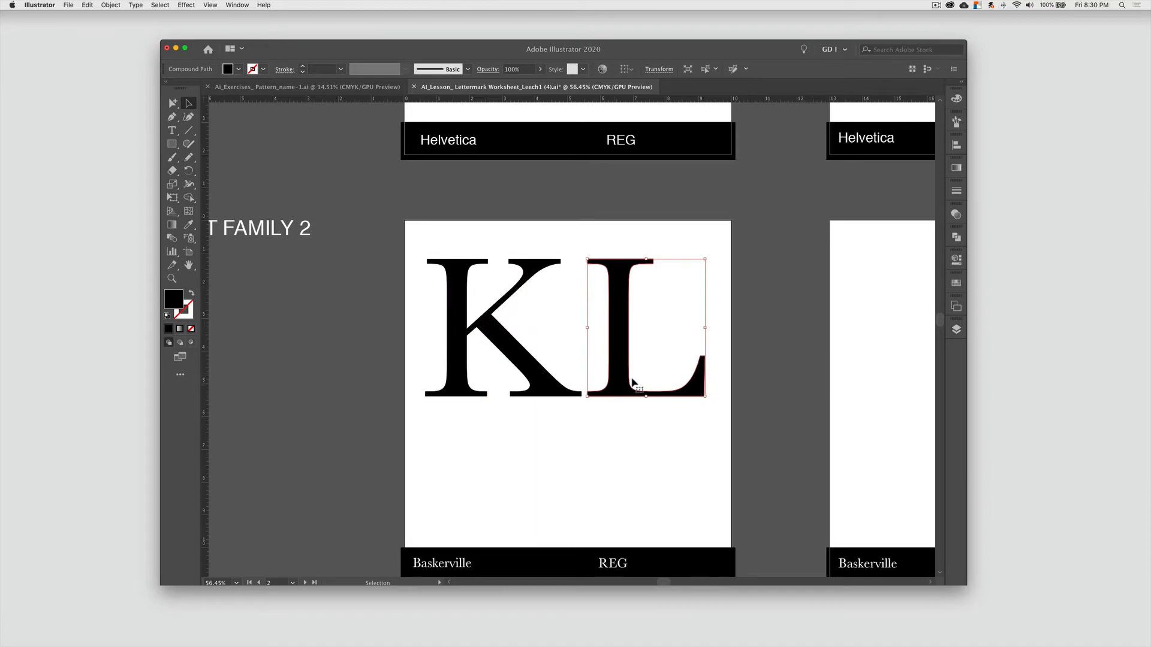
left_click_drag(706, 401, 679, 418)
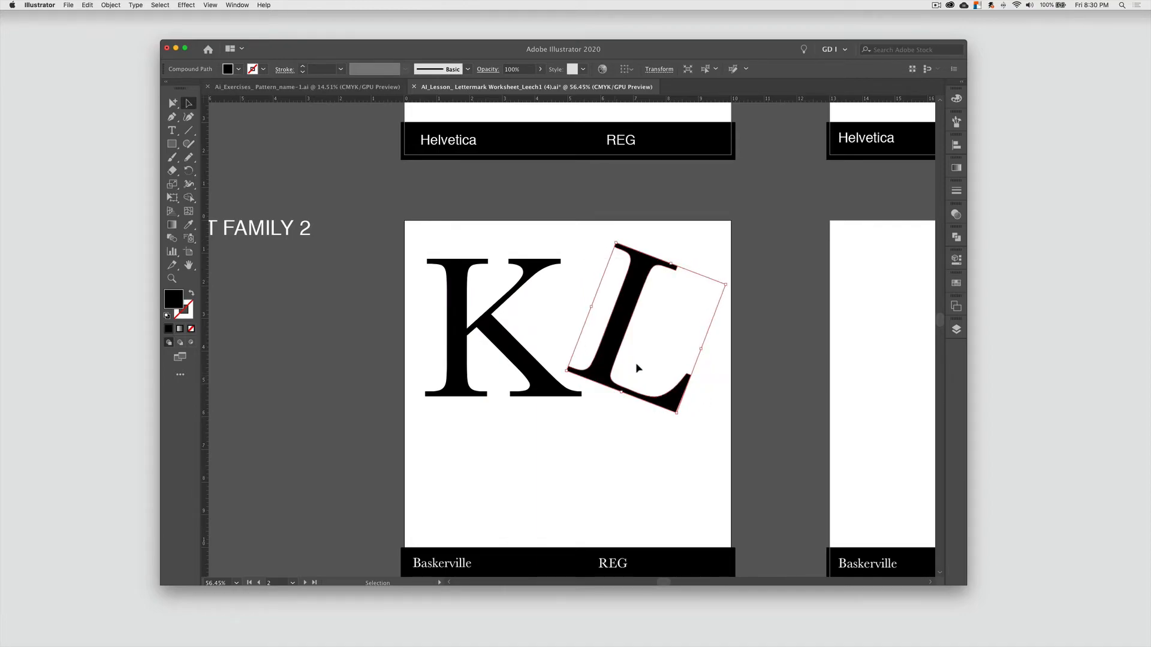
left_click_drag(602, 357, 542, 405)
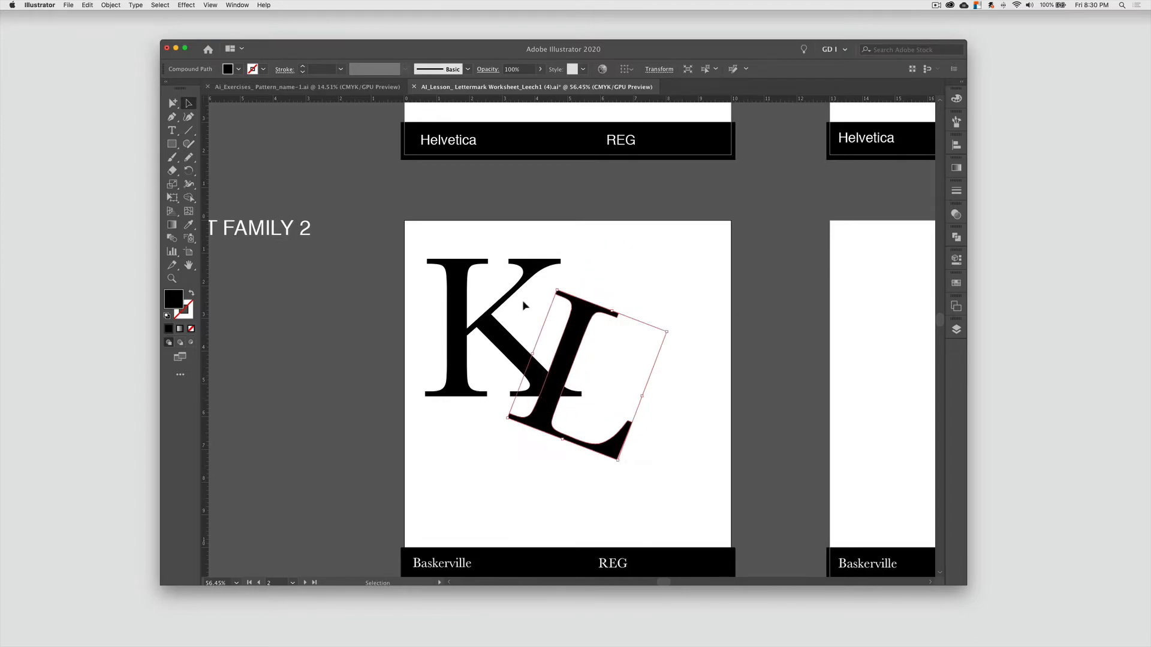
left_click_drag(570, 351, 569, 328)
left_click_drag(510, 343, 494, 355)
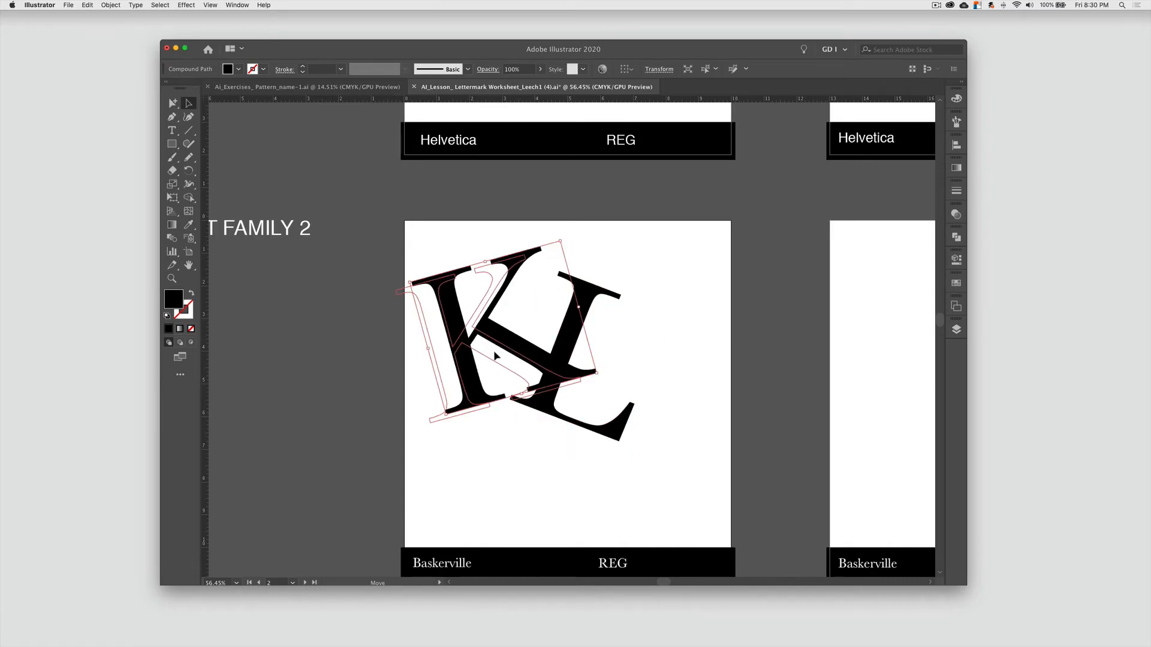
left_click(521, 429)
left_click_drag(549, 422, 543, 402)
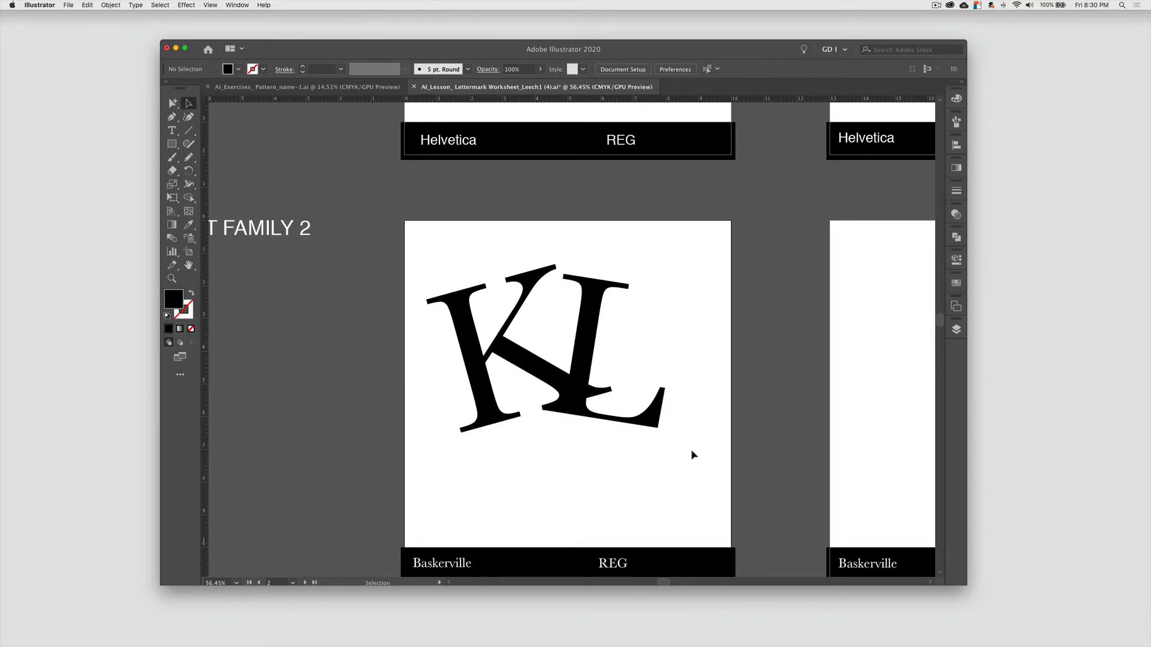
Cut both Baskerville letters with a wavy freehand Knife line across their lower parts
left_click_drag(691, 451, 433, 277)
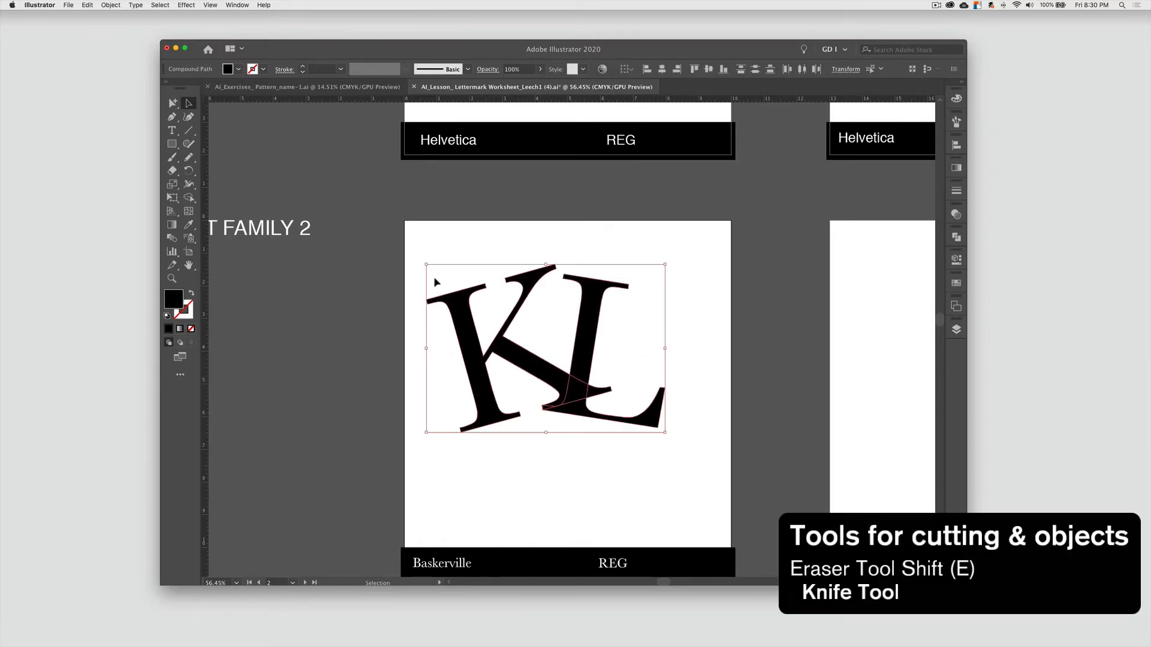
left_click(172, 171)
left_click(172, 173)
left_click(215, 198)
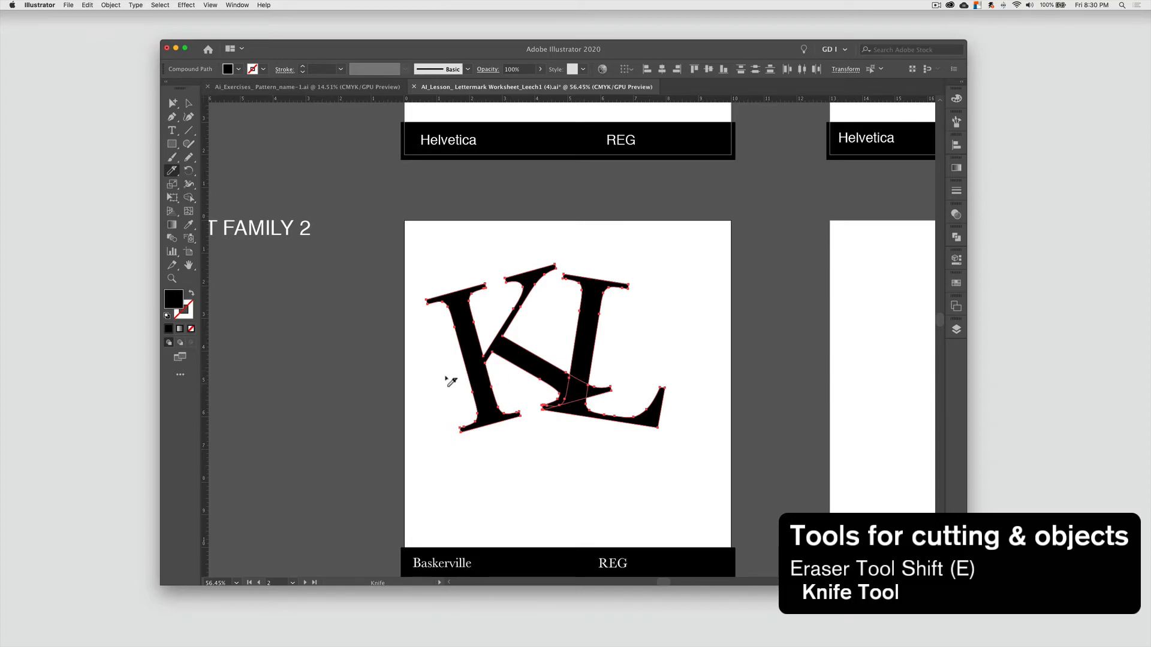
mouse_move(445, 379)
left_mouse_down()
mouse_move(535, 373)
mouse_move(575, 393)
mouse_move(626, 394)
left_mouse_up()
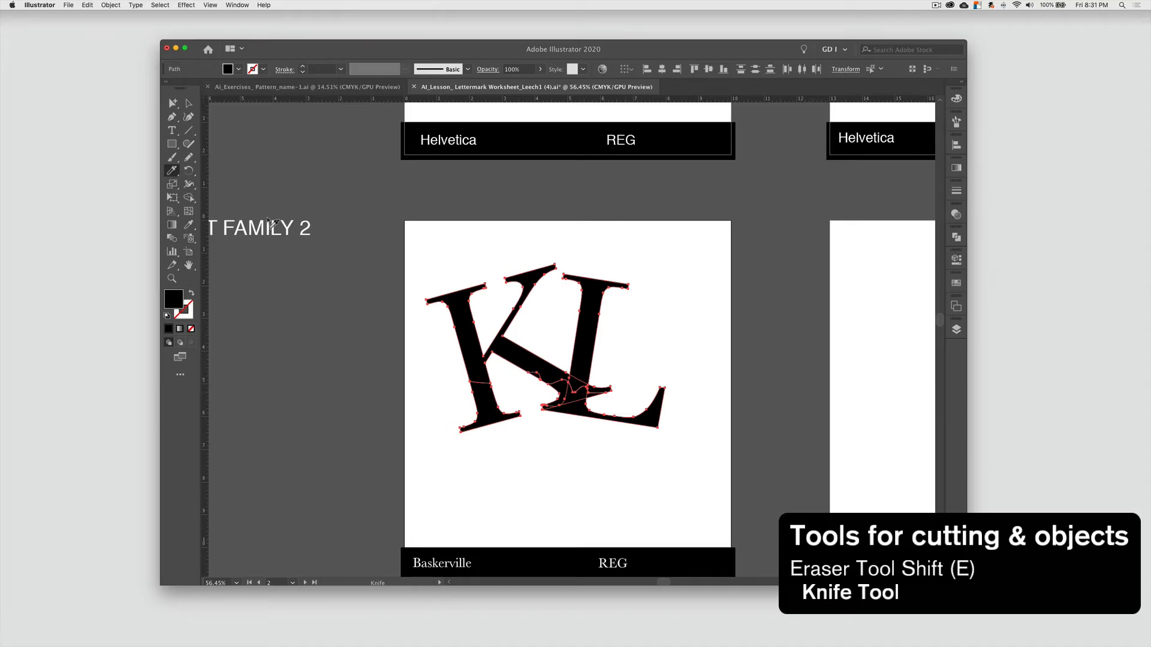
Pull the cut Baskerville pieces apart and rearrange them into a fragmented KL composition
left_click(172, 103)
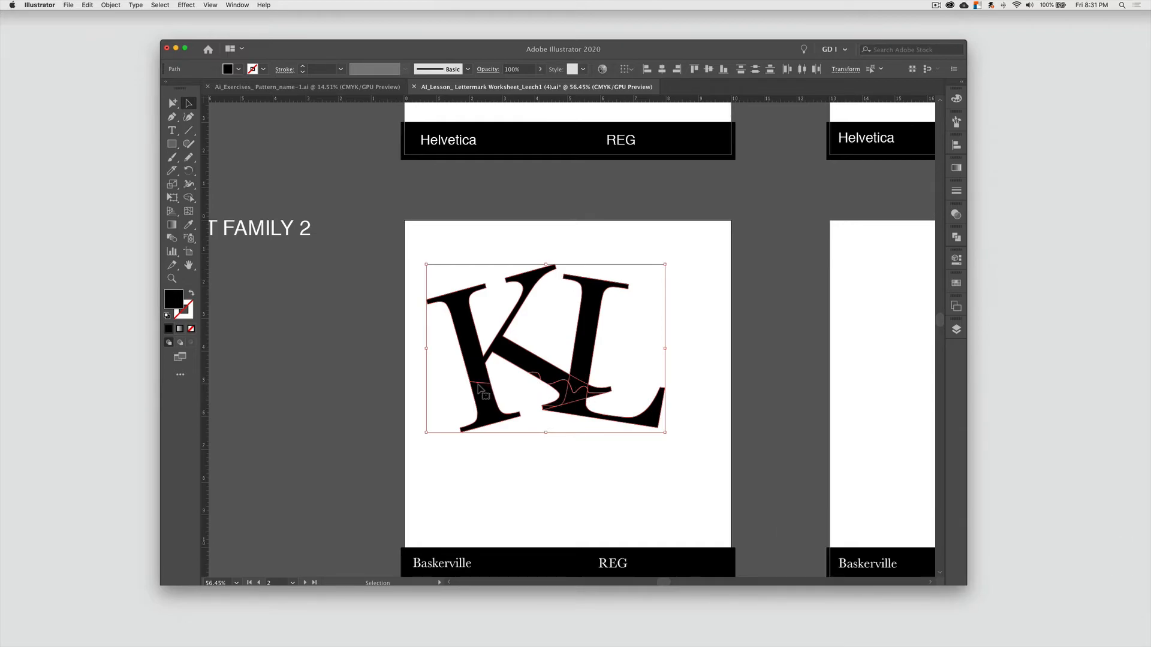
left_click(543, 468)
left_click(477, 363)
left_click_drag(477, 364, 454, 361)
left_click_drag(592, 395, 548, 436)
left_click_drag(586, 357, 612, 341)
left_click_drag(591, 395, 568, 450)
mouse_move(586, 413)
left_mouse_down()
mouse_move(620, 446)
mouse_move(564, 413)
mouse_move(578, 413)
left_mouse_up()
left_click_drag(610, 339, 578, 335)
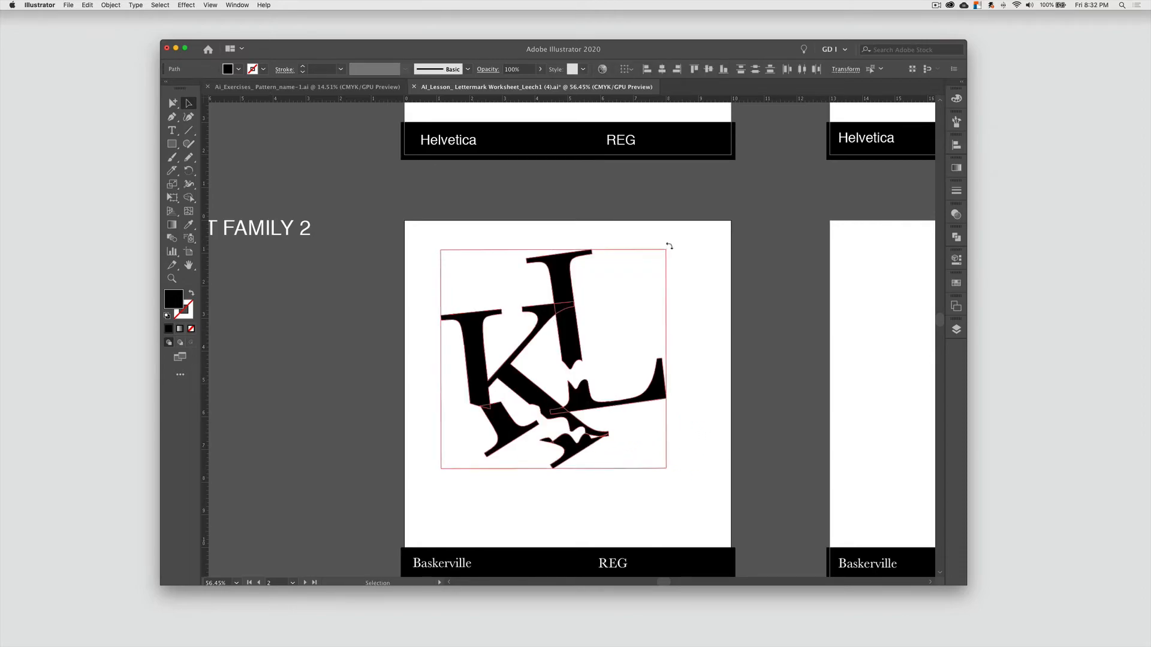
Rotate all the Baskerville fragments counterclockwise as one selection, enlarge them, and reposition them to fill the artboard
left_click_drag(670, 247, 602, 237)
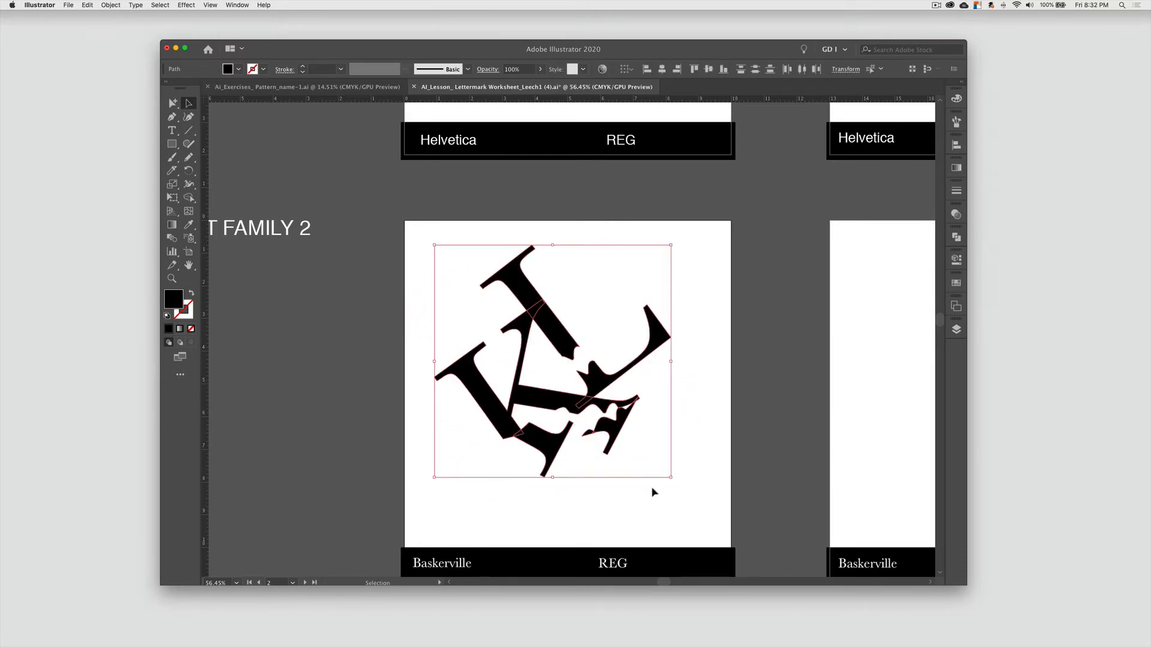
left_click_drag(671, 477, 716, 514)
left_click_drag(621, 384, 653, 414)
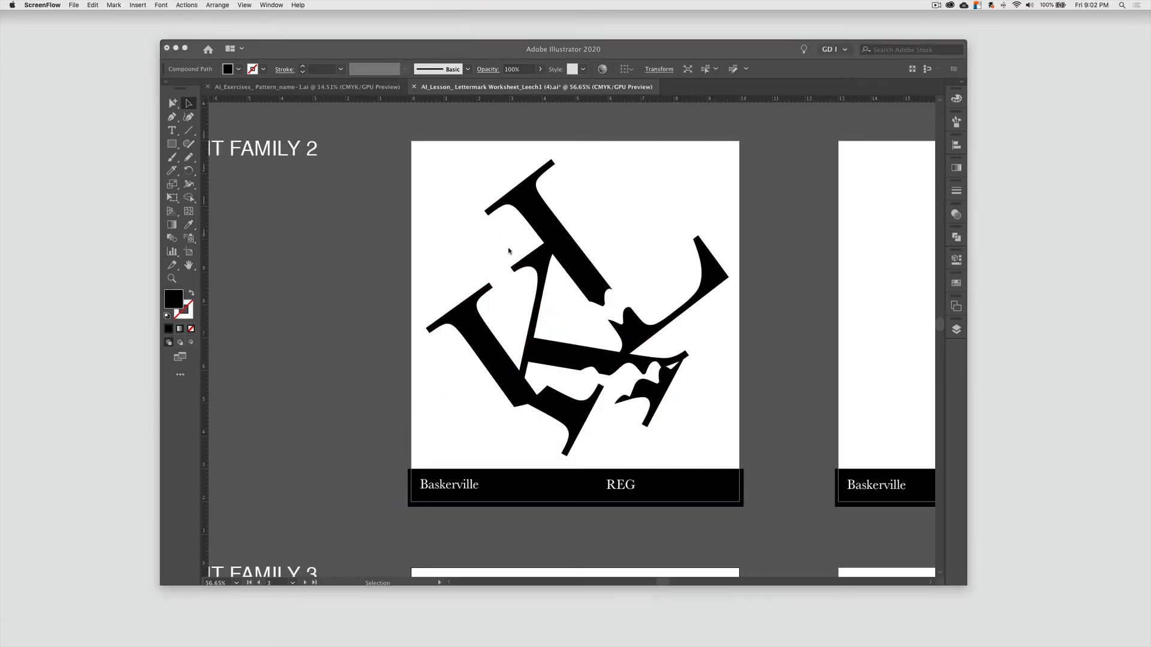
Delete the two anchor points at the K's inner right junction on the Futura Book artboard, making its arms a solid shape
scroll(508, 251, "down", 8)
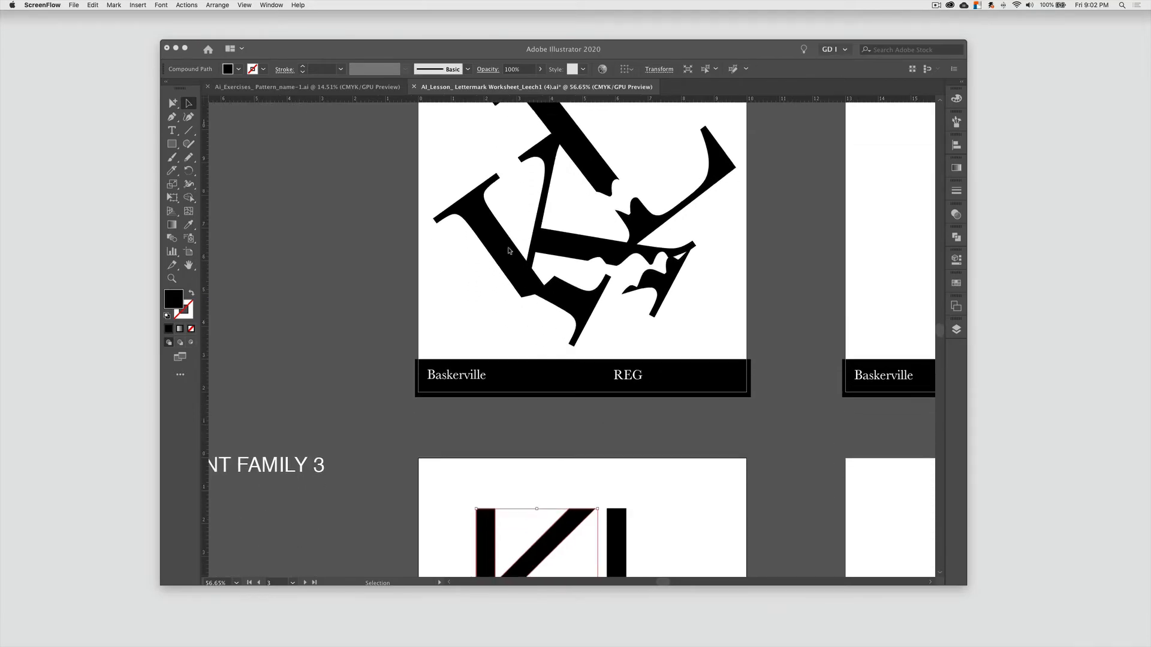
scroll(508, 250, "down", 6)
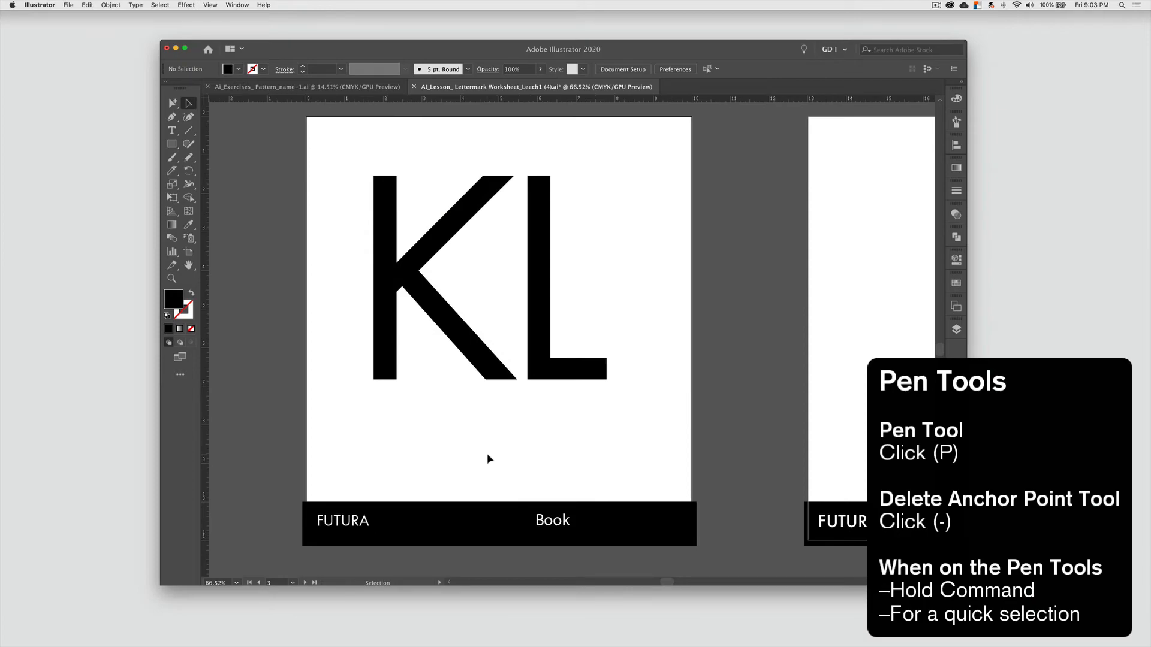
left_click(176, 119)
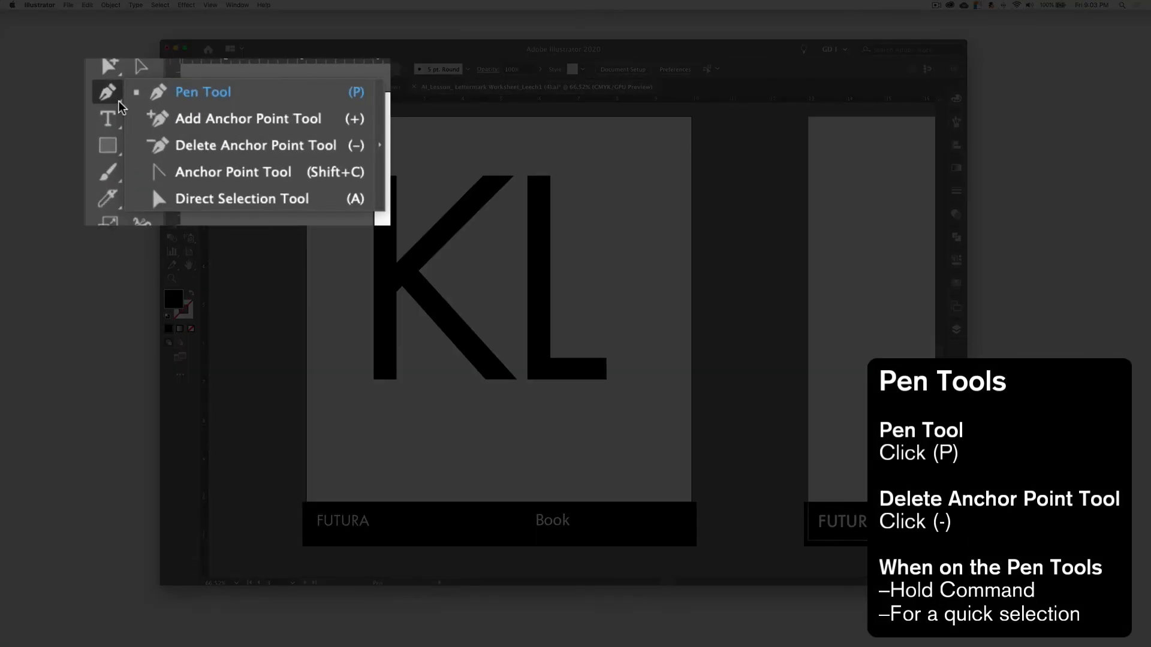
left_click(201, 98)
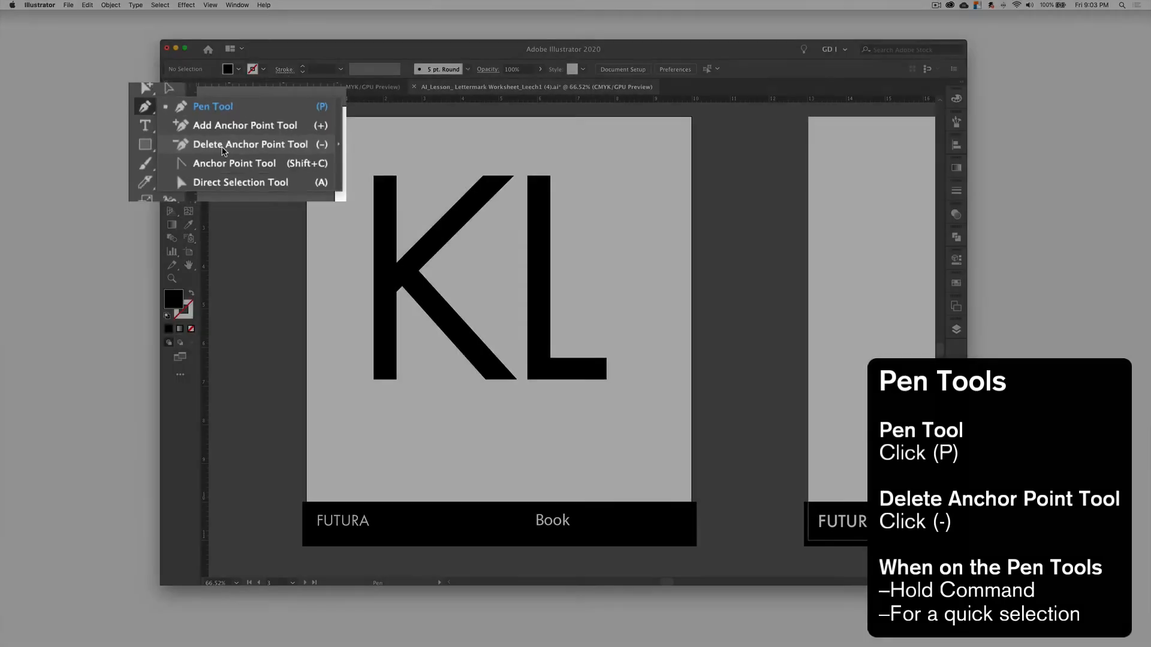
left_click(217, 153)
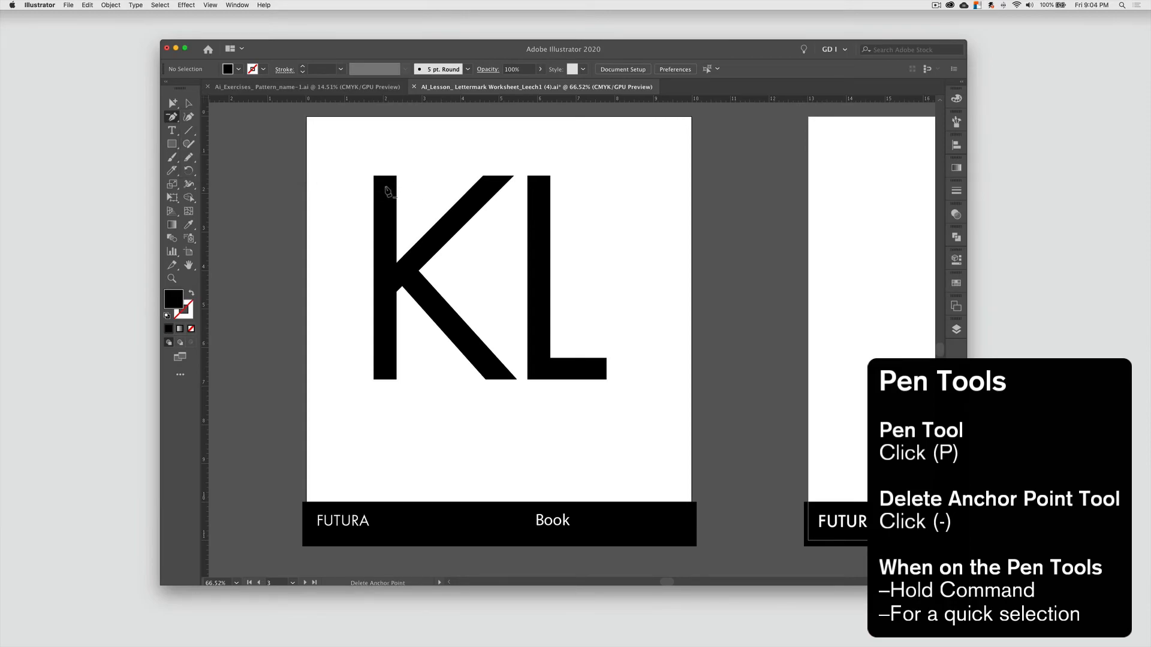
key("super")
left_click(388, 196, "super")
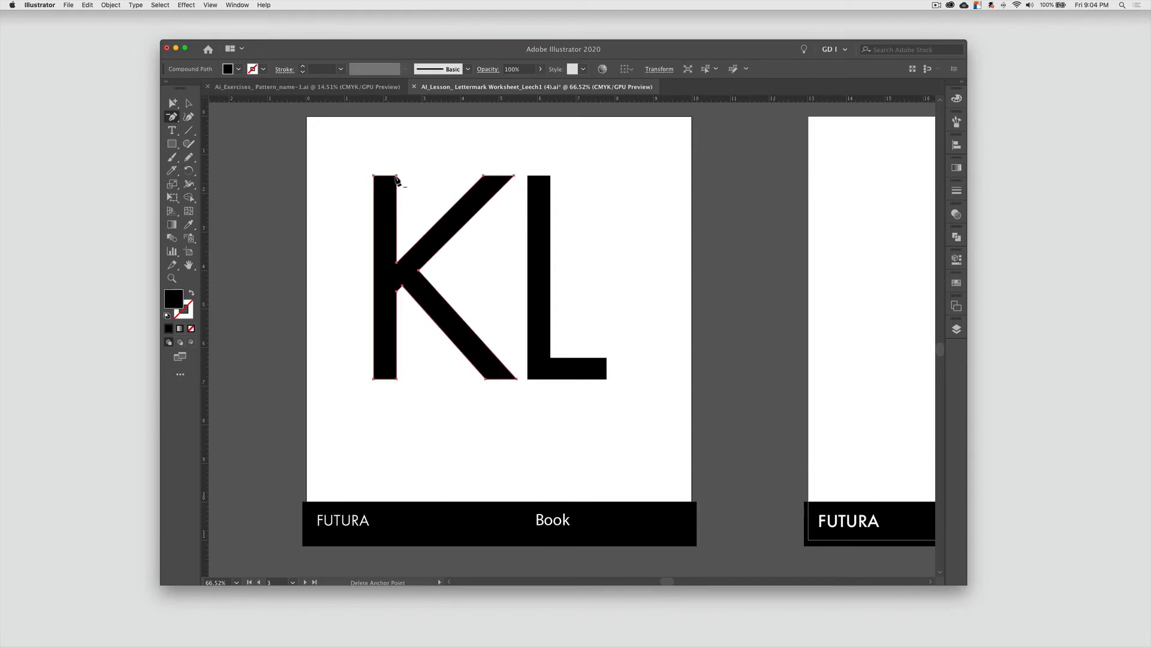
left_click(419, 272)
left_click(402, 288)
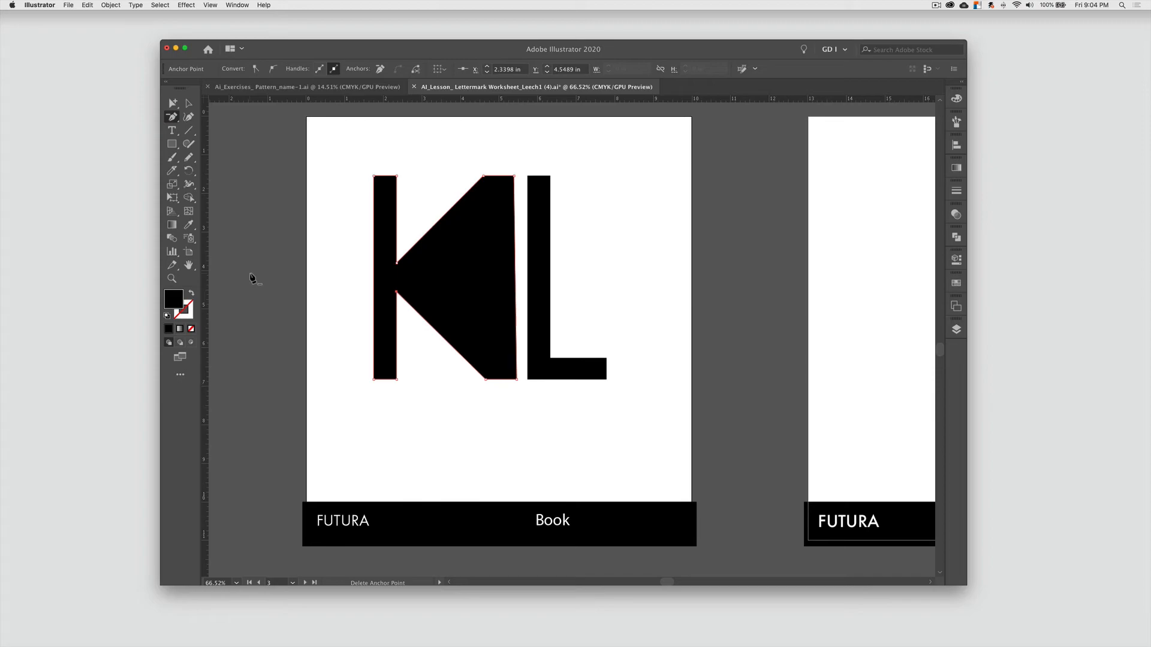
Fill the L on the Futura Book artboard with white using the Color Picker
left_click(172, 104)
left_click(539, 252)
left_click(238, 70)
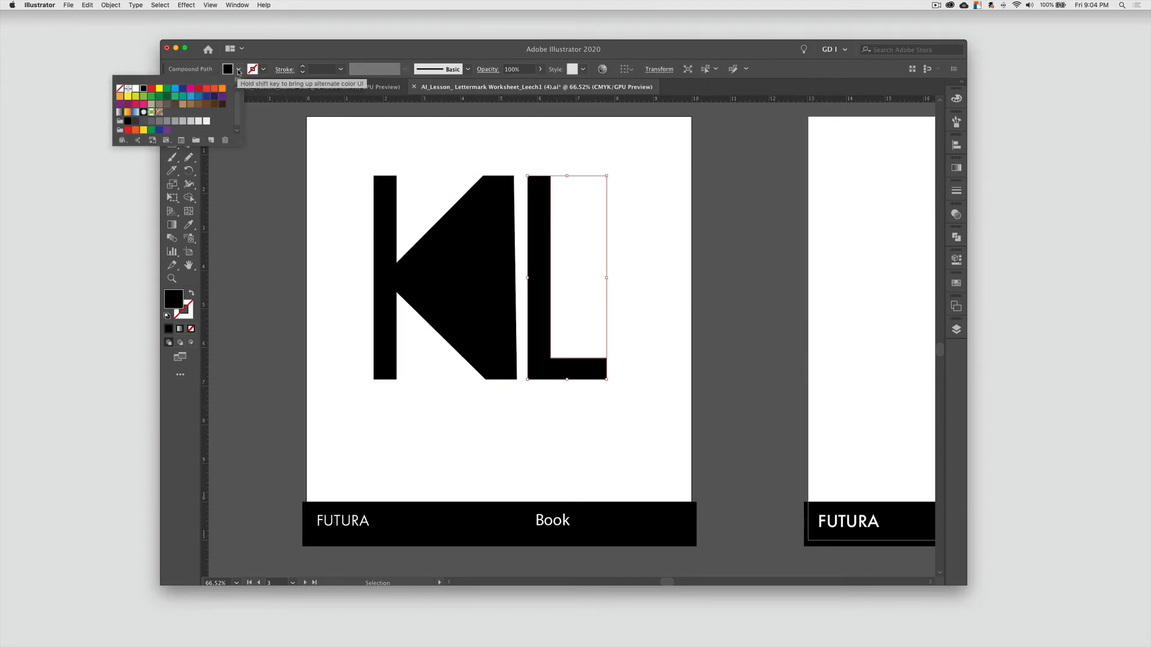
left_click(173, 303)
double_click(172, 304)
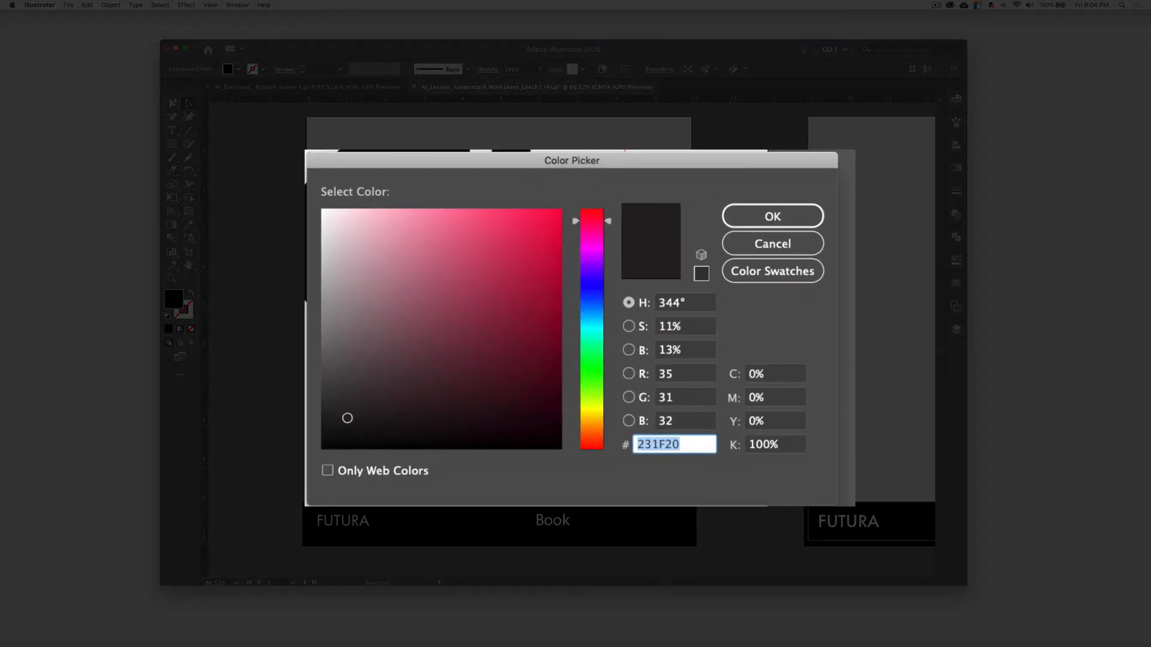
left_click(345, 421)
left_click_drag(344, 378, 322, 209)
left_click(773, 217)
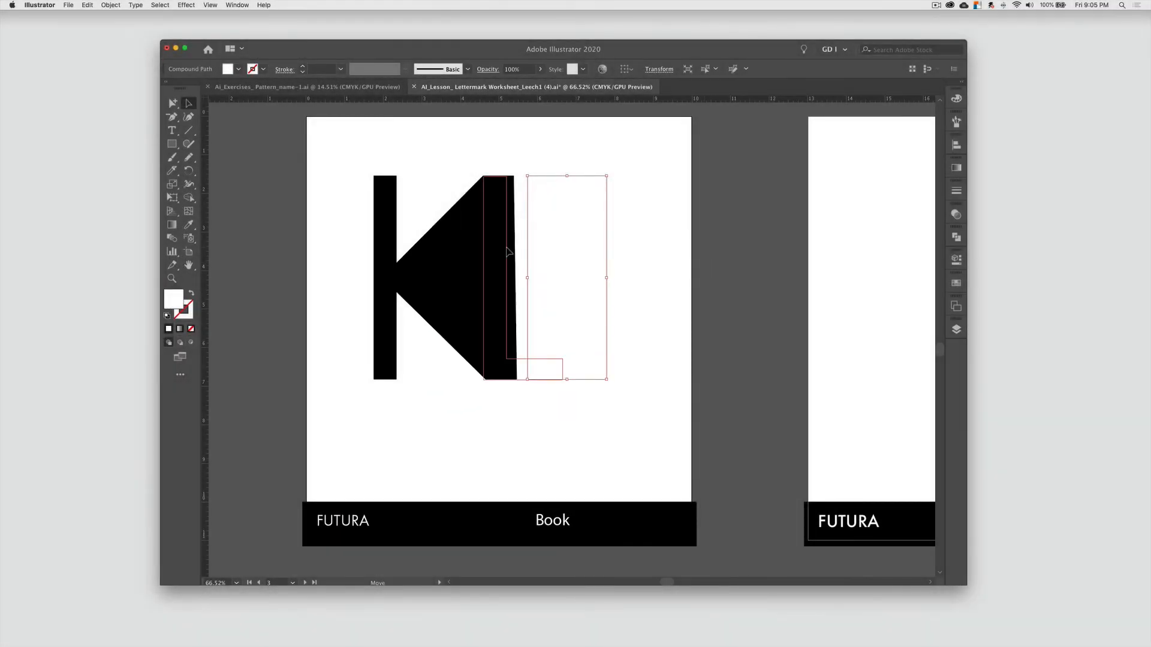
Move the white L against the K's solid arms on the Futura Book artboard, and give it a black stroke with no fill
left_click_drag(507, 251, 512, 251)
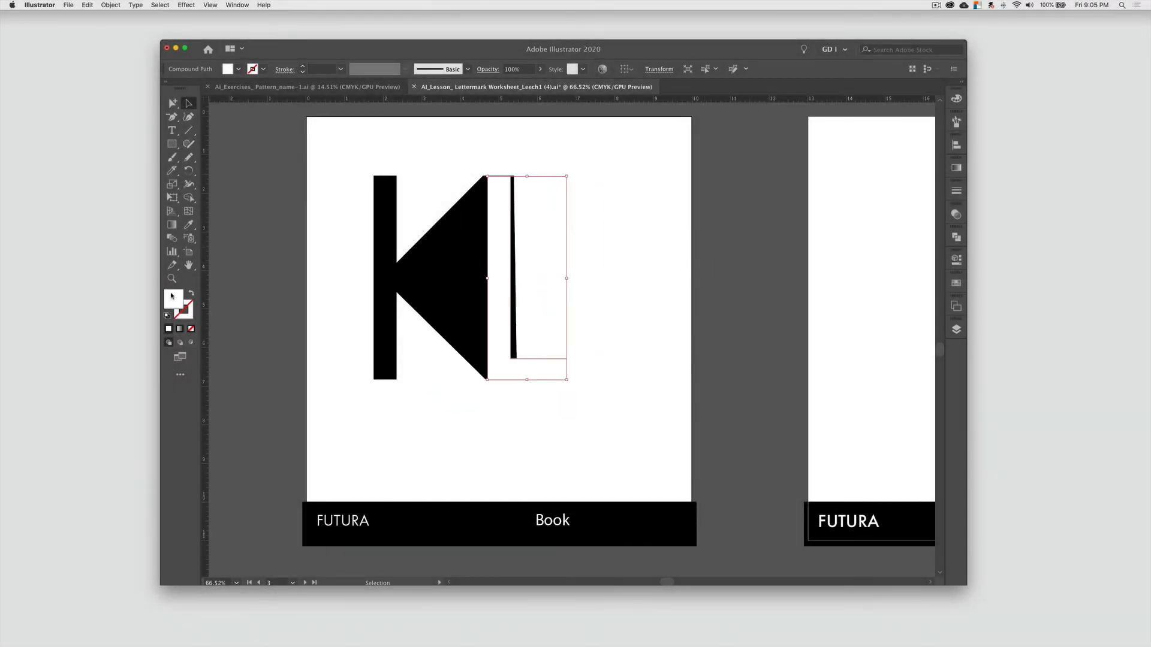
left_click(190, 294)
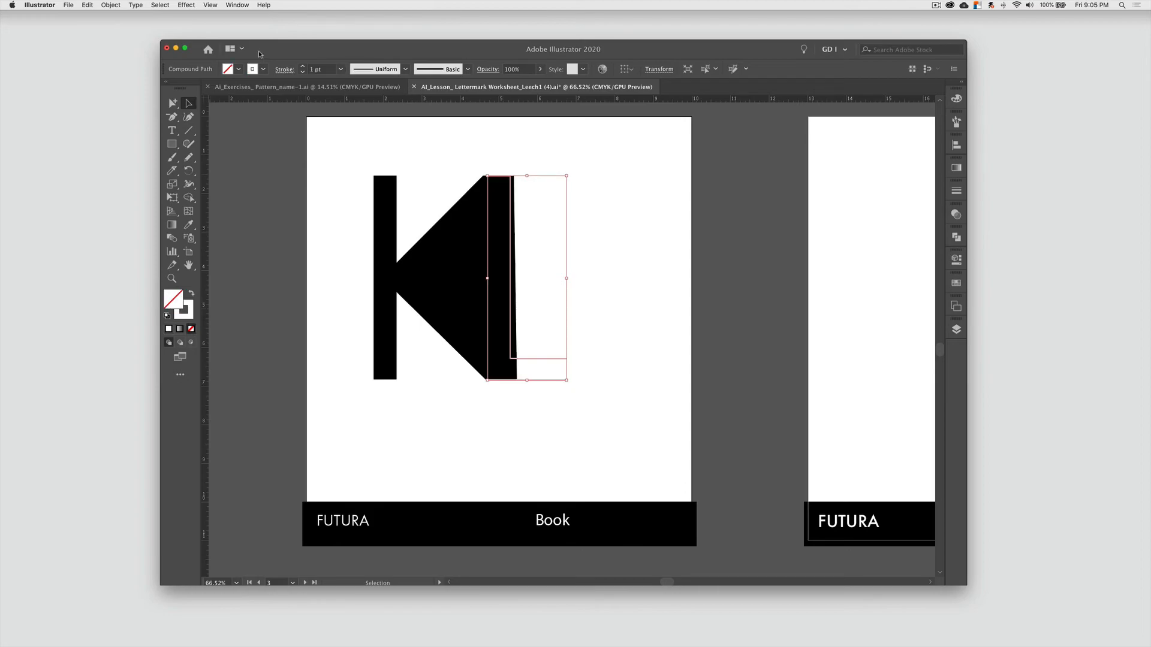
left_click(263, 69)
left_click(152, 121)
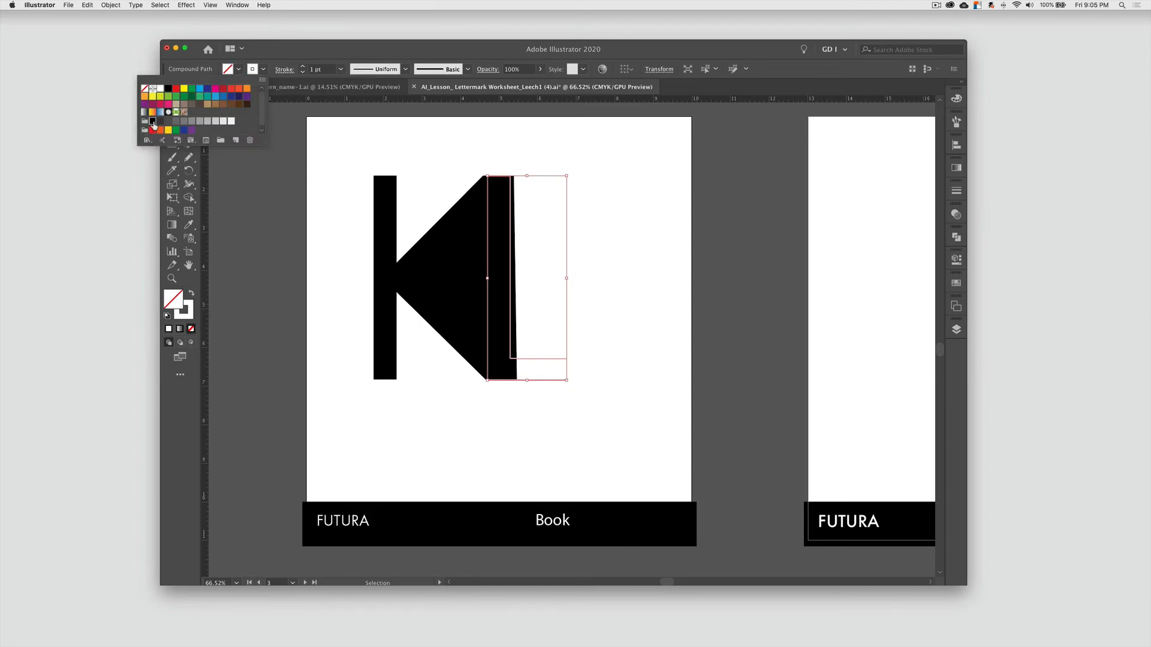
left_click(273, 204)
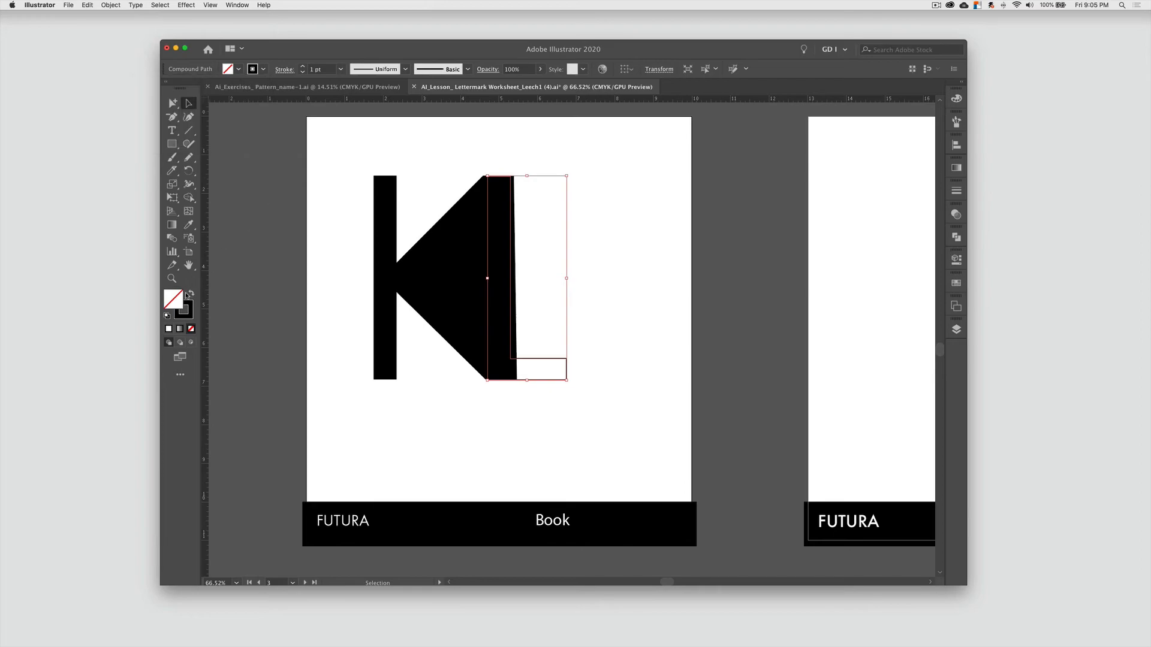
Reselect the outlined L and fill it with an off-white using the Color Picker
left_click(519, 372)
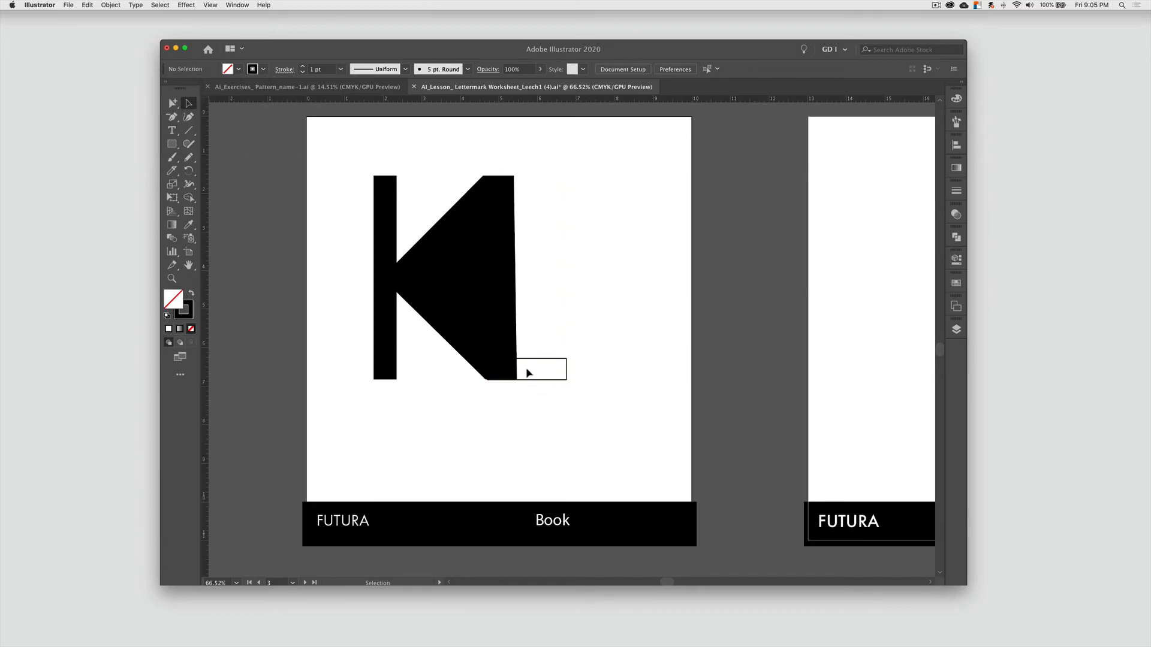
left_click(528, 365)
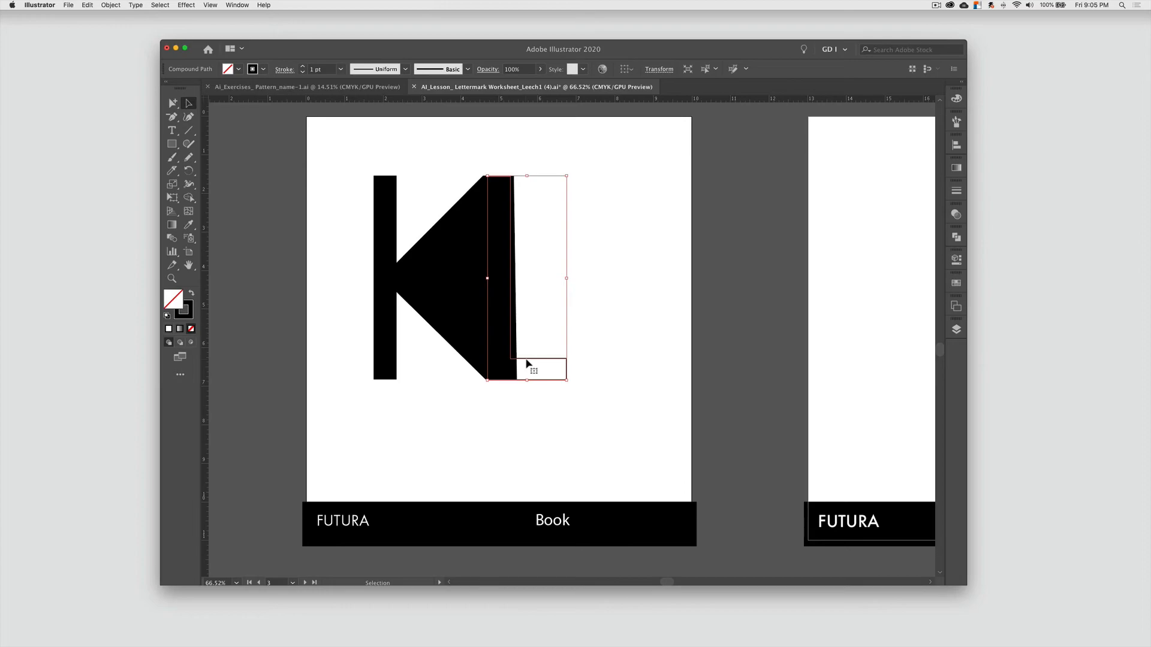
scroll(526, 365, "right", 1)
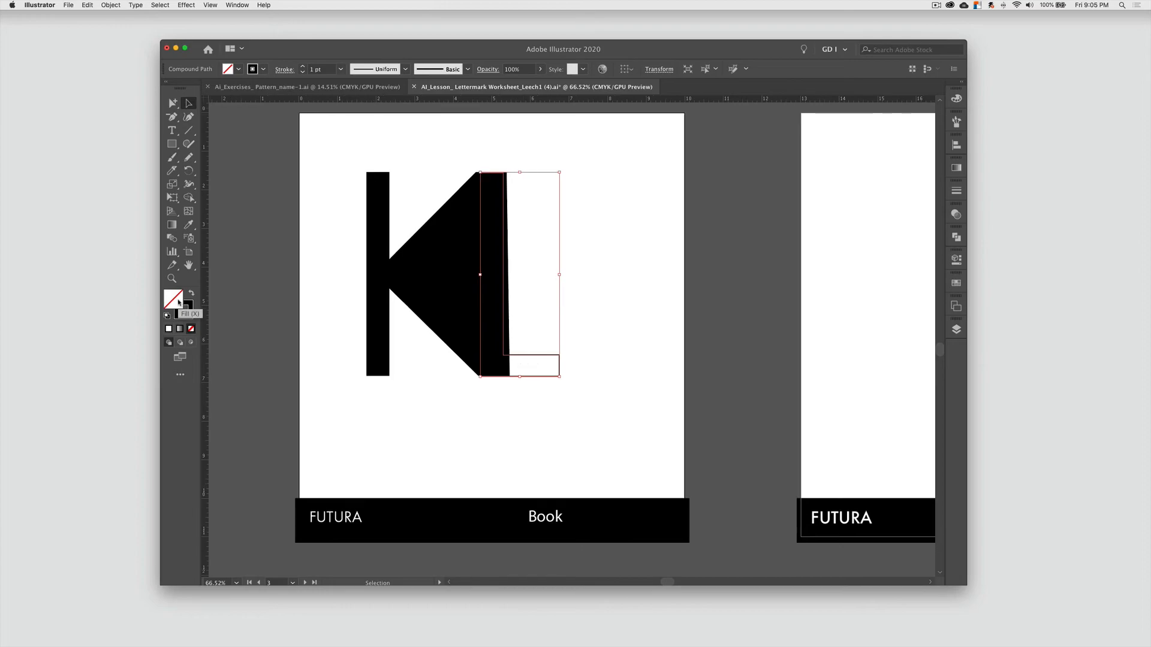
double_click(178, 302)
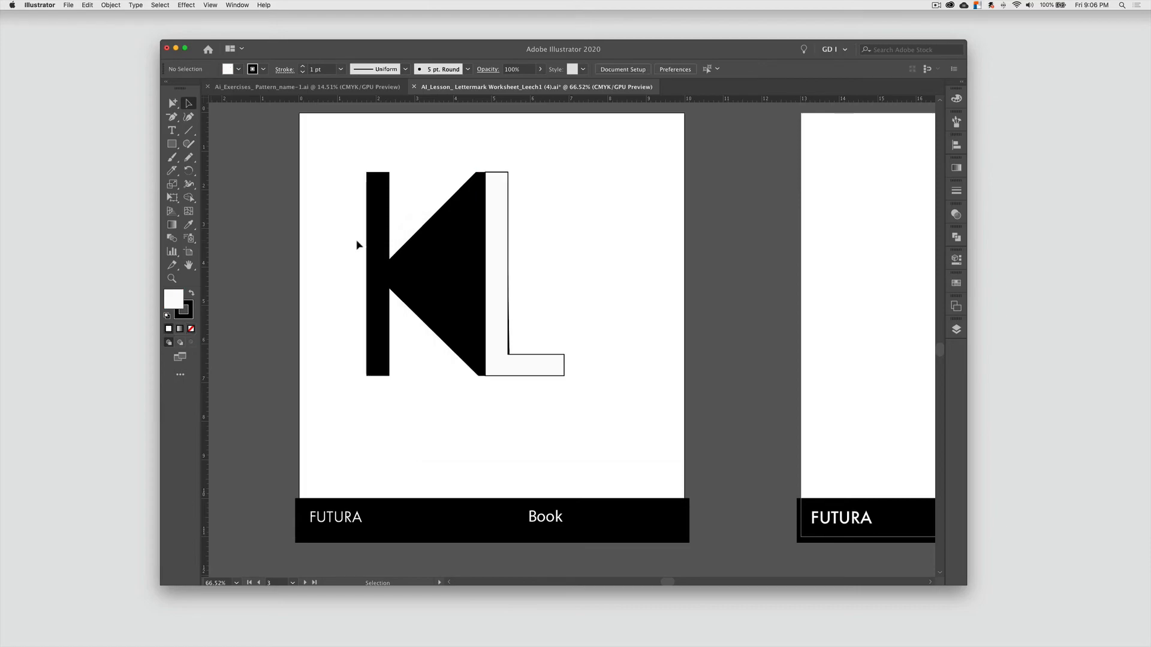
Shrink the L inside the K's solid arms and delete its inner-corner and upper foot anchor points, turning it into a wedge
mouse_move(517, 255)
left_mouse_down()
mouse_move(588, 399)
mouse_move(509, 303)
mouse_move(447, 303)
mouse_move(464, 305)
left_mouse_up()
left_click(547, 344)
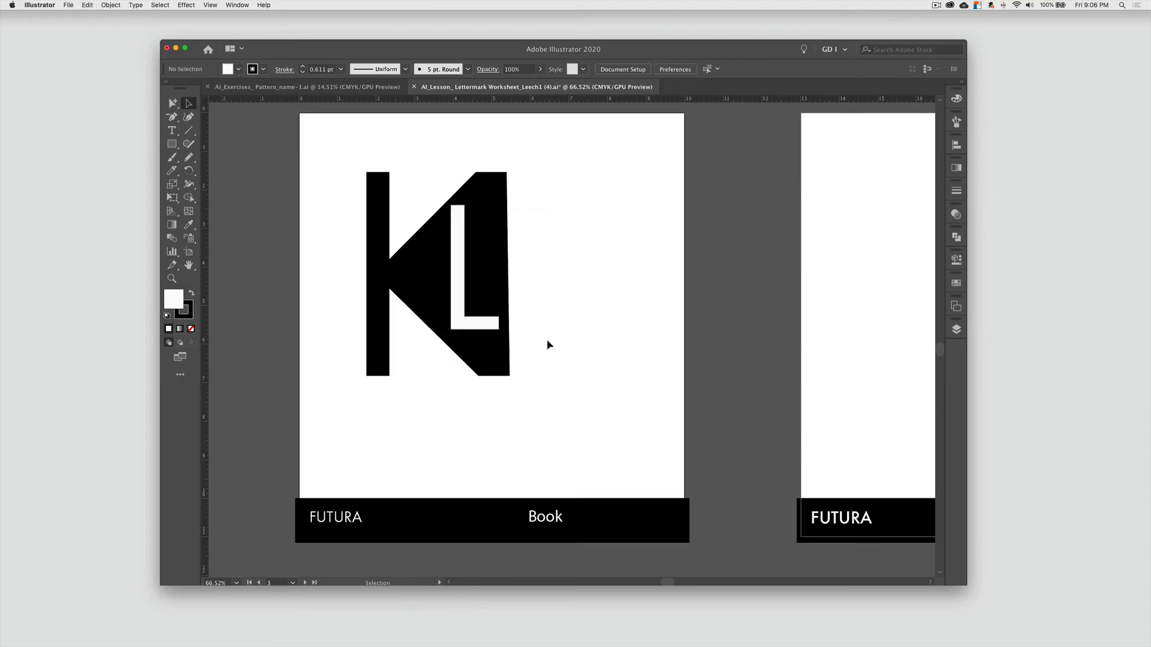
left_click(172, 117)
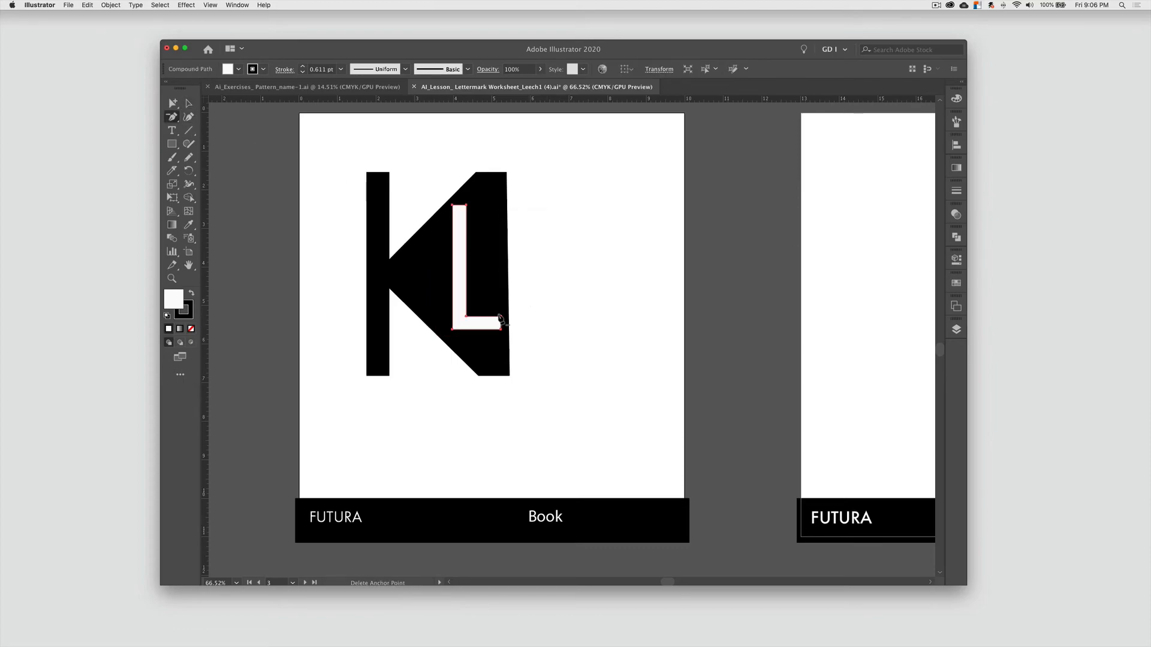
left_click(499, 317)
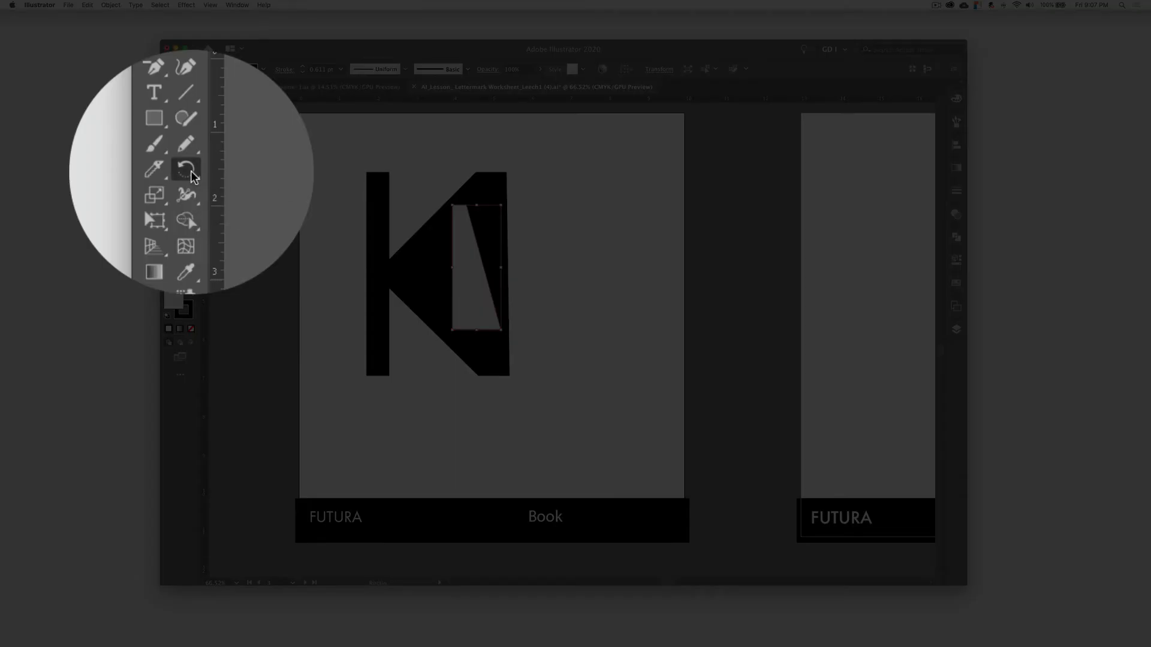
Reflect the white wedge across the vertical axis with the Reflect tool
left_click(191, 174)
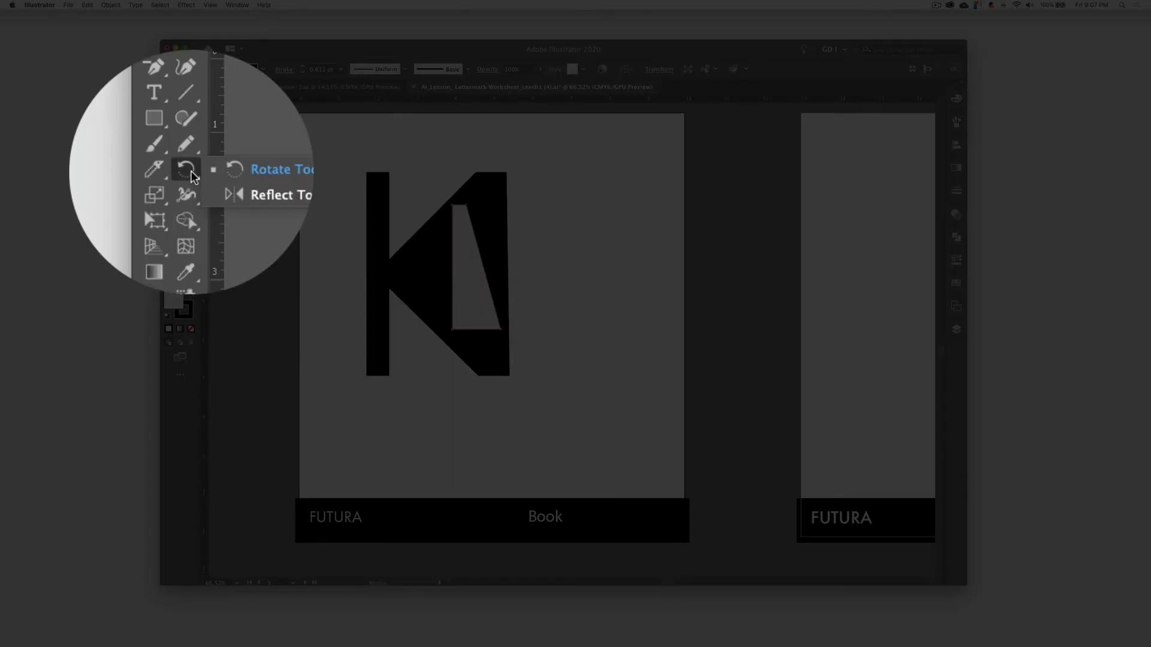
left_click(223, 185)
double_click(188, 171)
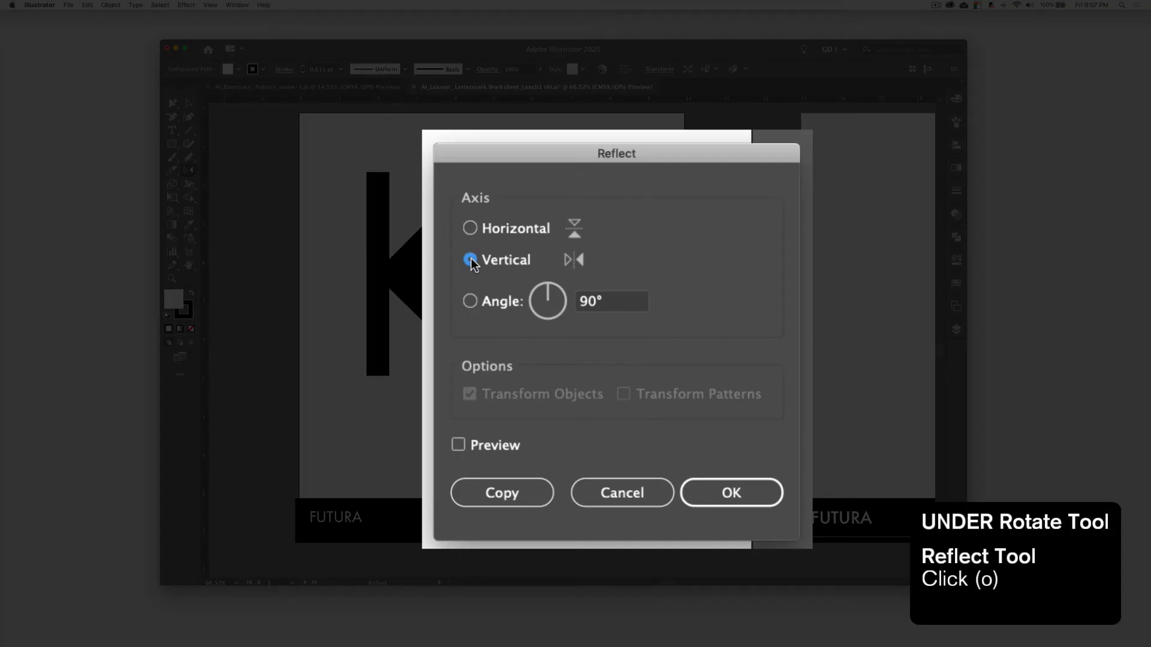
left_click(458, 446)
left_click(710, 500)
Enlarge the K and wedge to fill the Futura Book artboard, reposition the K, and shift the wedge closer to the K's outer edge
left_click_drag(448, 332, 601, 438)
left_click(630, 432)
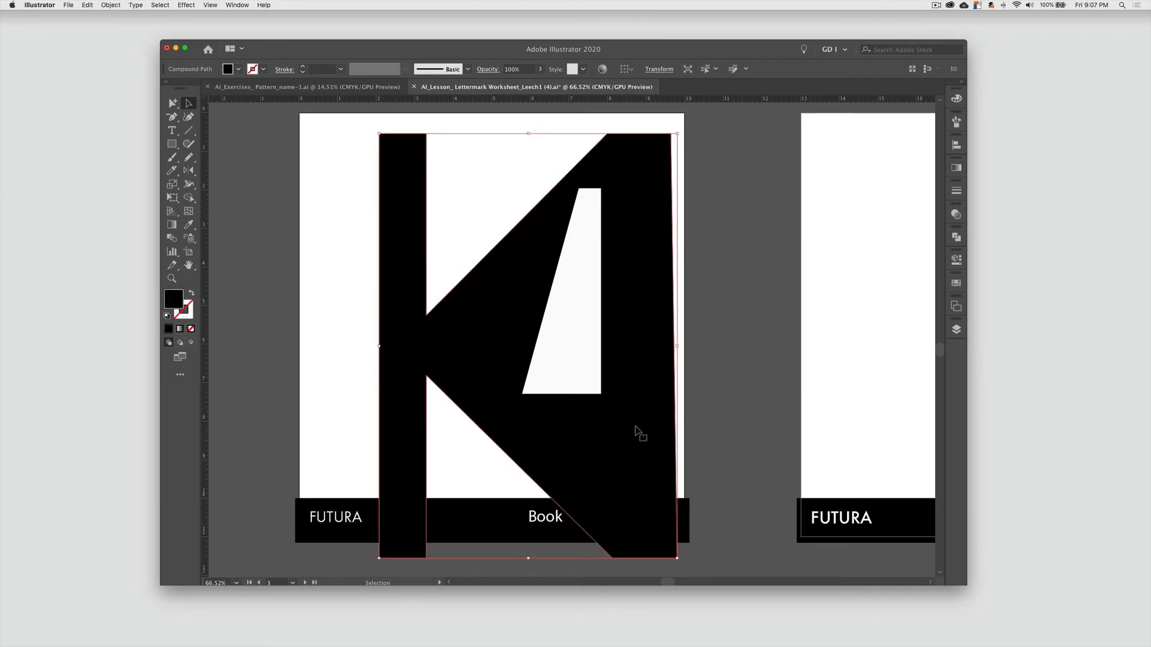
left_click_drag(635, 427, 614, 396)
left_click(721, 403)
scroll(410, 254, "up", 2)
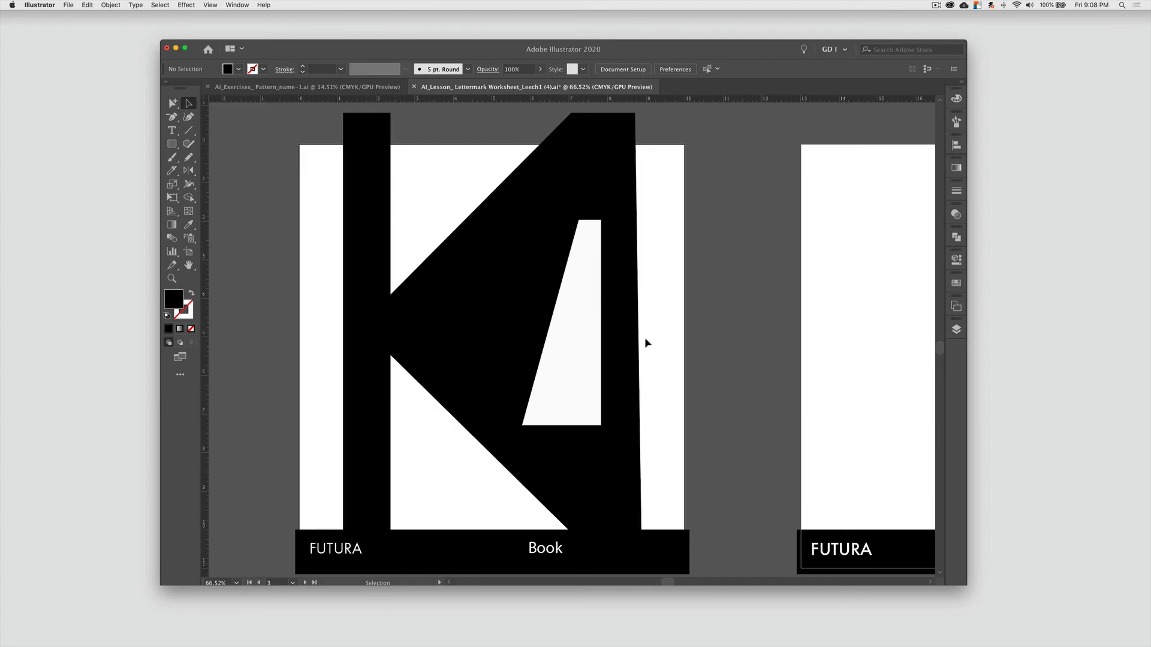
left_click_drag(591, 362, 608, 363)
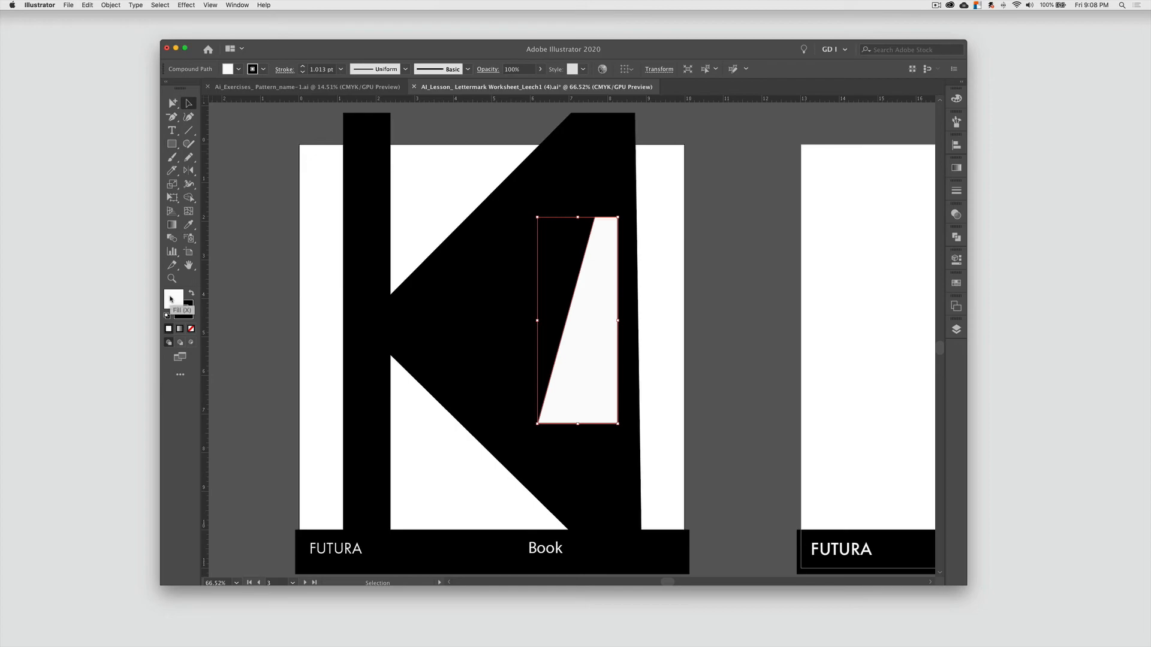
scroll(652, 309, "right", 2)
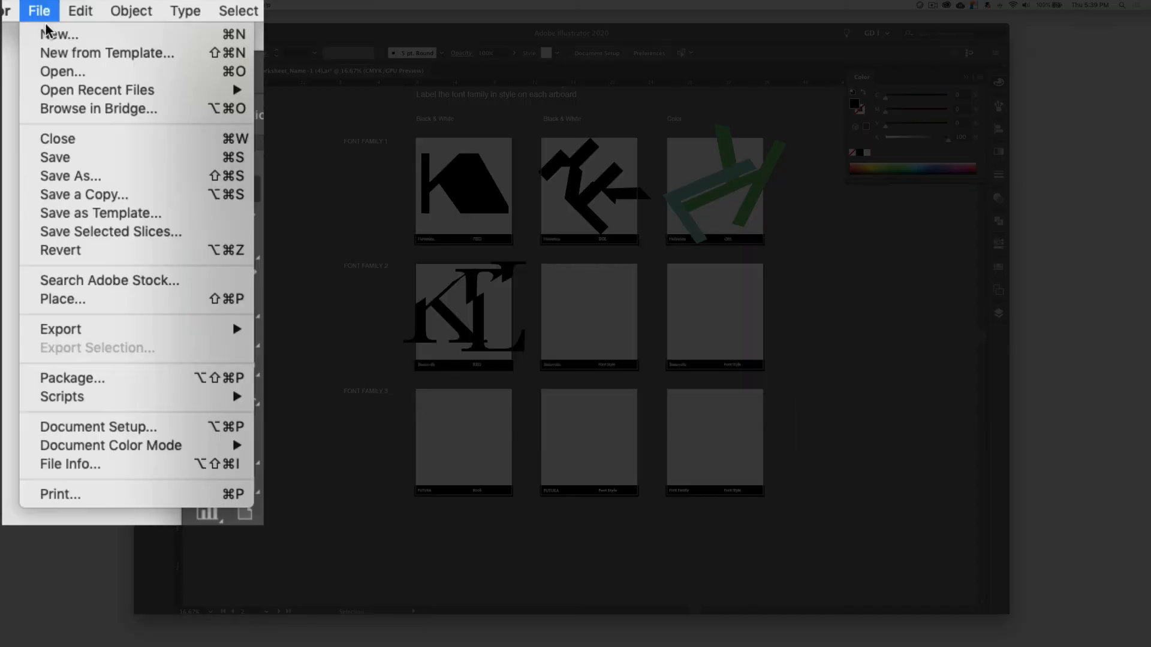
Save the worksheet to the Desktop in Adobe Illustrator (ai) format, replacing the Name part of the file name with the student's surname
left_click(90, 175)
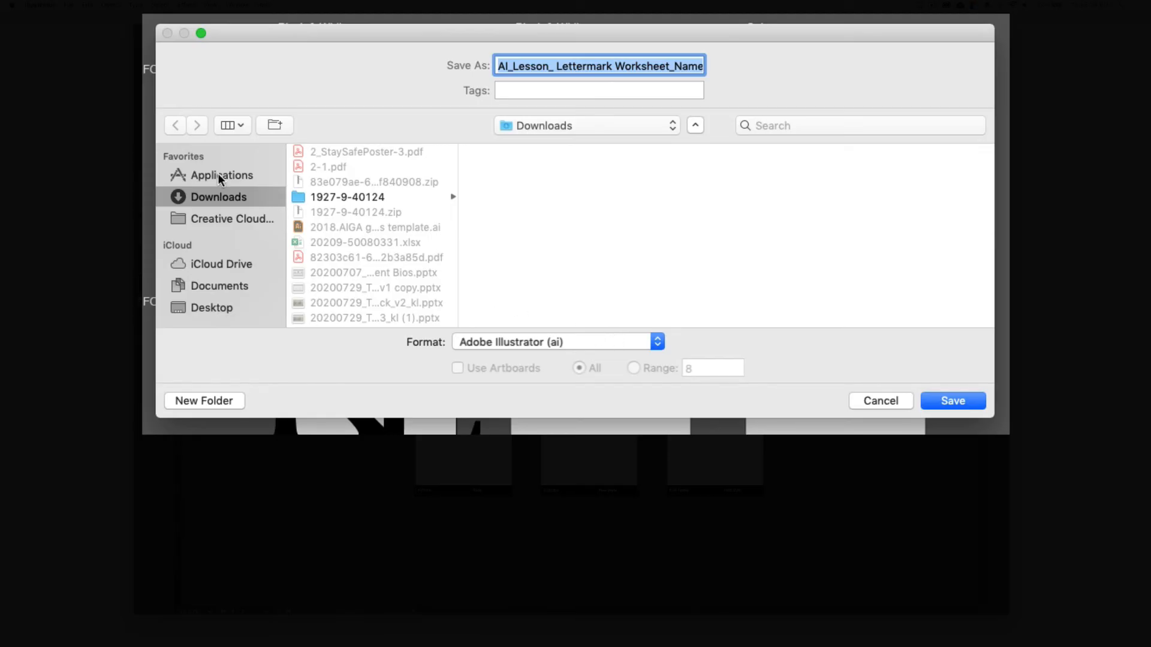
left_click(223, 307)
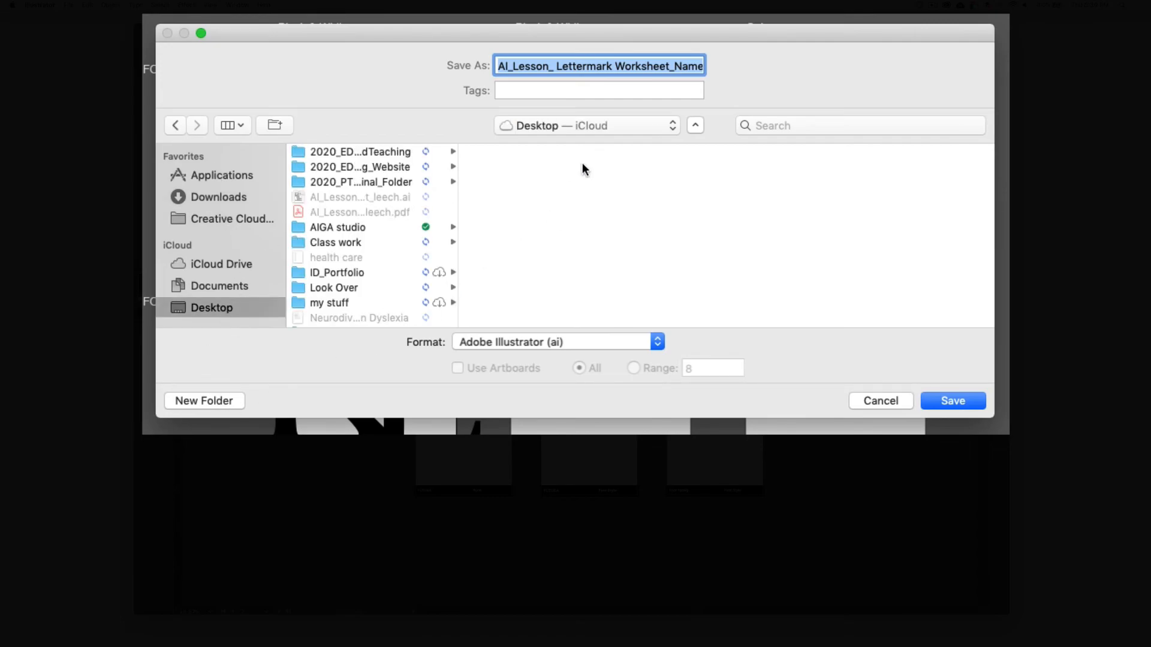
left_click_drag(674, 65, 702, 66)
type("Leech")
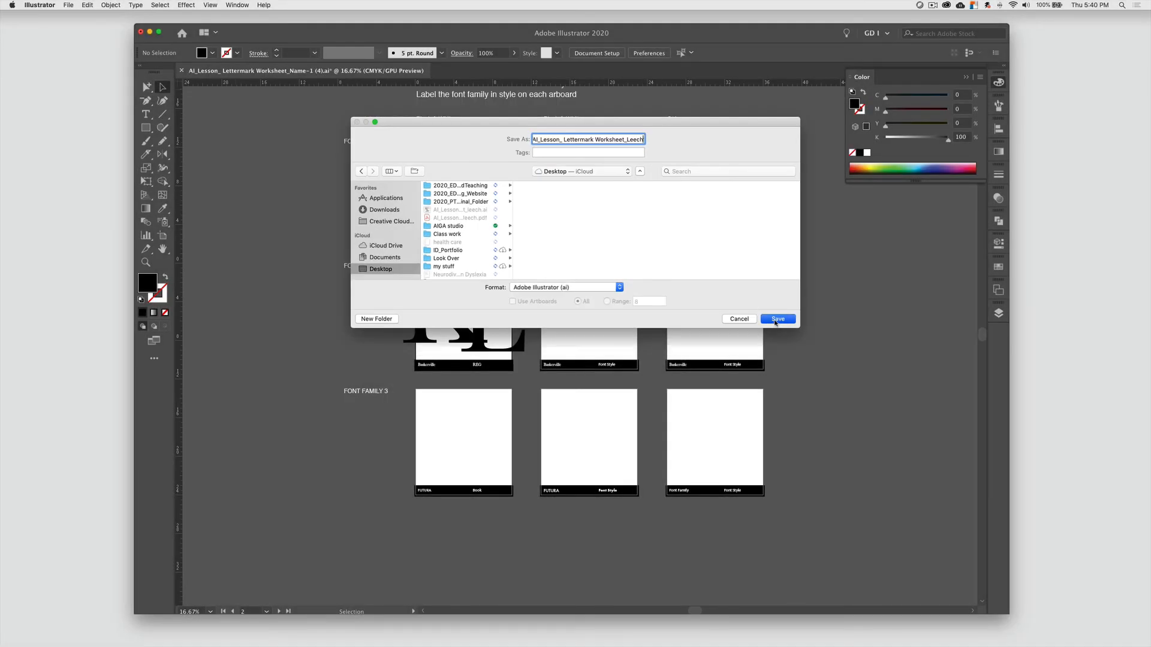
left_click(945, 402)
left_click(701, 489)
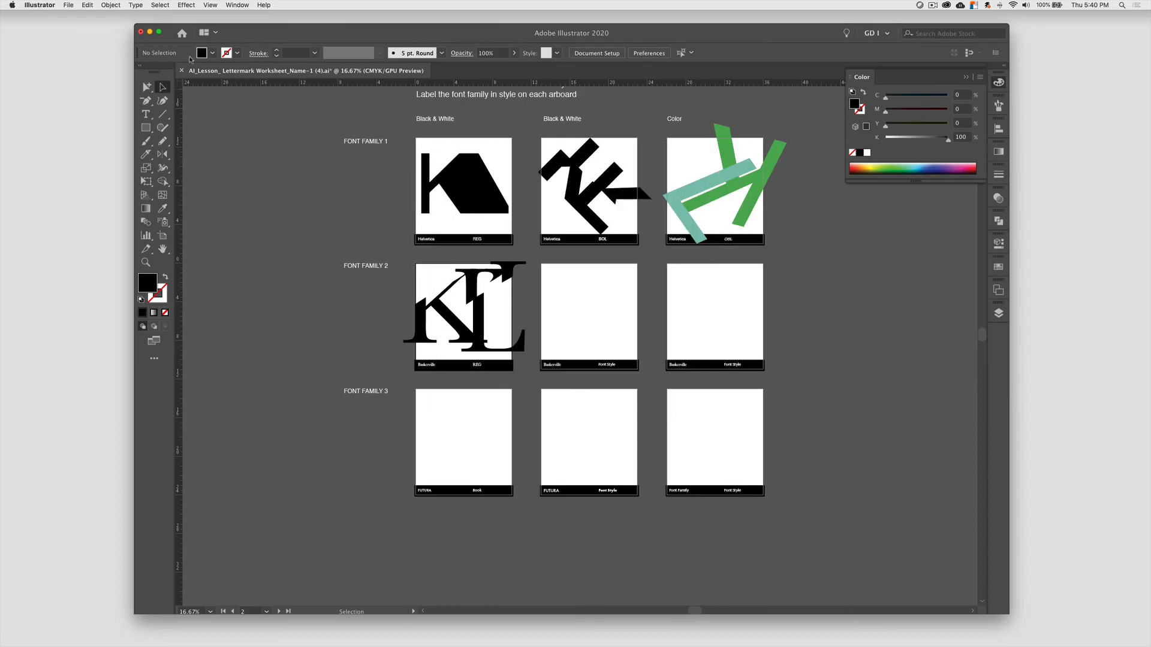
Save a version of the worksheet to the Desktop in Adobe PDF format with all artboards included
left_click(76, 5)
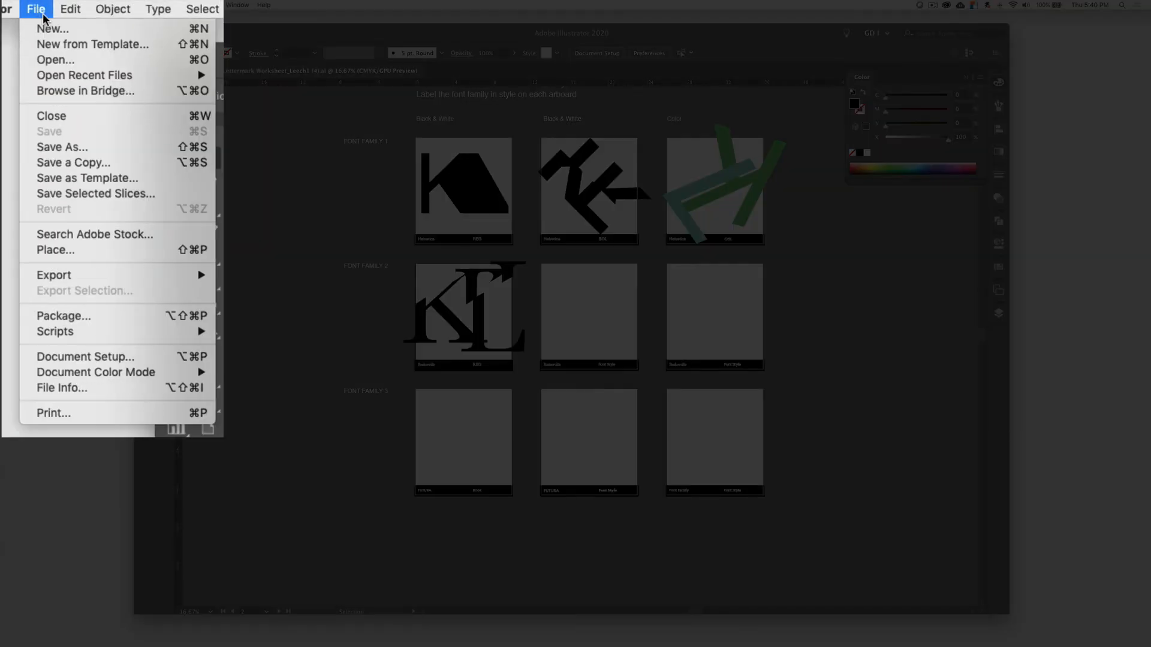
left_click(74, 146)
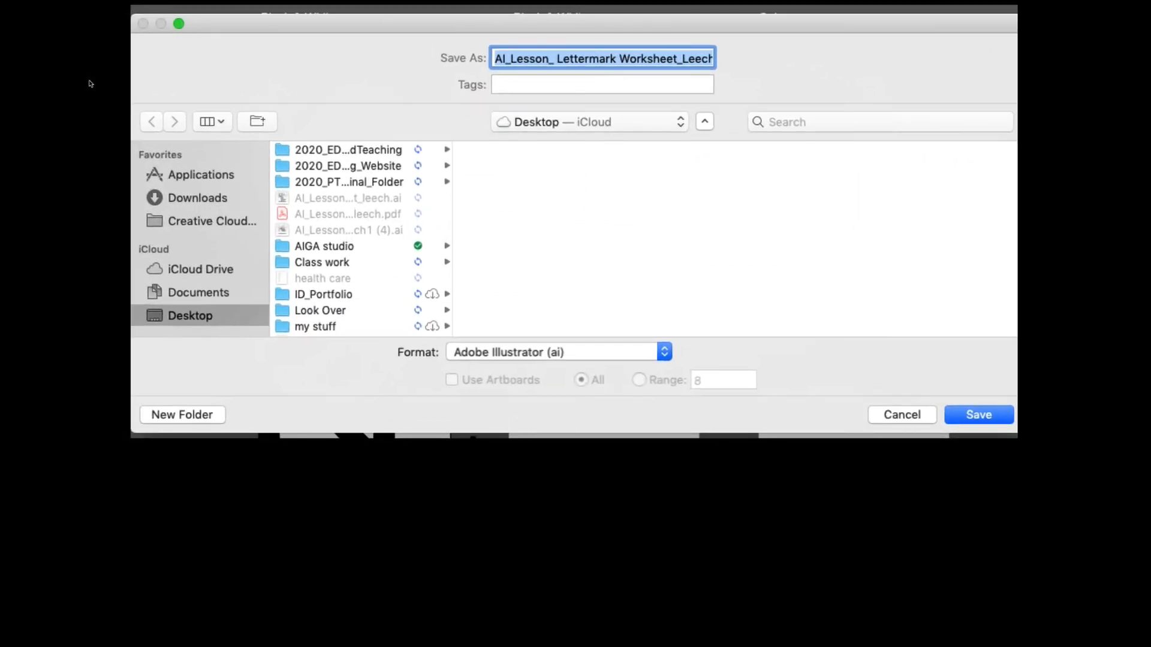
left_click(631, 354)
left_click(609, 400)
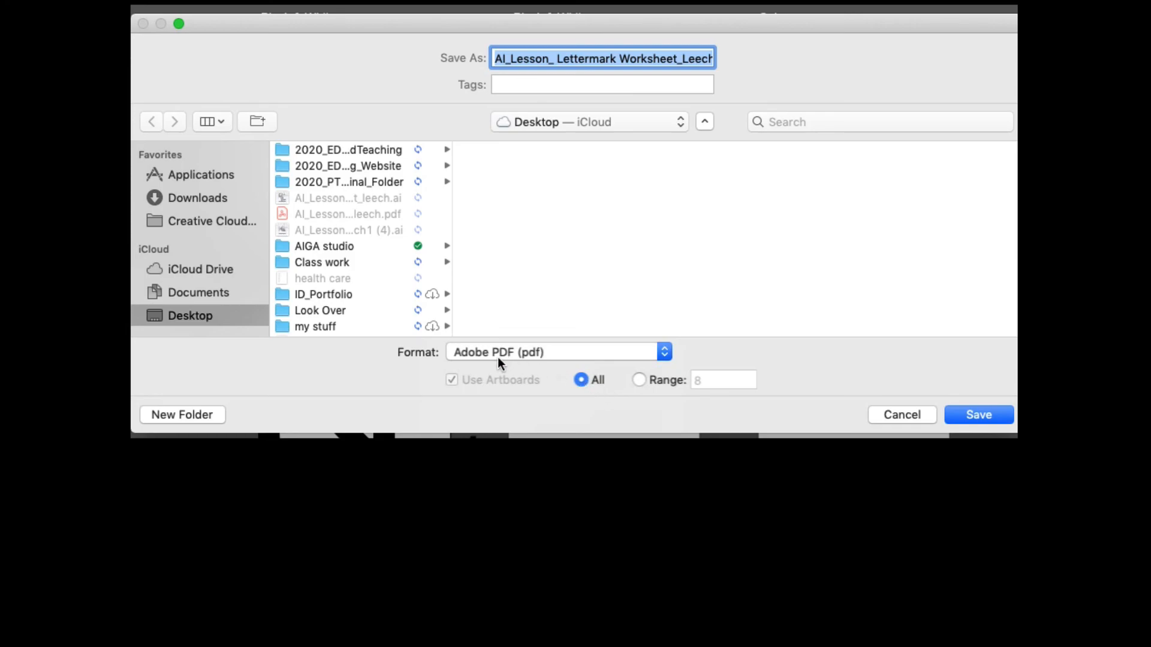
left_click(994, 419)
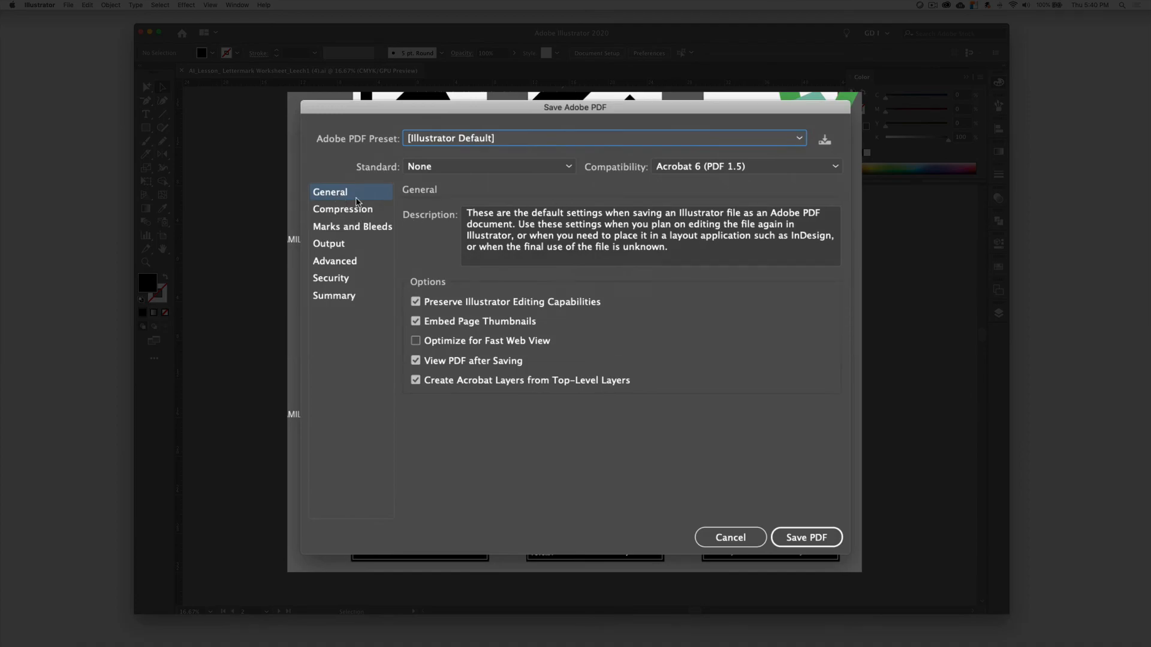
Turn off Preserve Illustrator Editing Capabilities, Embed Page Thumbnails and Create Acrobat Layers from Top-Level Layers for the PDF
left_click(416, 302)
left_click(415, 321)
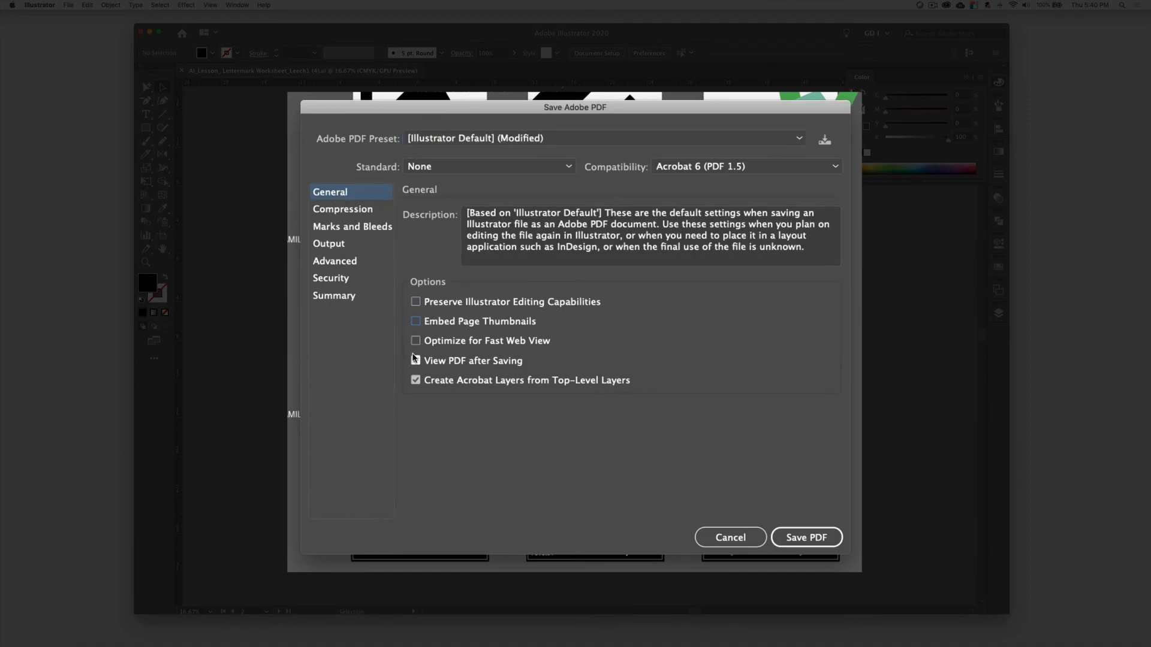
left_click(416, 381)
Review the PDF's compression settings, choose the [Smallest File Size] preset, and save the PDF
left_click(346, 211)
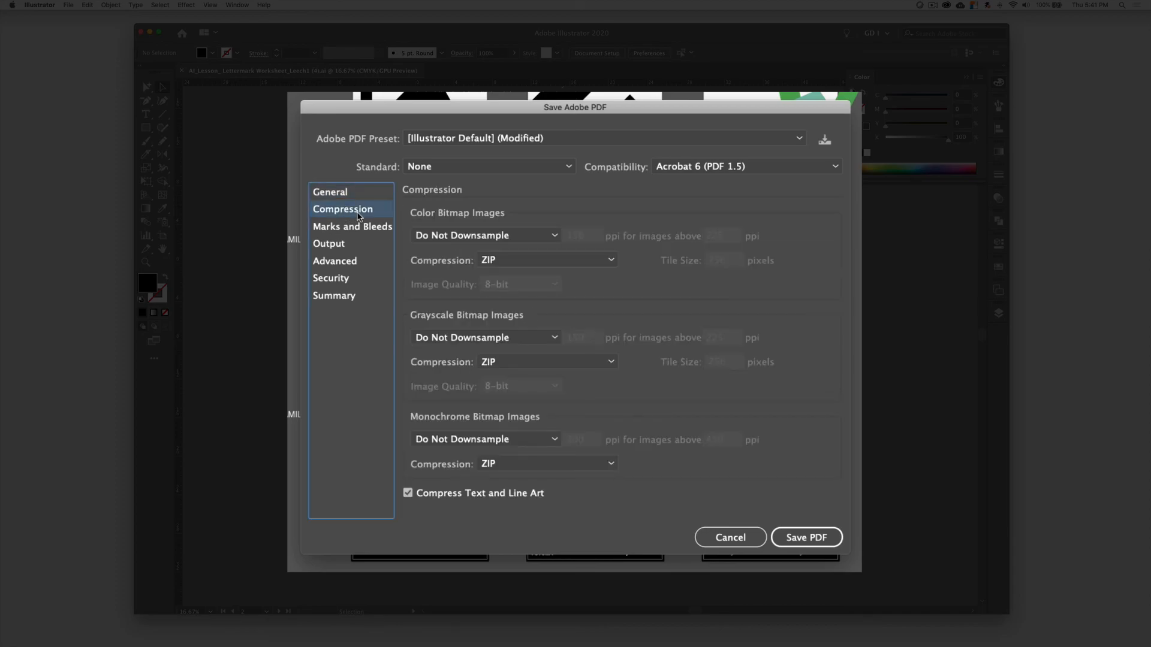
left_click(799, 141)
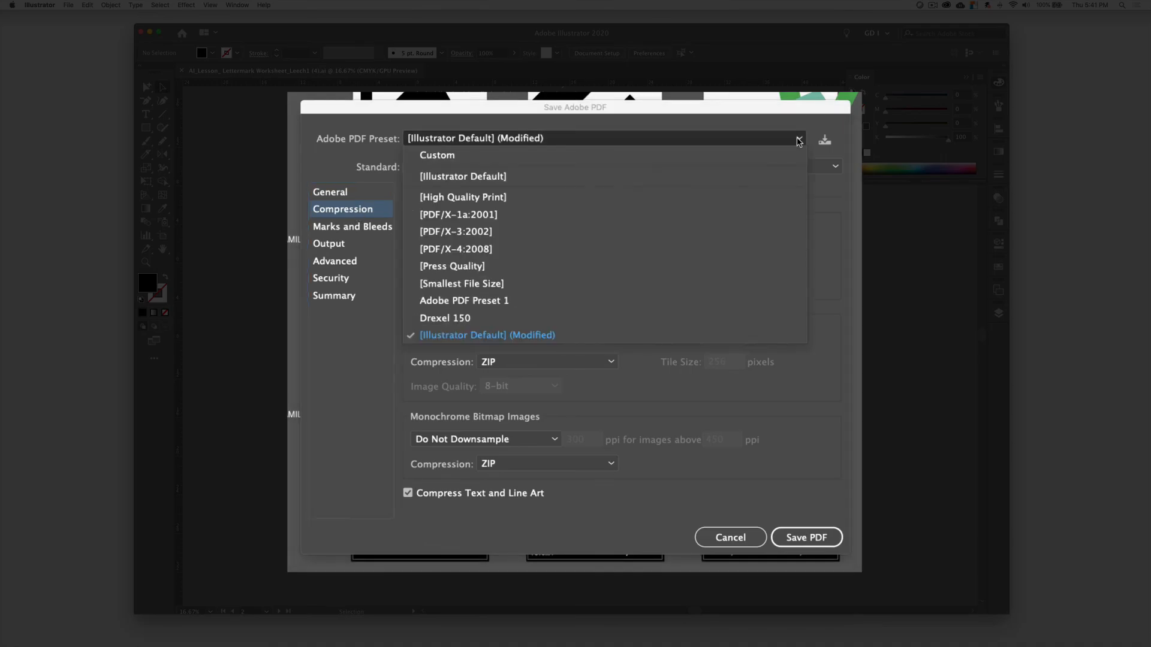
left_click(569, 283)
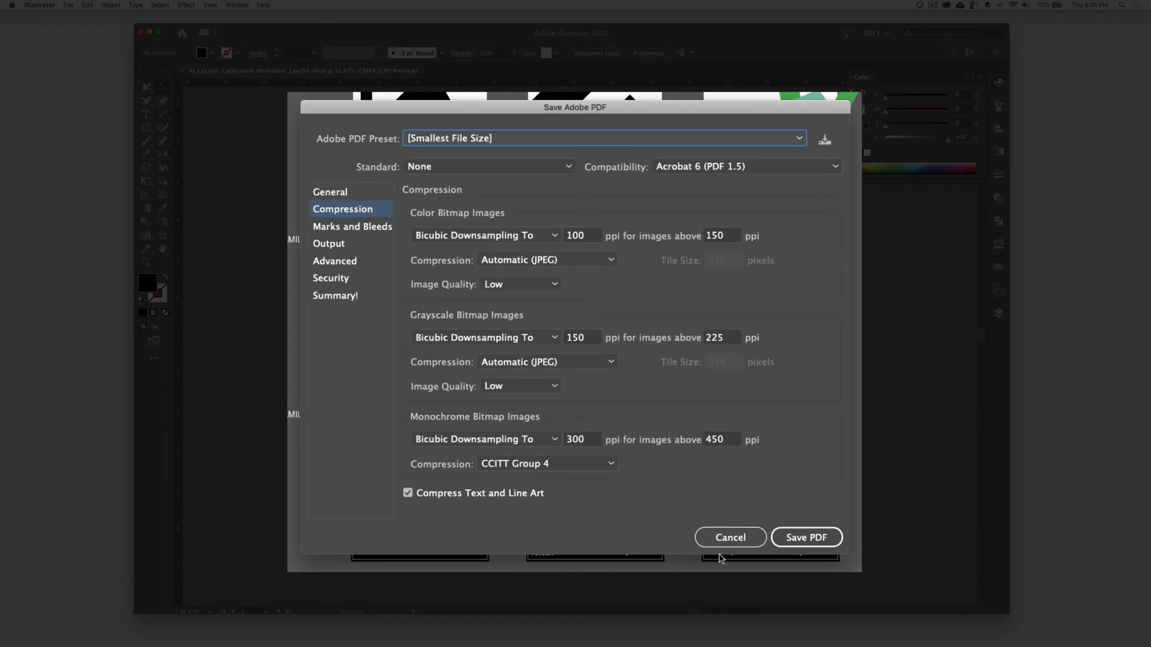
left_click(807, 538)
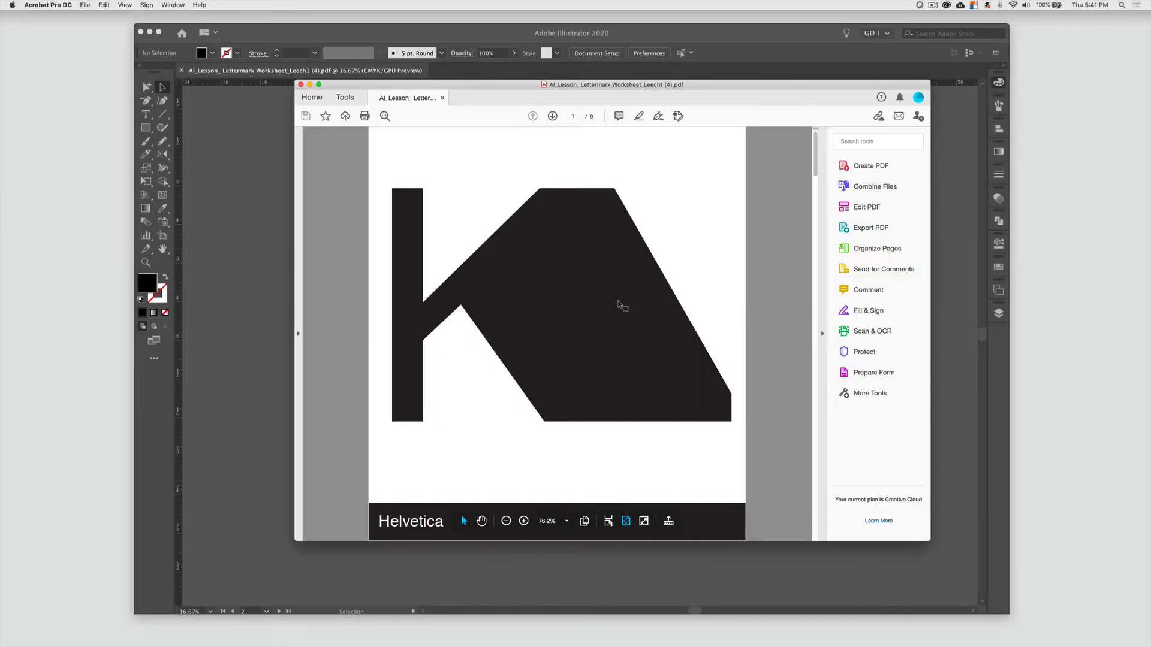
Examine the artboard pages of the exported PDF in Acrobat, and close the document
scroll(592, 403, "down", 3)
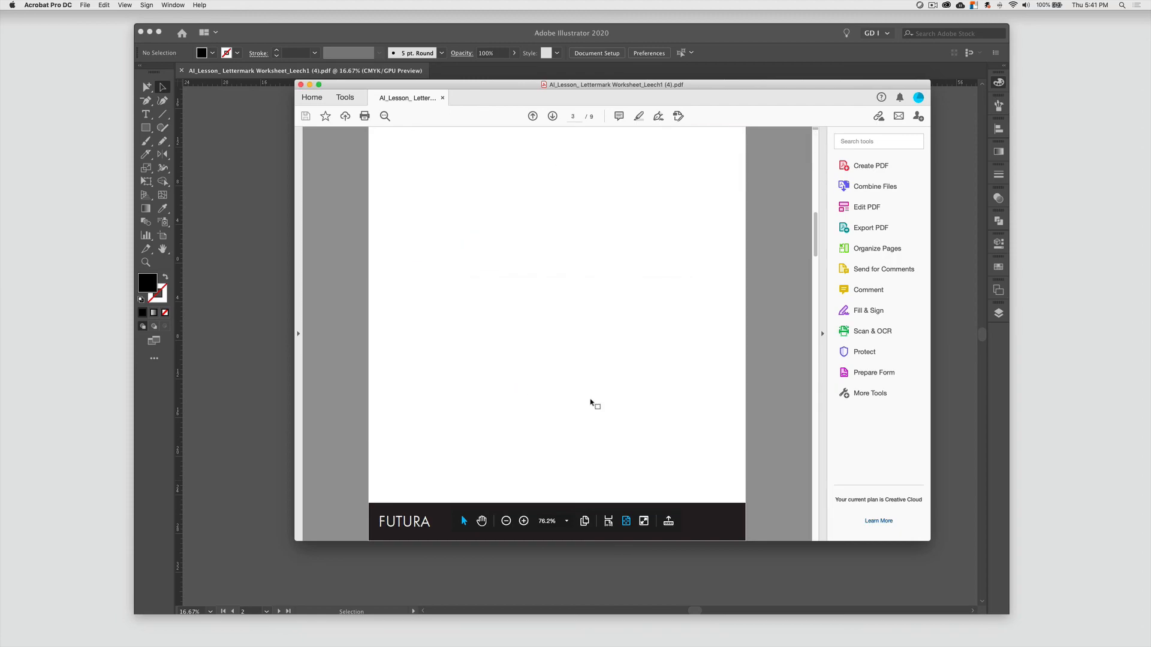
scroll(593, 403, "down", 4)
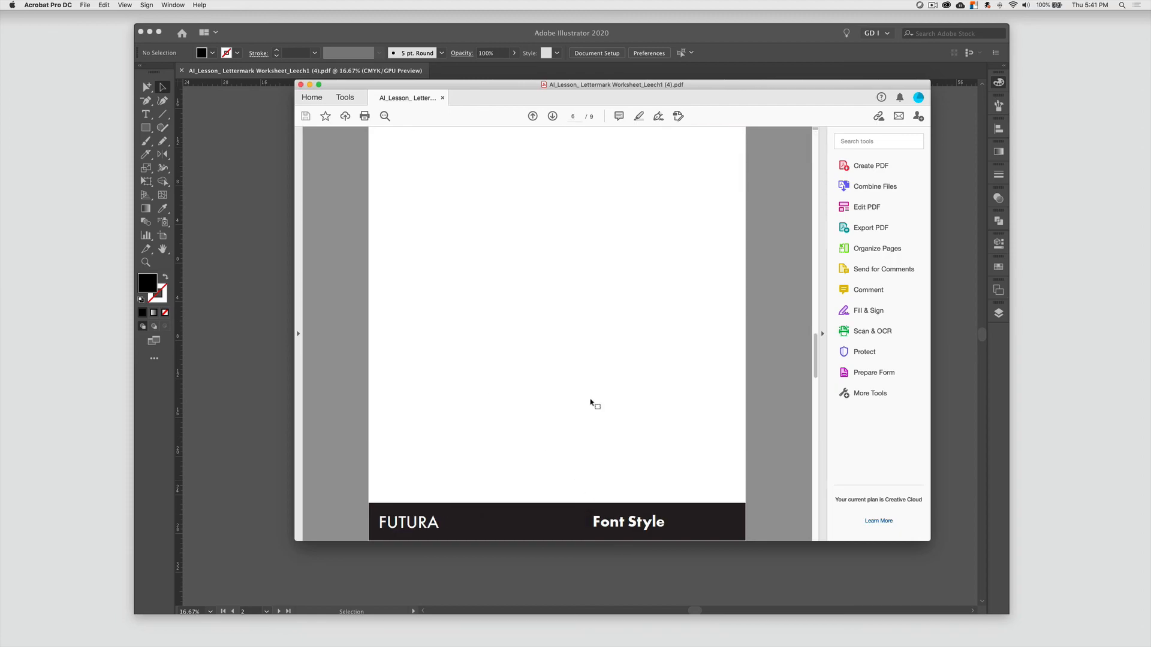
scroll(592, 403, "down", 2)
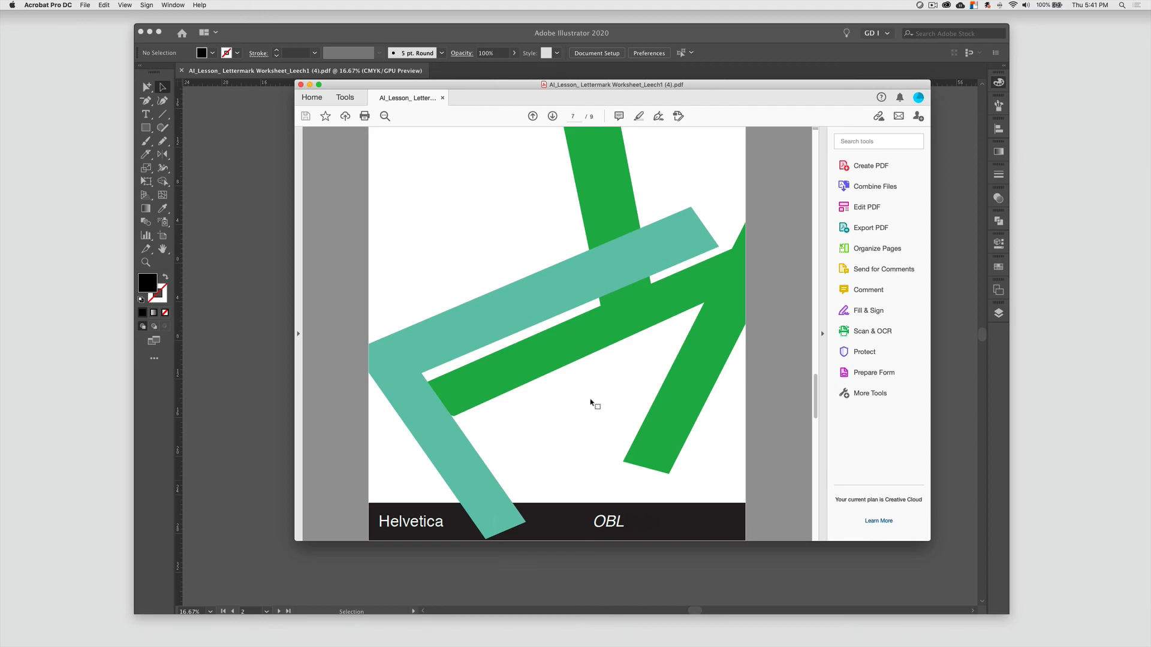
mouse_move(417, 511)
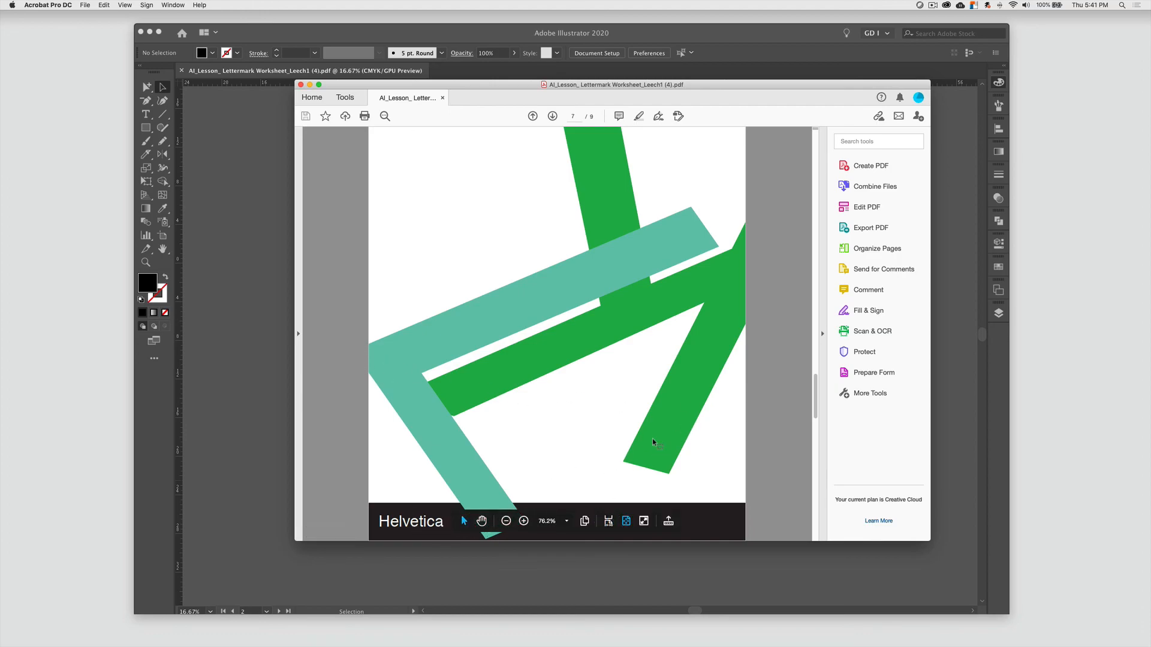
scroll(695, 465, "down", 1)
scroll(695, 465, "down", 1)
left_click(301, 84)
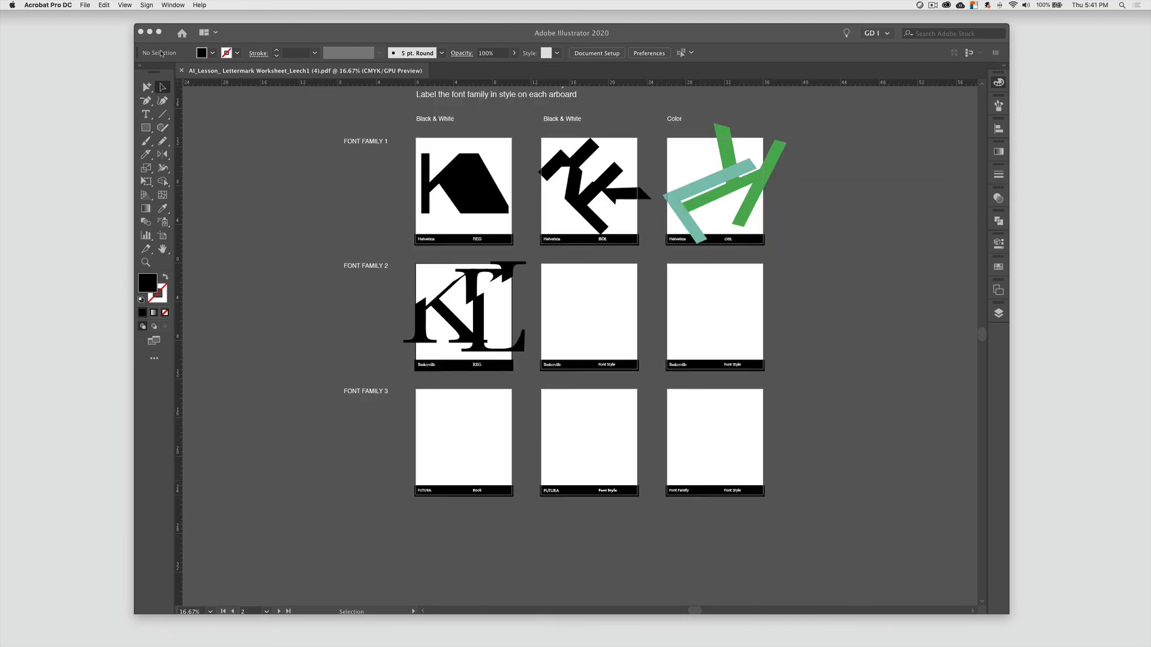
Save the worksheet to the Desktop once more under the same name in Adobe PDF format
left_click(85, 5)
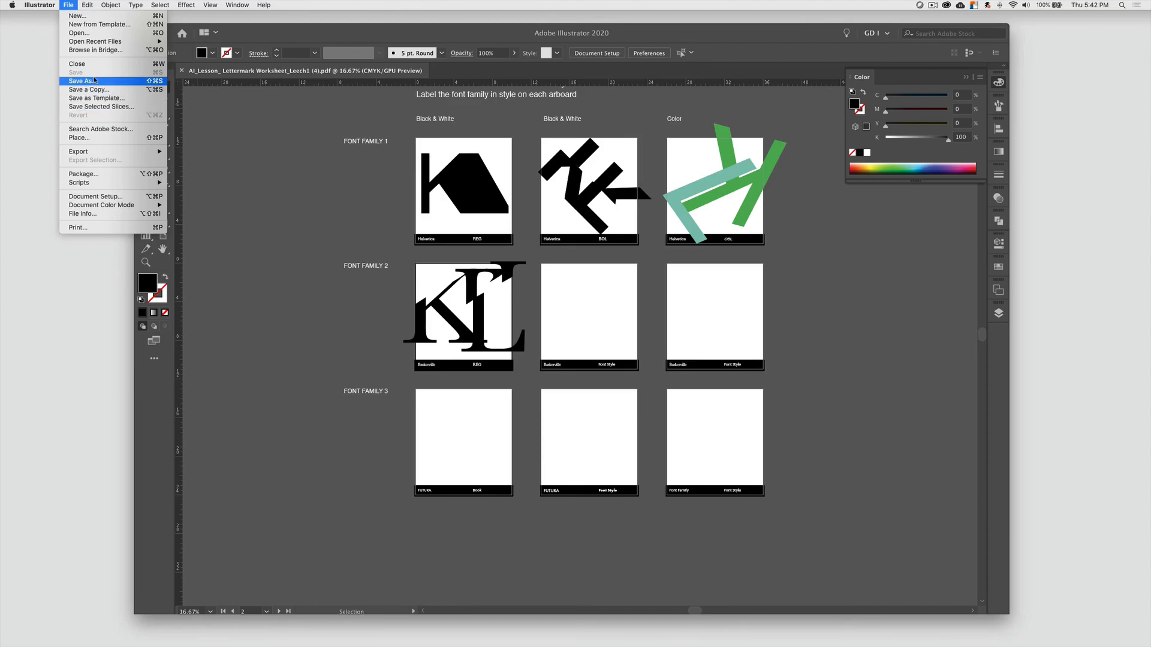
left_click(96, 81)
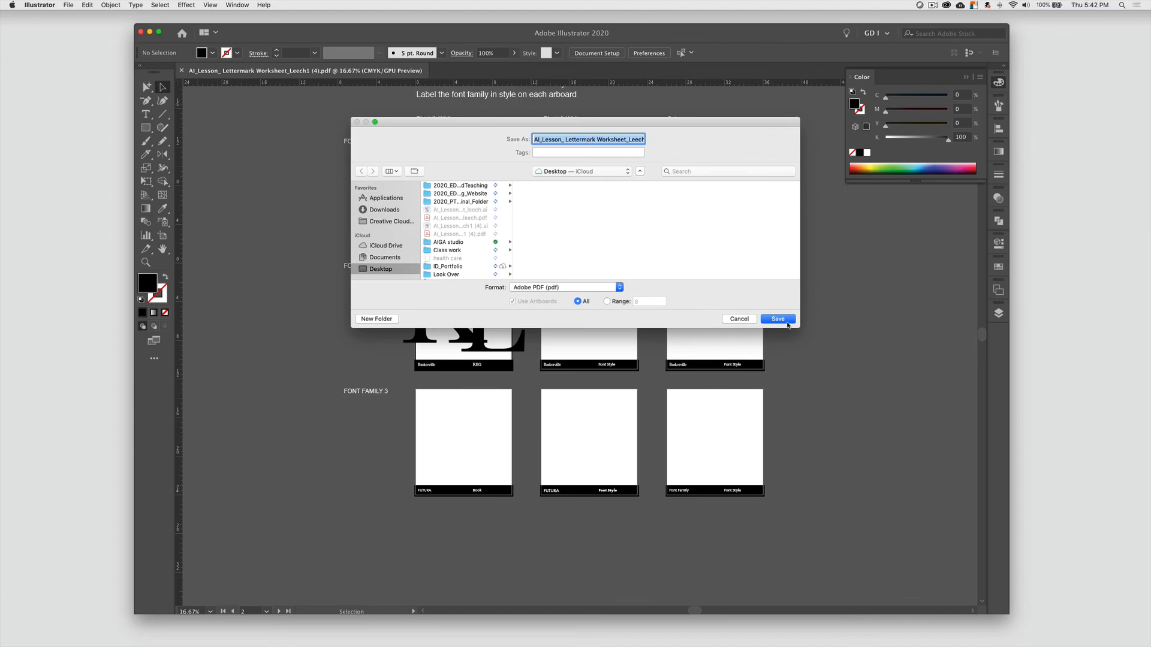
left_click(785, 321)
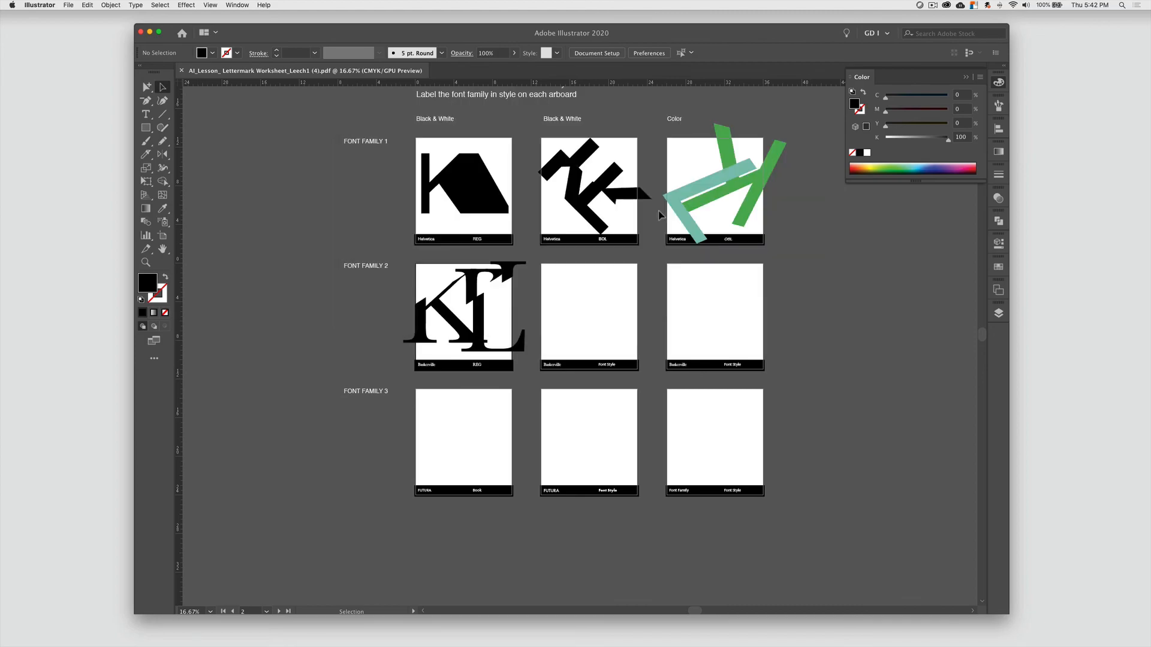